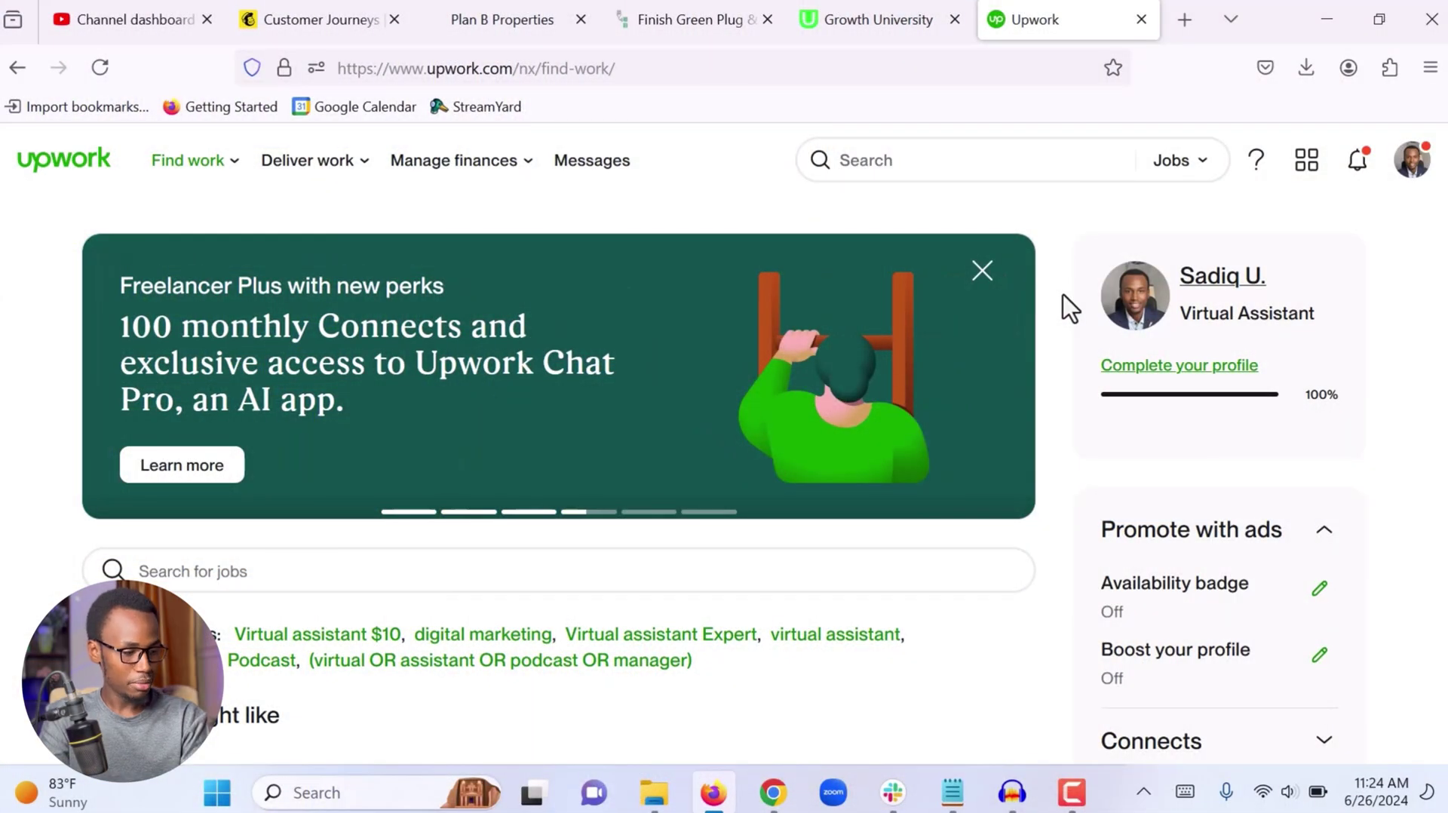
# Expand the sidebar's Connects section to show 48 available Connects
pyautogui.scroll(-2, 1063, 296)
pyautogui.scroll(-4, 1063, 296)
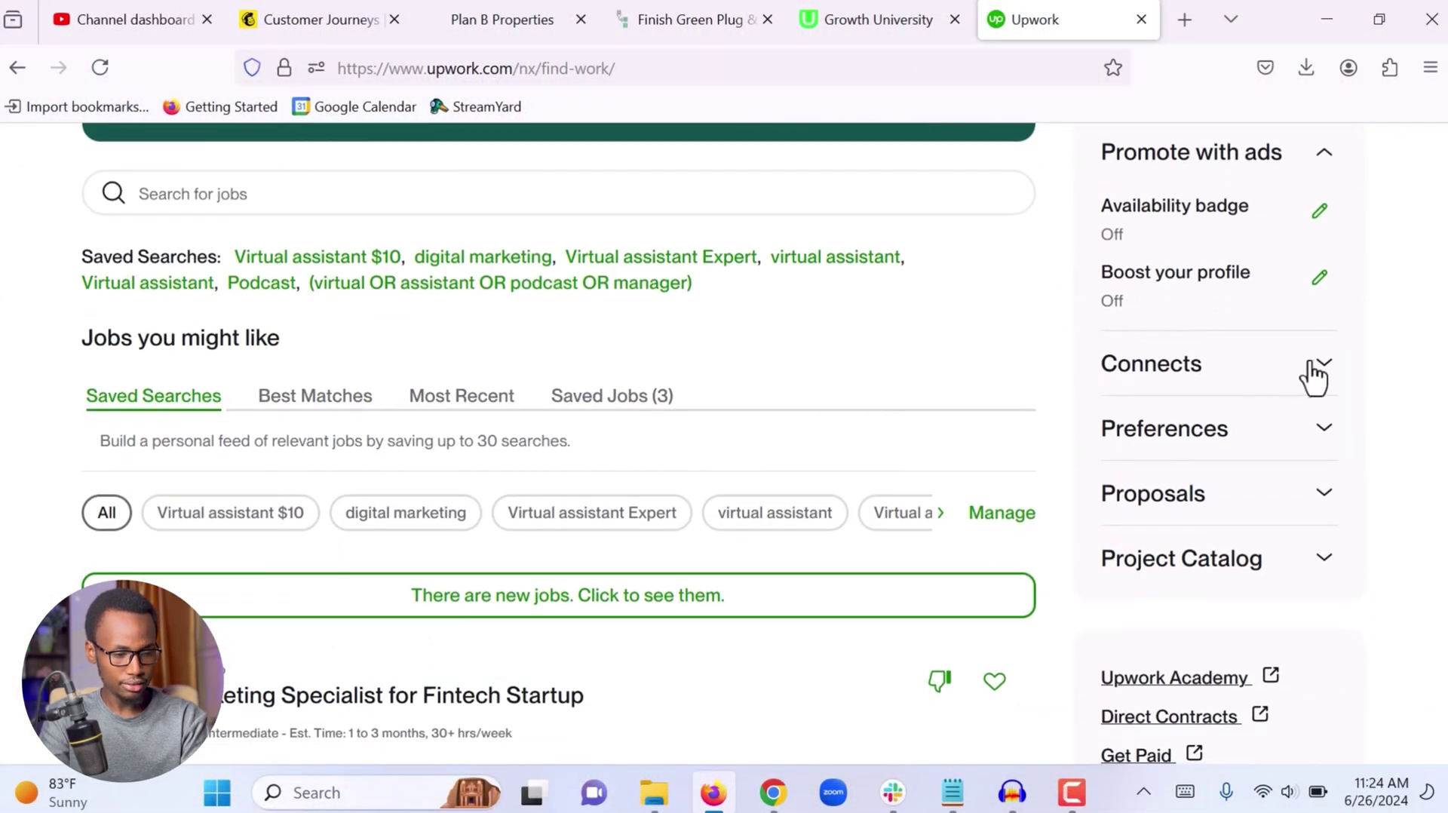
pyautogui.click(1323, 370)
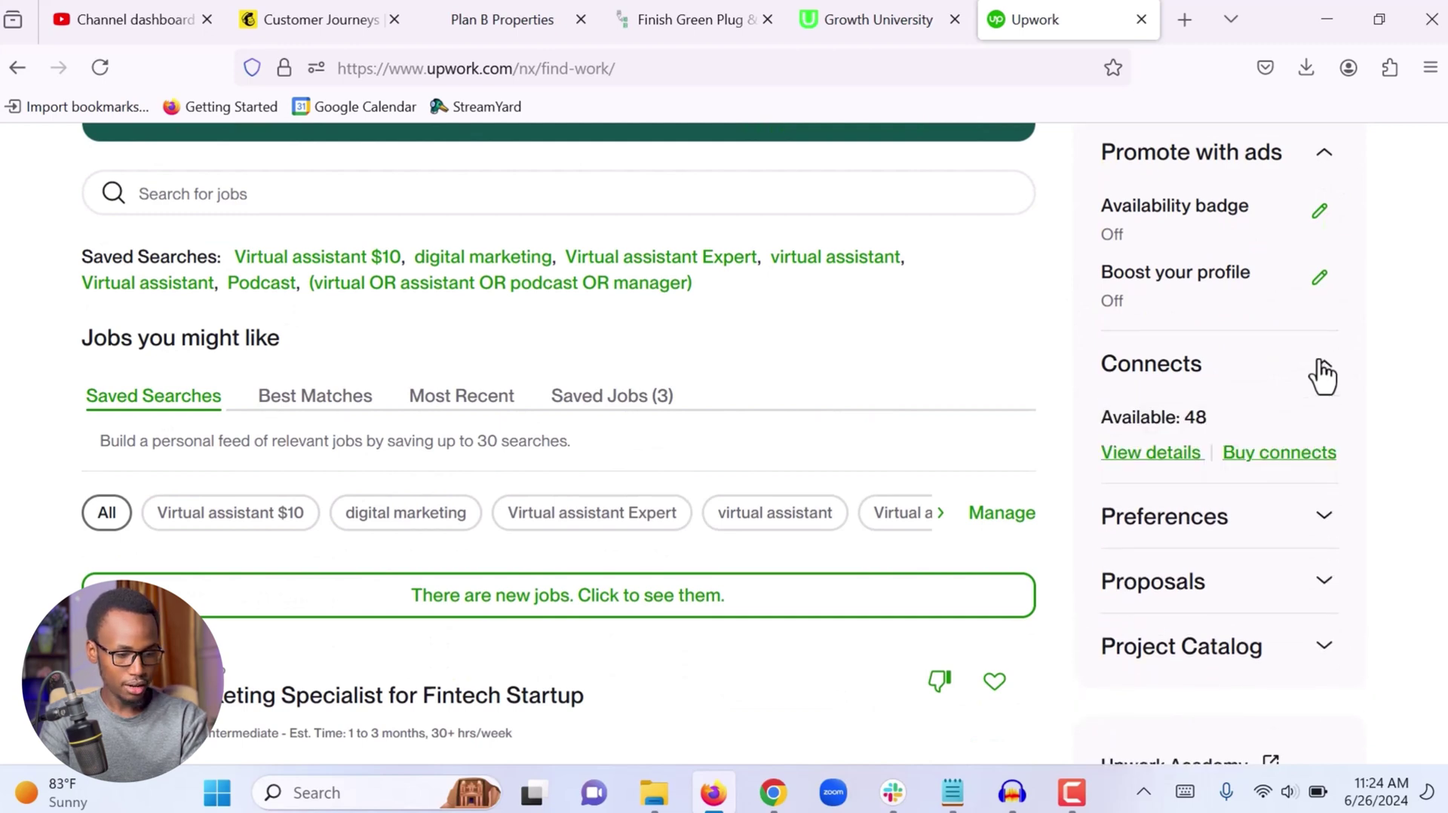
pyautogui.scroll(5, 1182, 423)
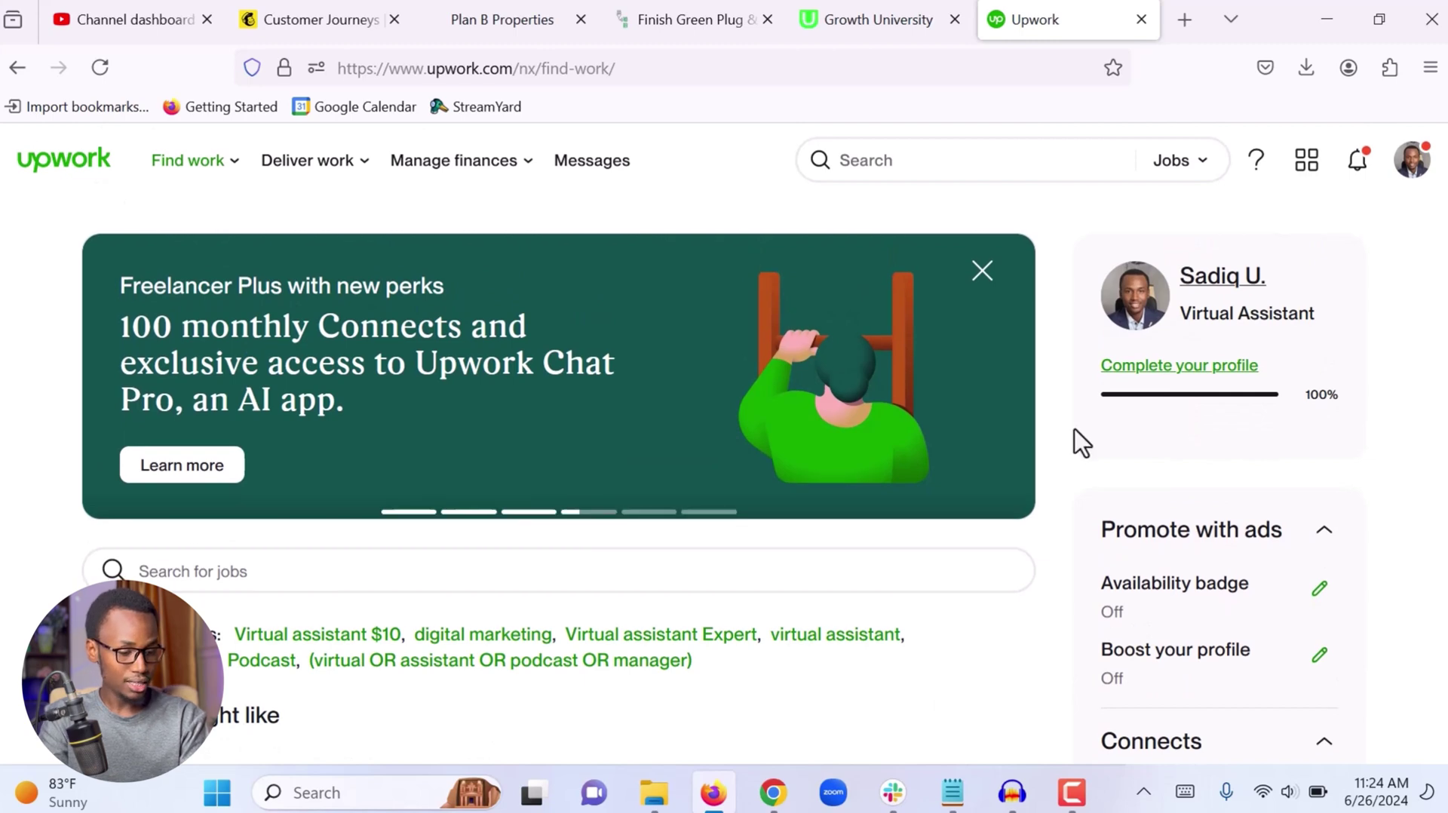
# Search jobs for 'virtual assistant' and scroll through the newest matching posts
pyautogui.click(499, 581)
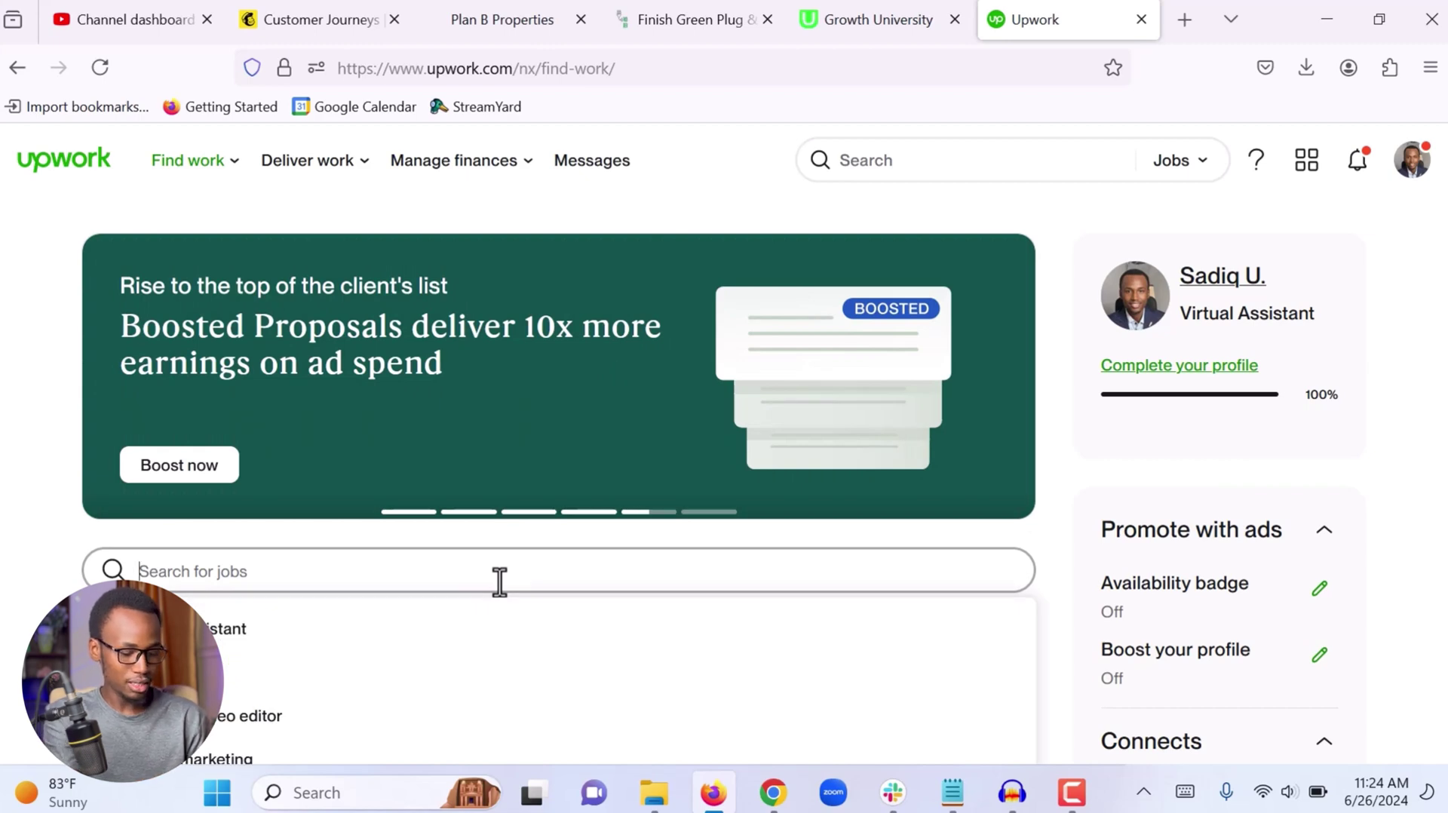
pyautogui.write('virtual a')
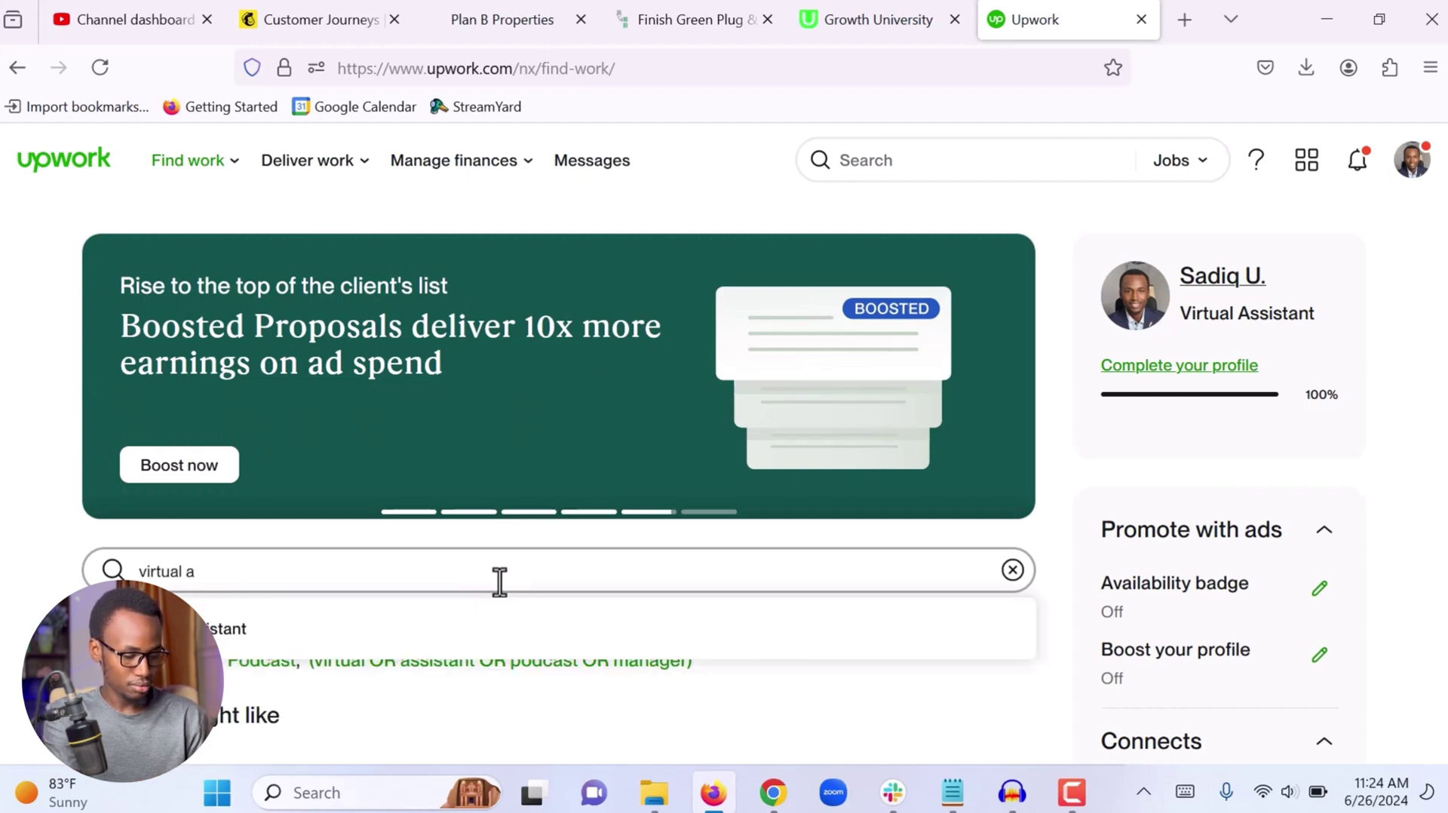
pyautogui.write('ssistant')
pyautogui.press('Return')
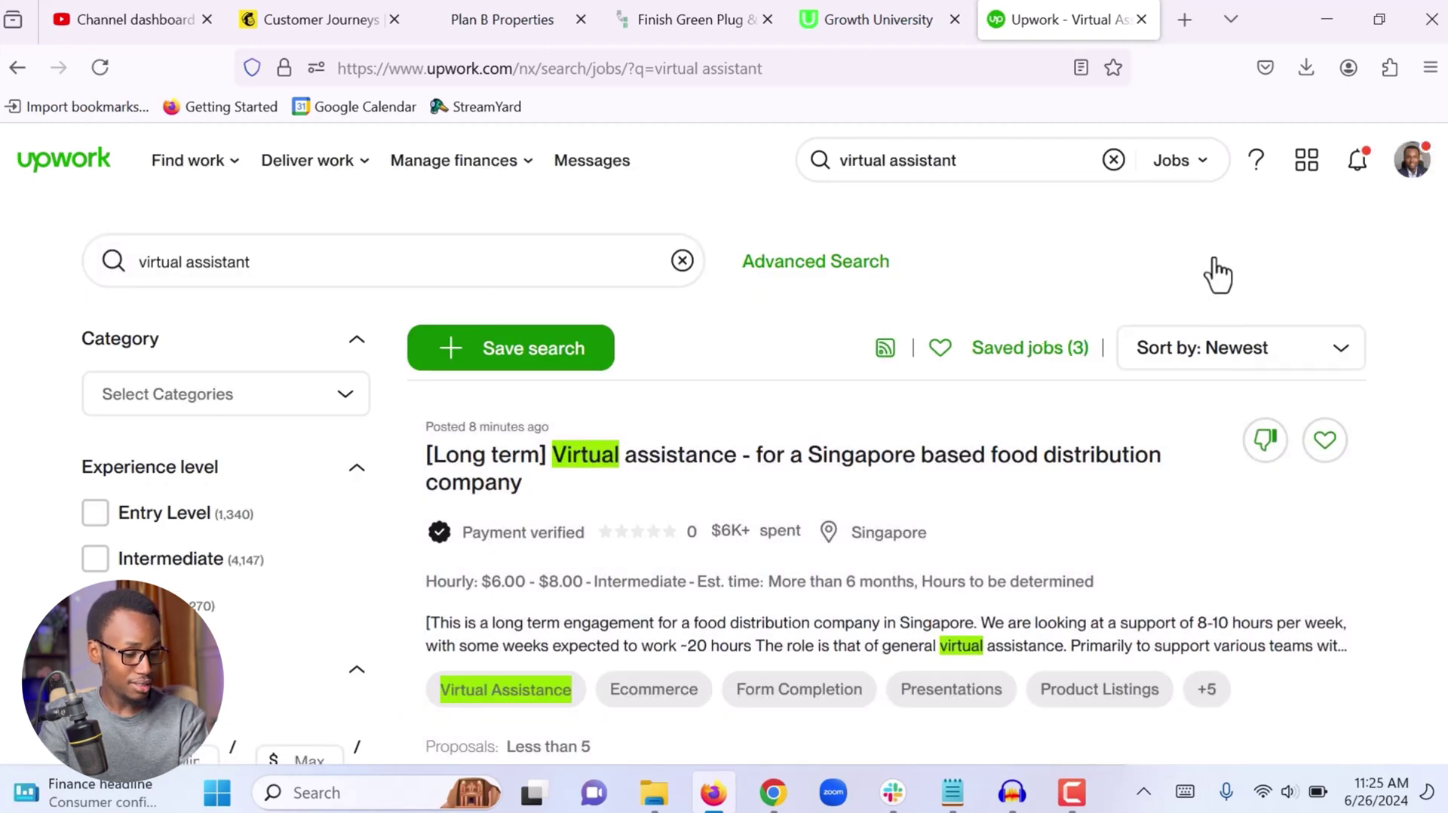
pyautogui.scroll(-3, 1215, 273)
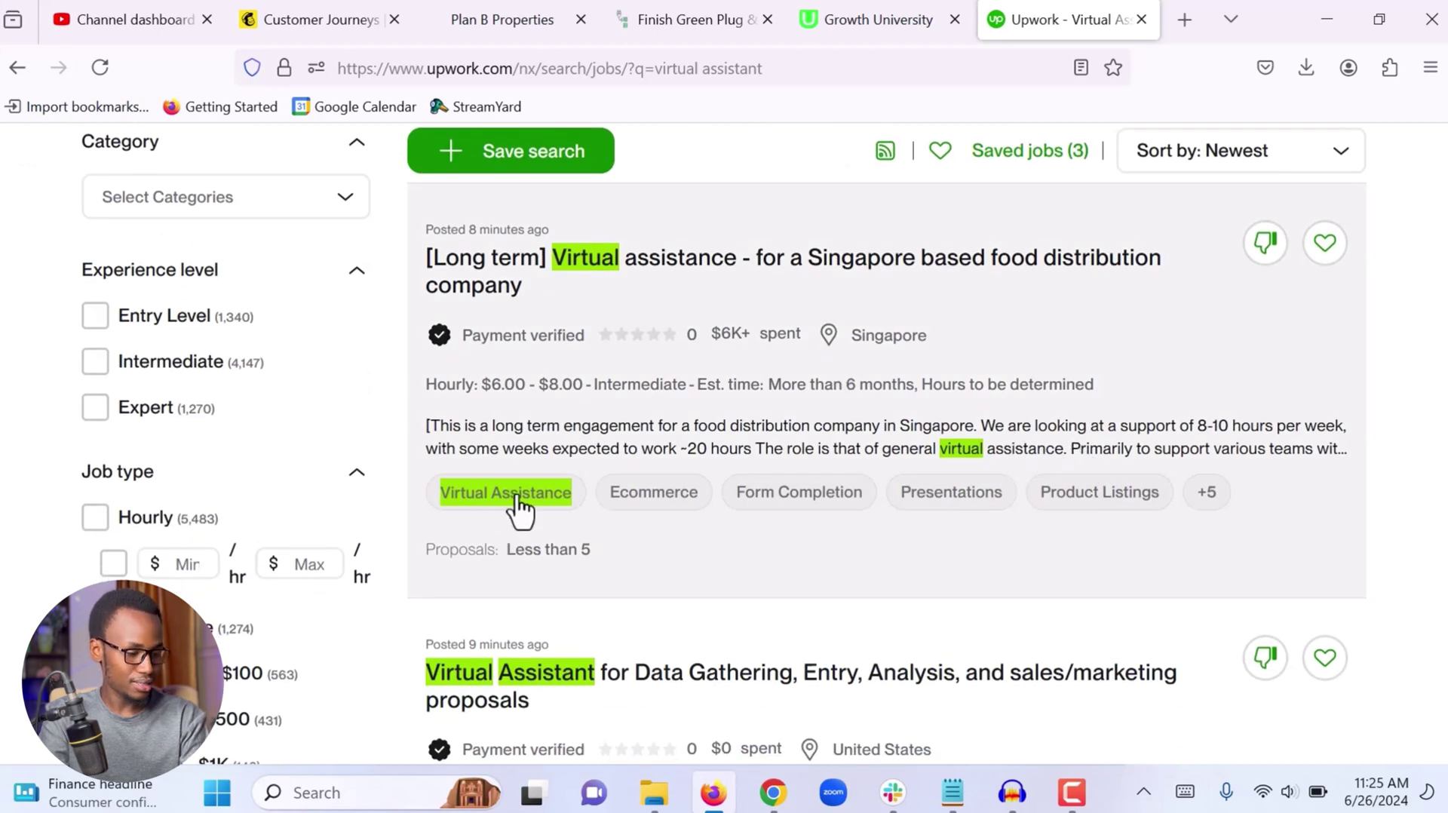
pyautogui.scroll(3, 604, 518)
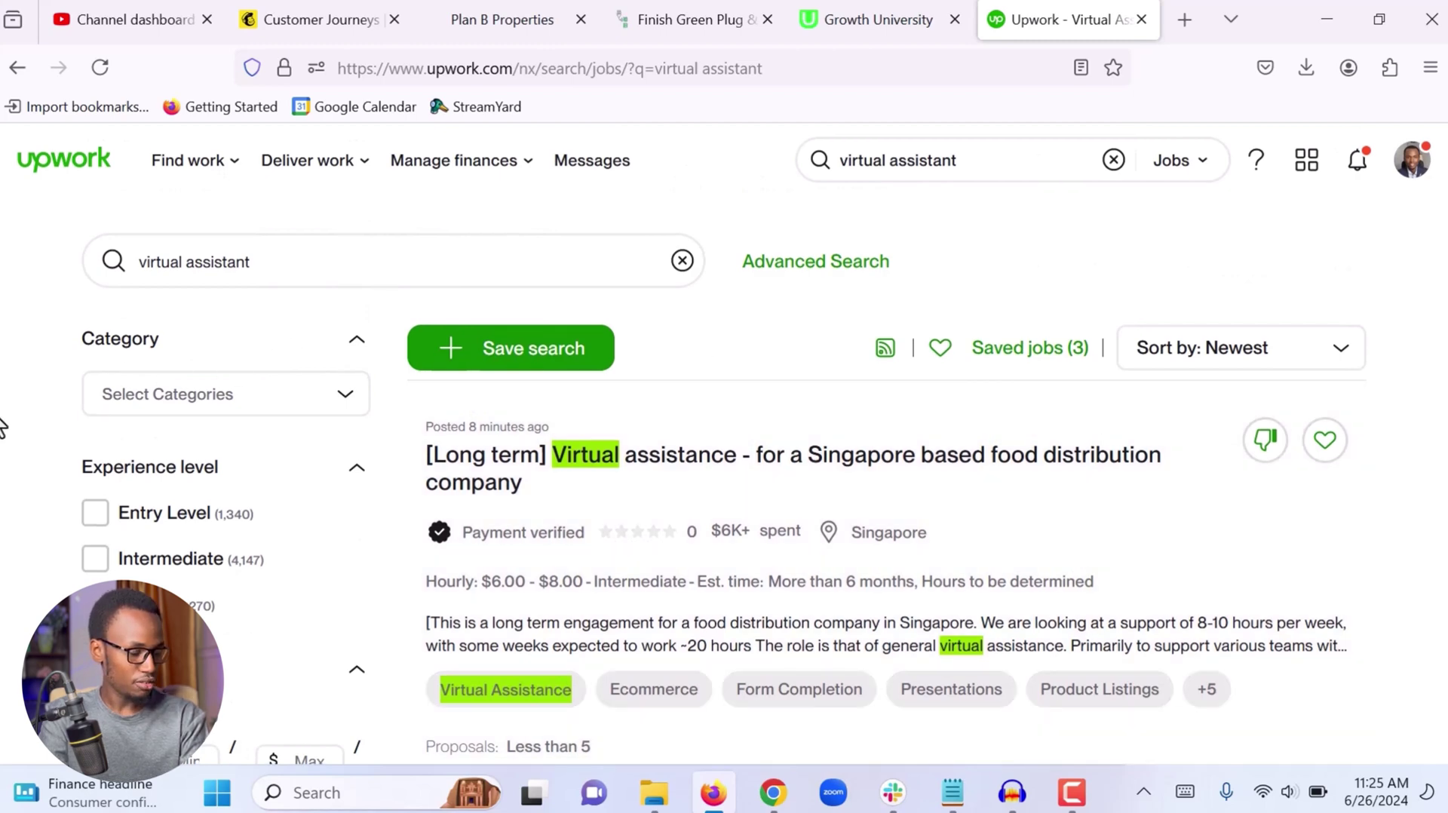
pyautogui.scroll(-2, 2, 473)
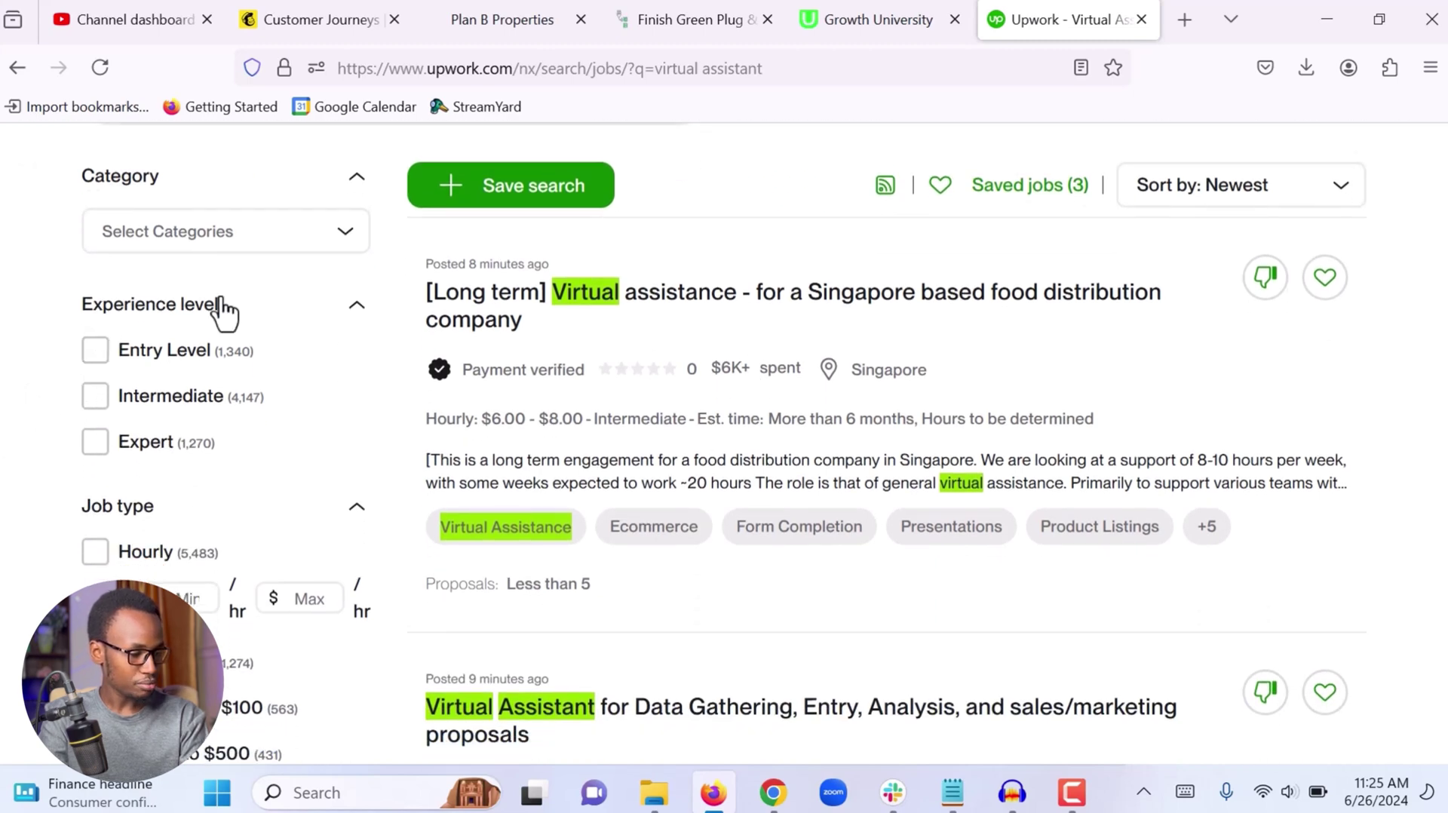
# Filter the results to Entry Level, Intermediate and Expert experience levels
pyautogui.click(95, 354)
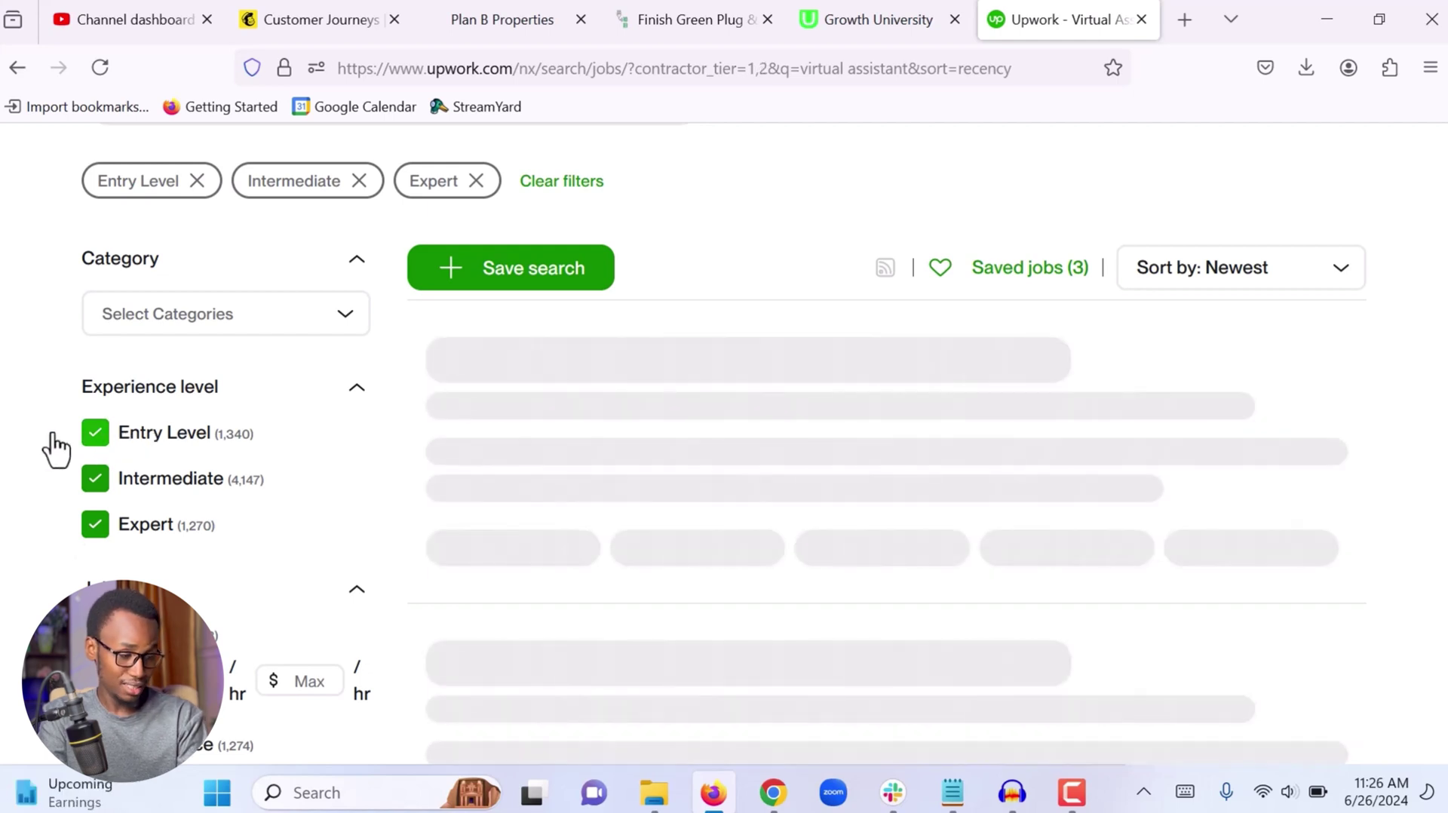
pyautogui.click(96, 525)
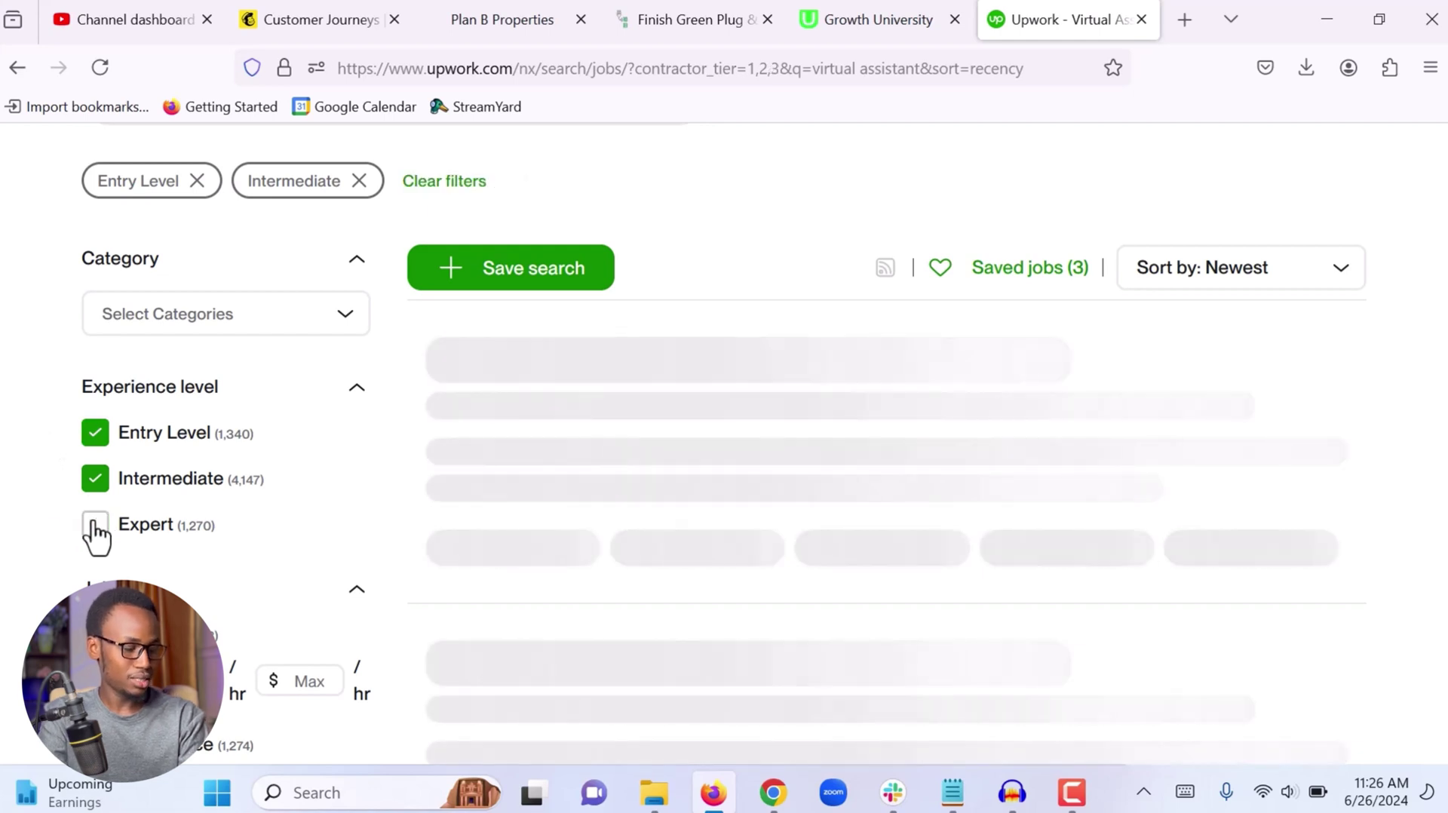
pyautogui.click(96, 525)
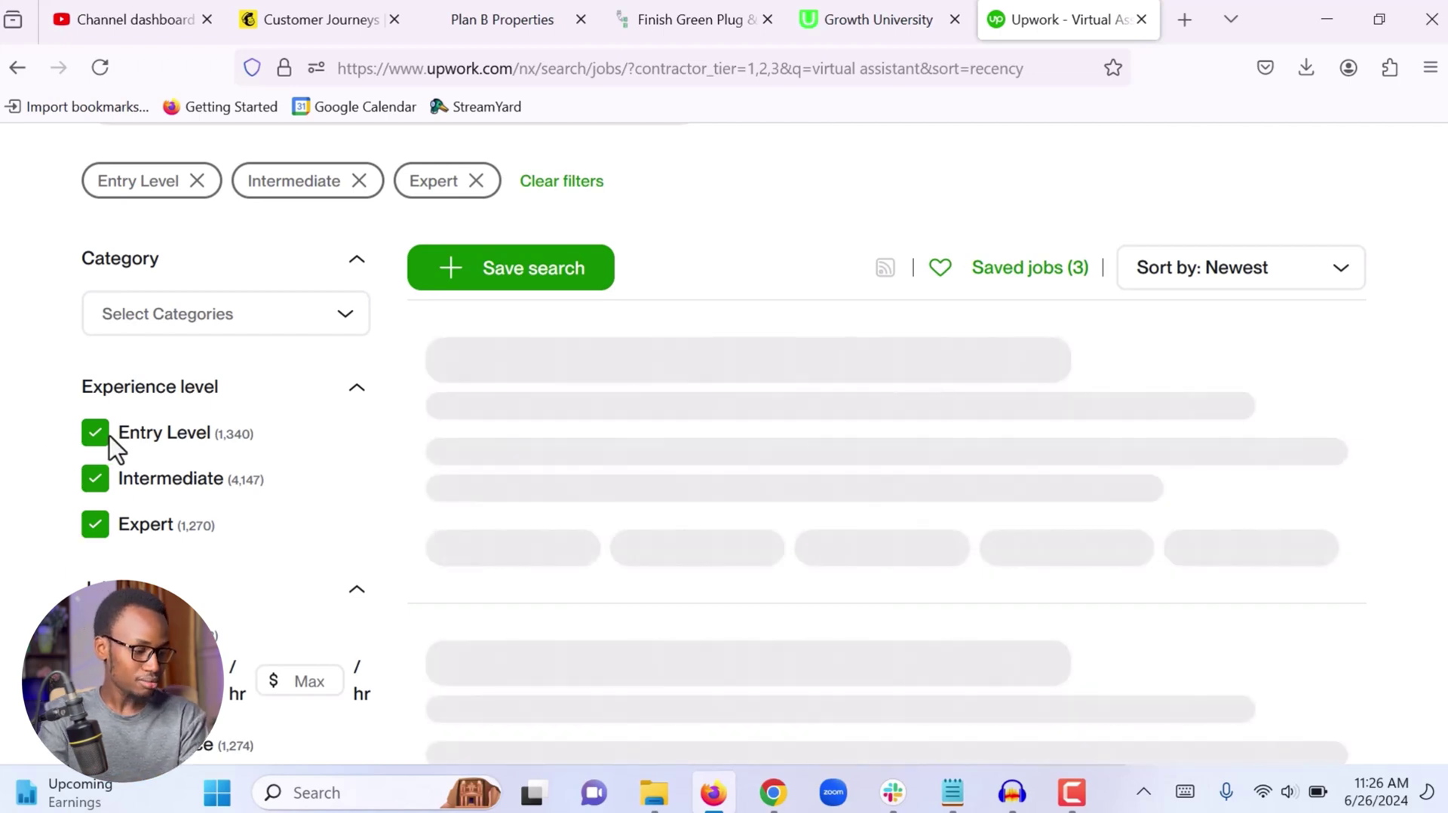
pyautogui.scroll(-2, 68, 481)
pyautogui.scroll(-2, 68, 486)
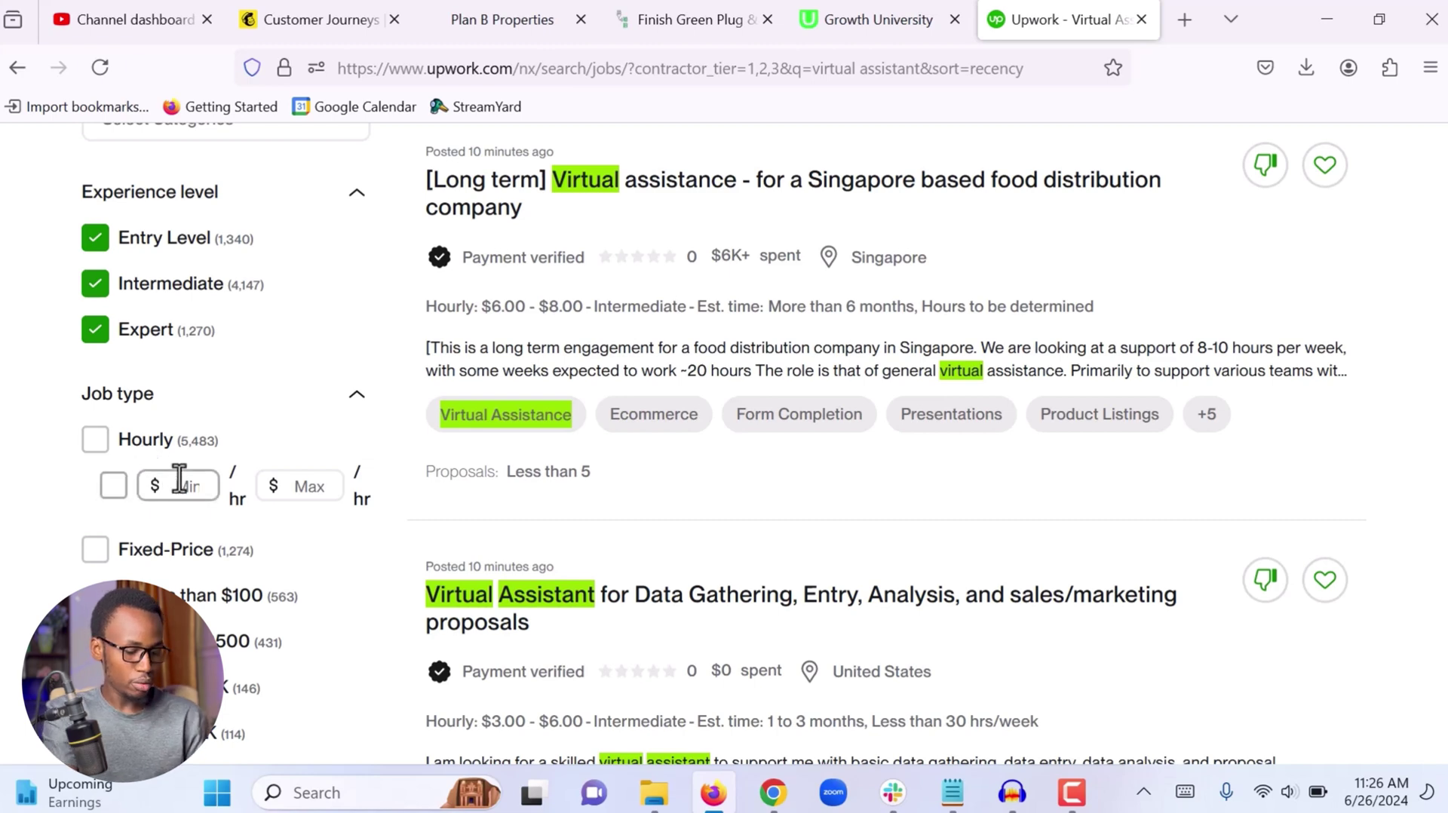
pyautogui.press('Return')
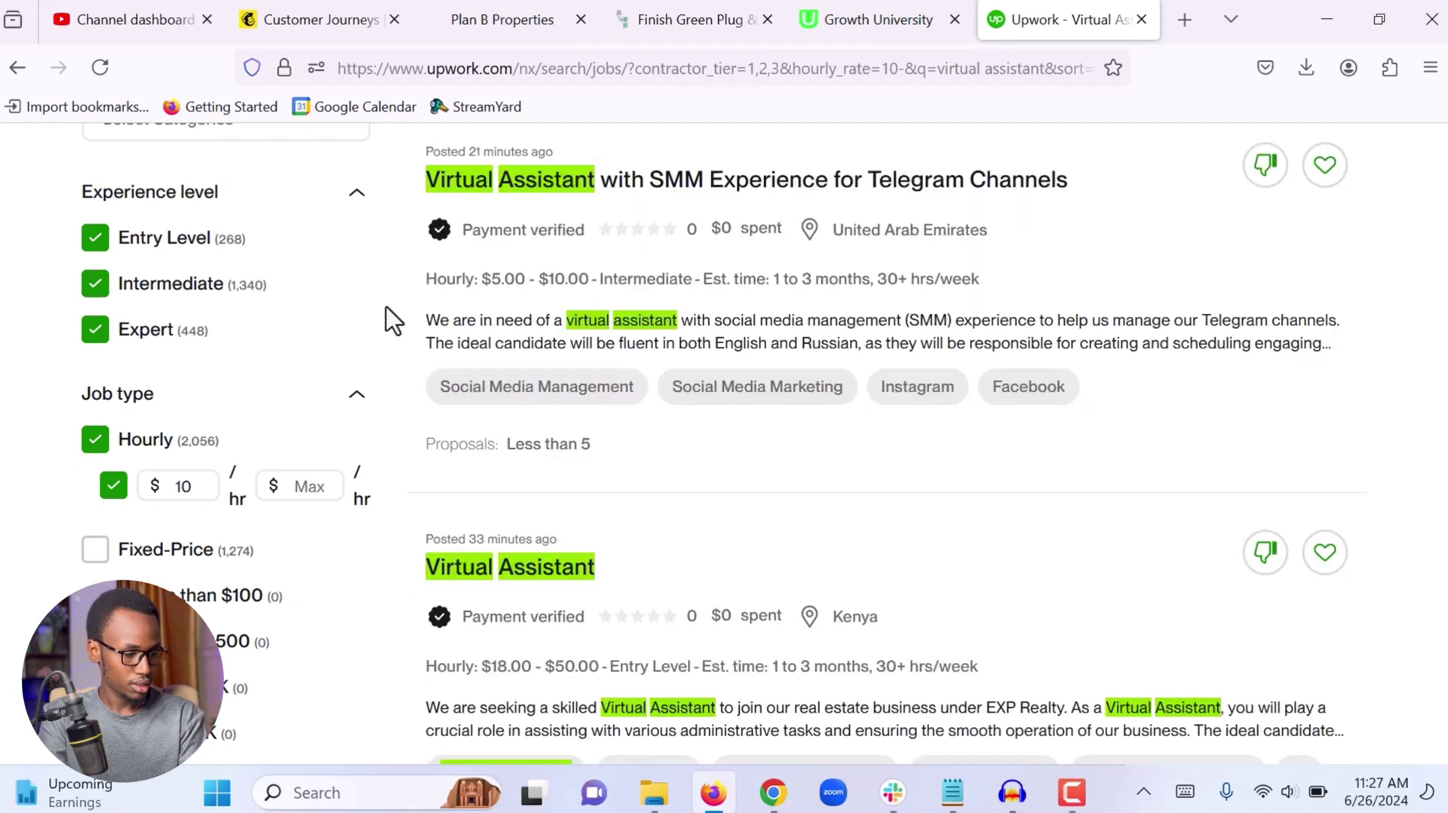
pyautogui.scroll(-7, 59, 438)
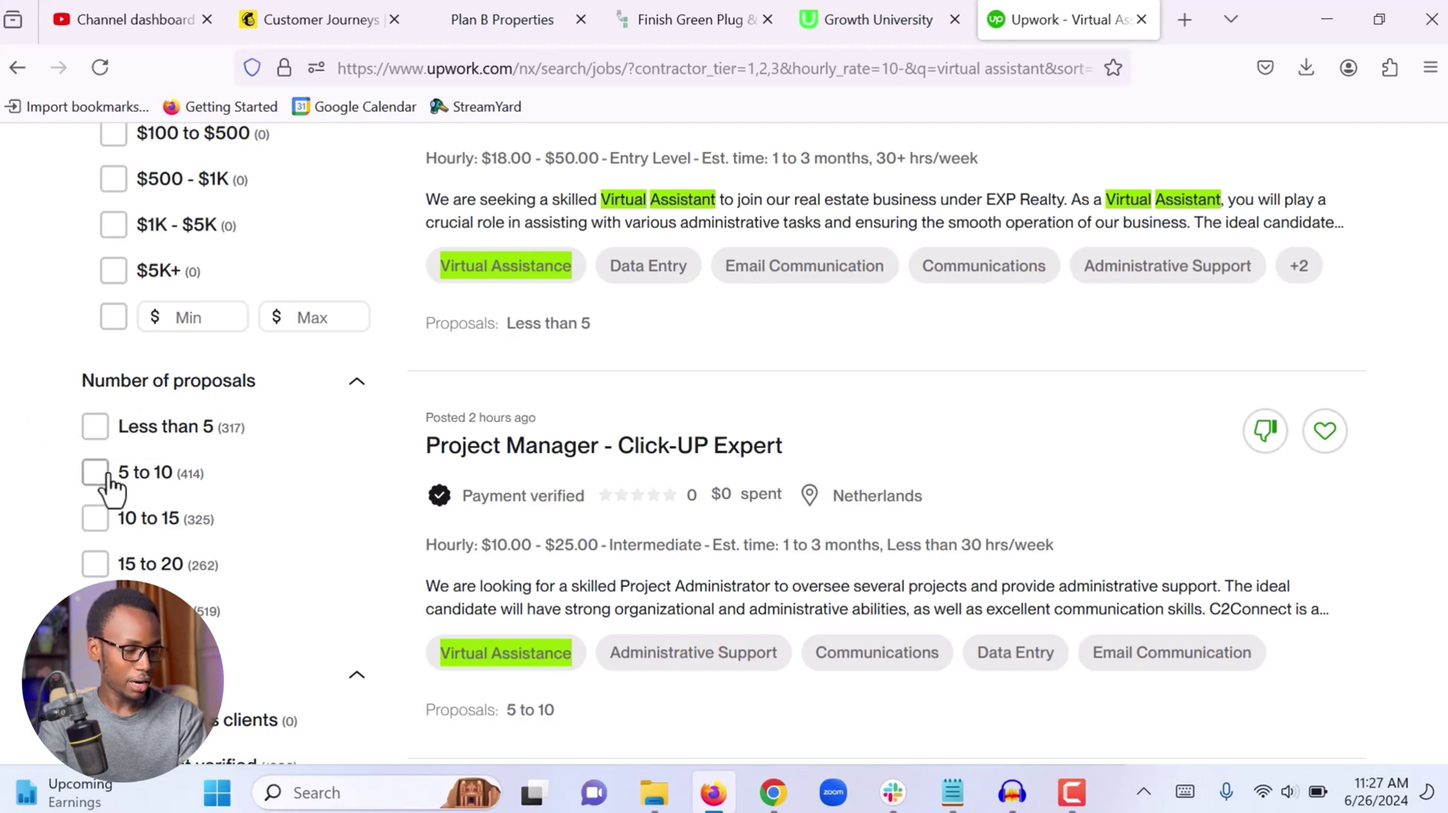
# Tick the 'Less than 5' proposals filter
pyautogui.click(95, 427)
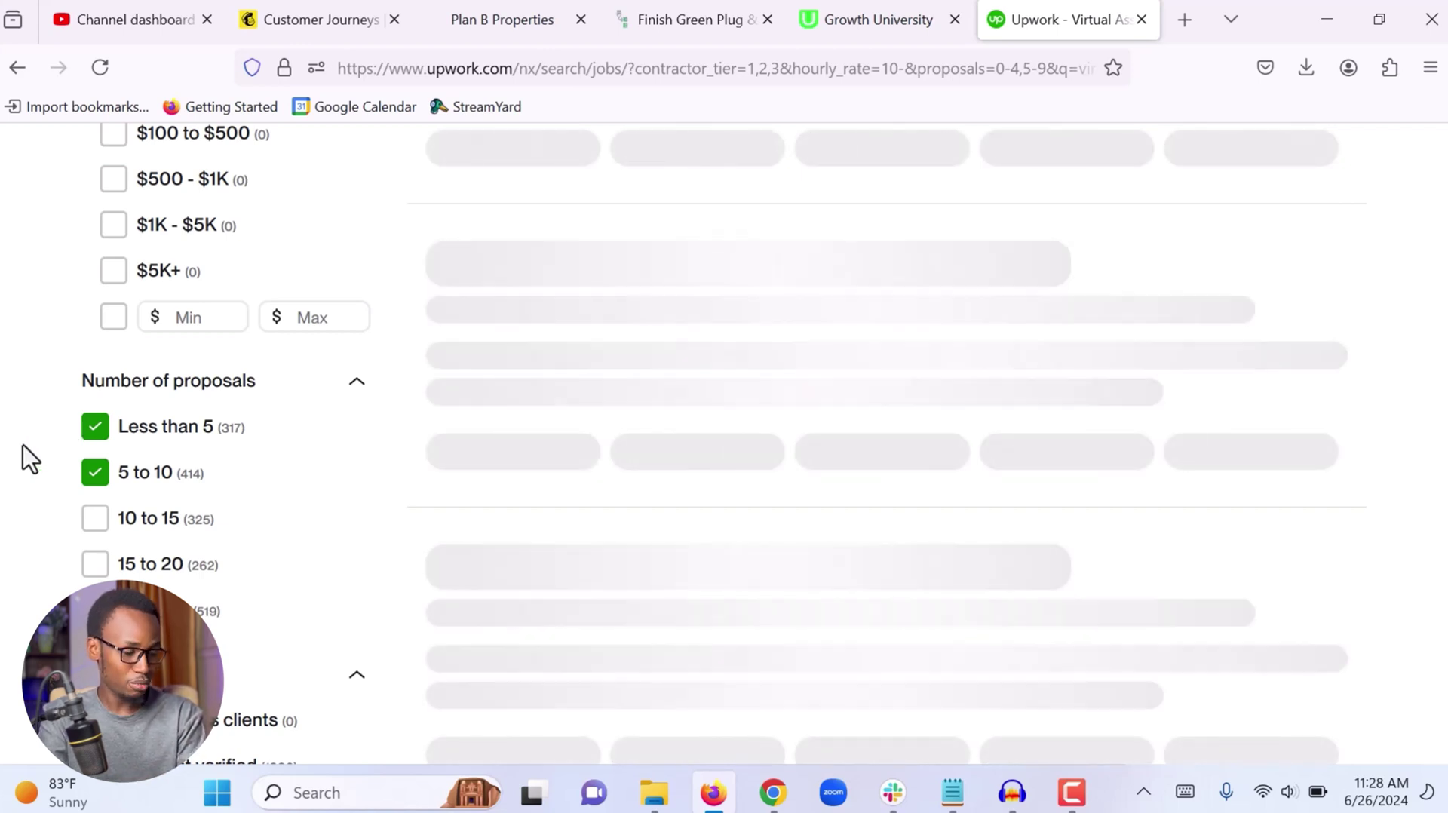
pyautogui.scroll(-4, 30, 458)
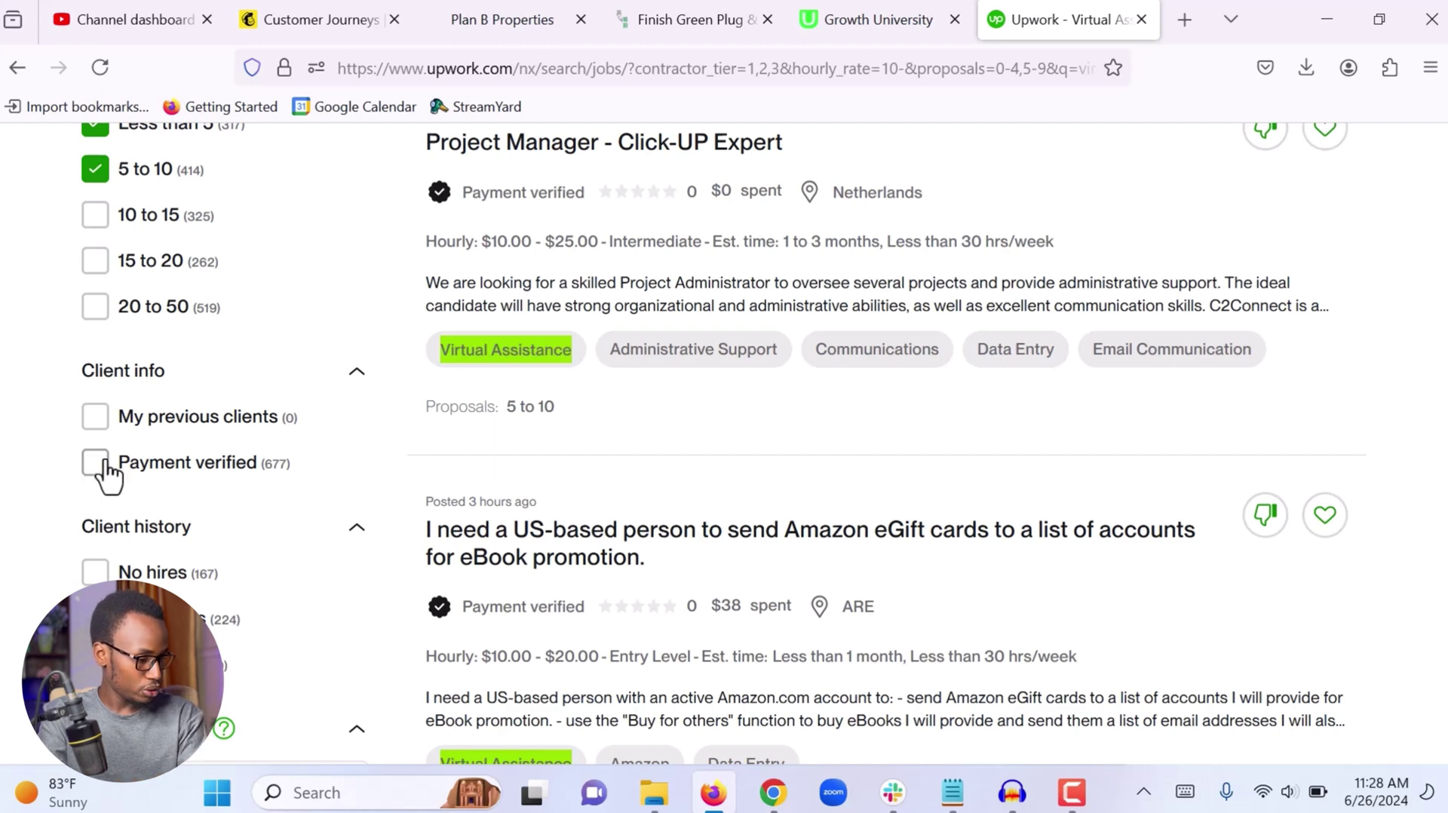
# Tick Payment verified under Client info and review the filtered results
pyautogui.click(96, 467)
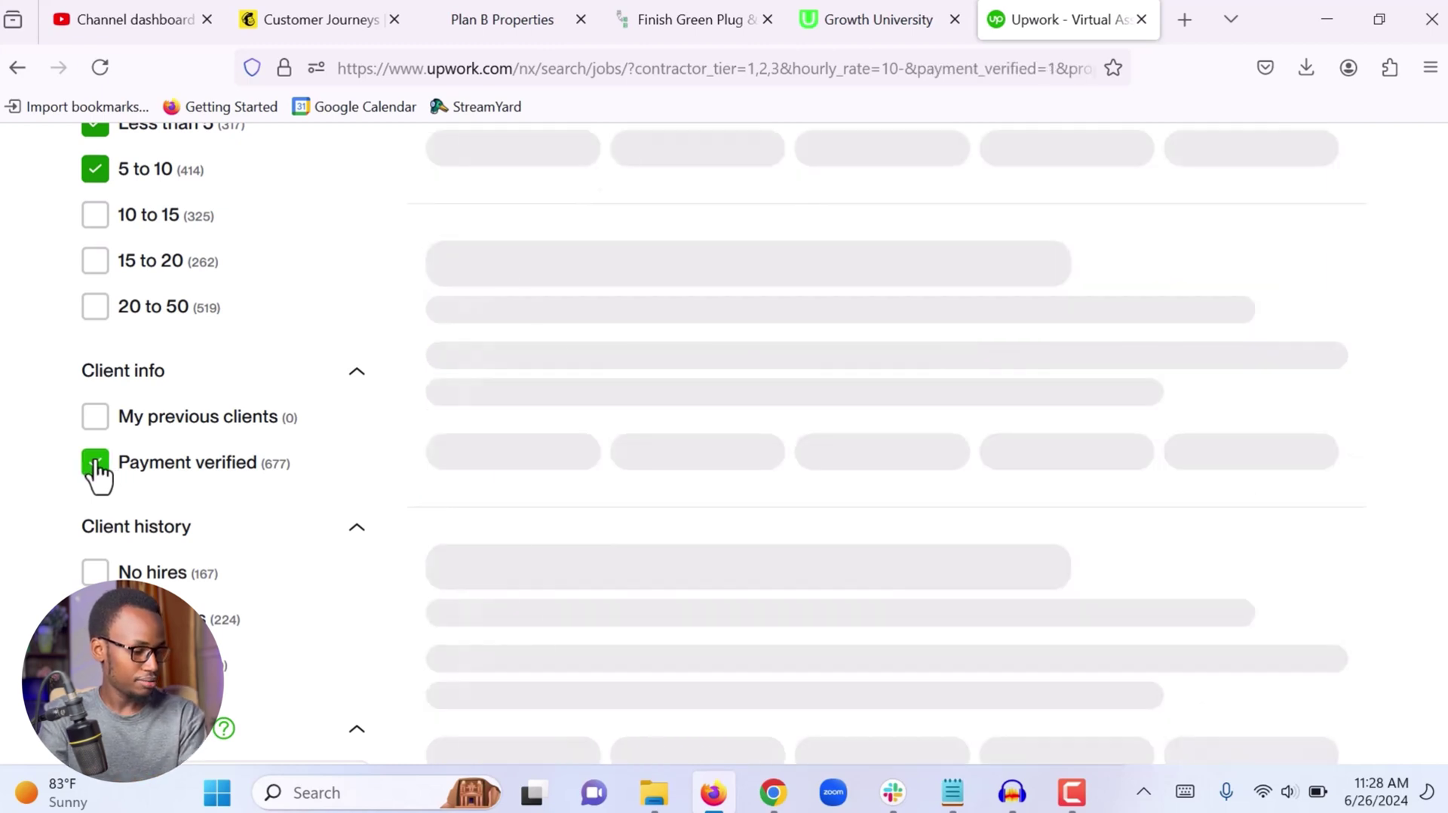
pyautogui.scroll(-6, 9, 479)
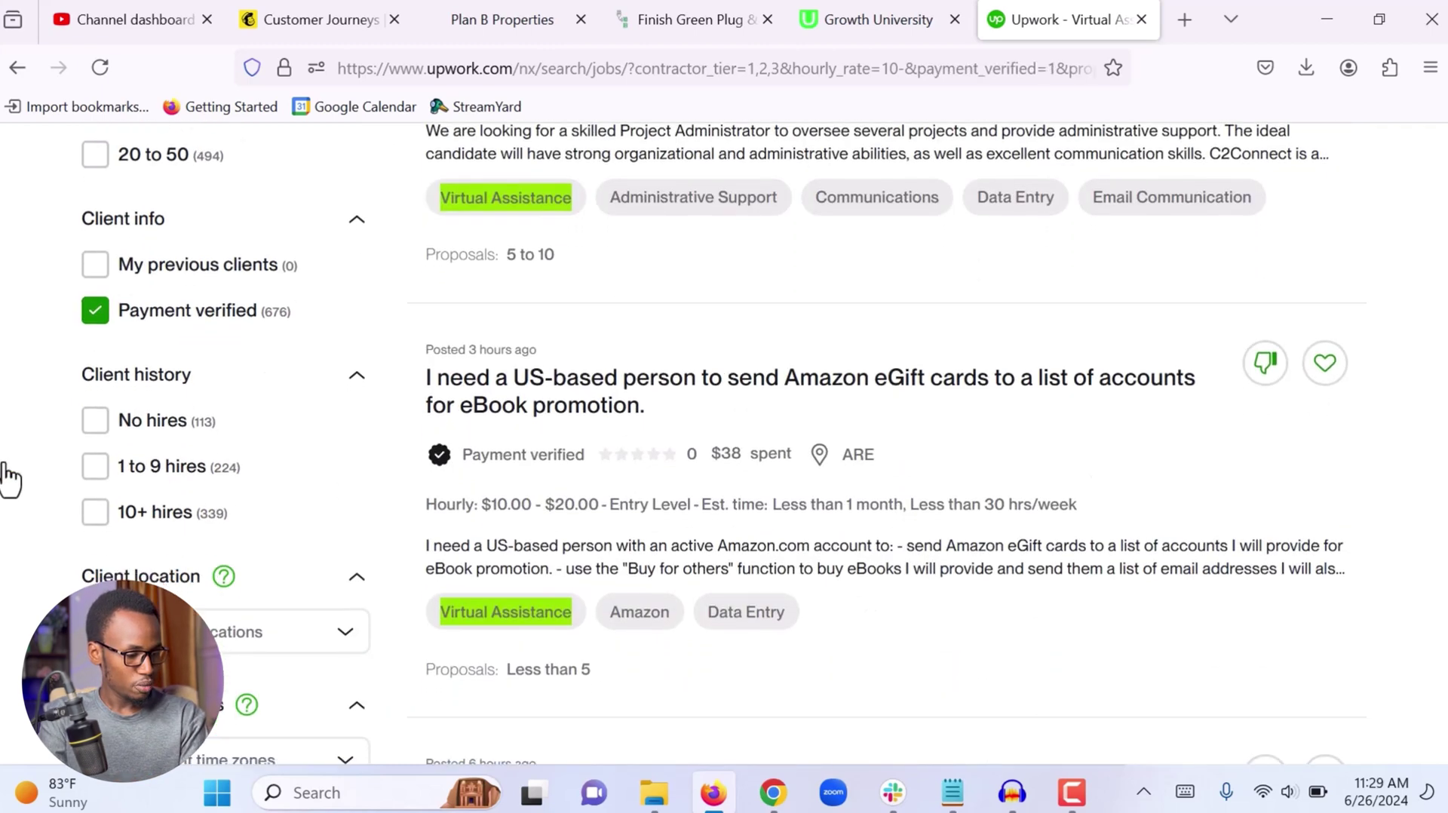
pyautogui.scroll(-4, 9, 479)
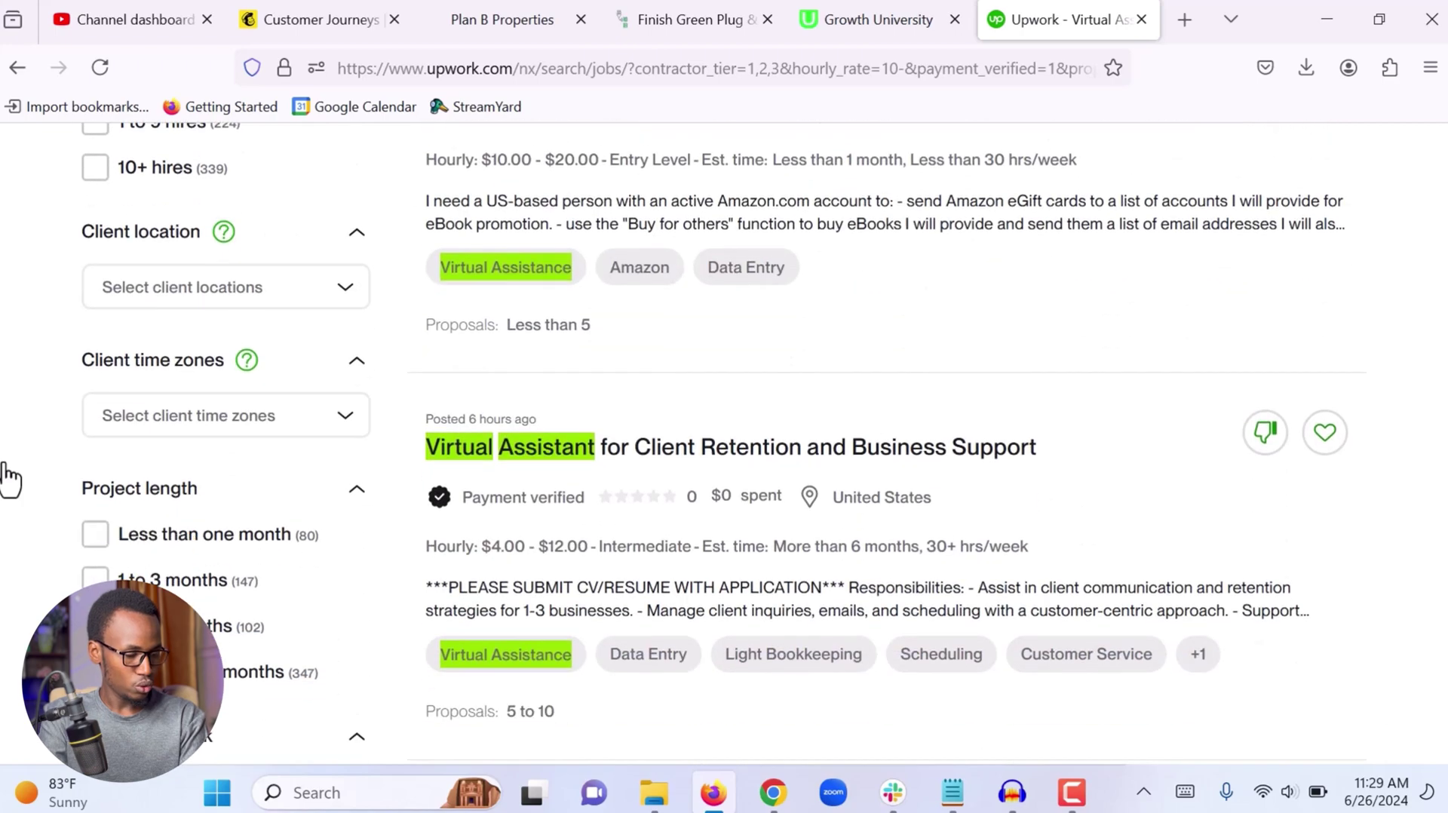
pyautogui.scroll(-3, 9, 479)
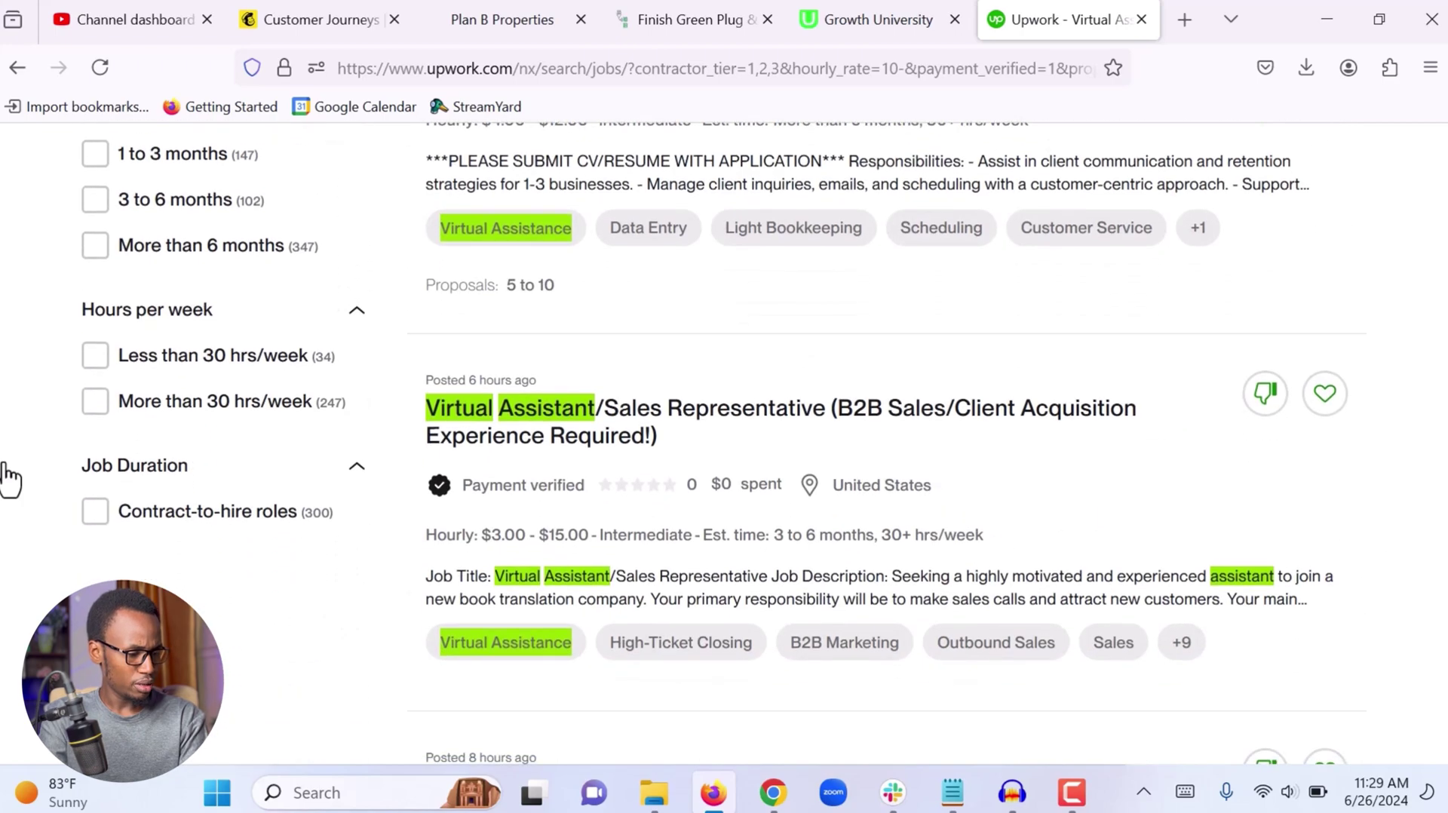
pyautogui.scroll(20, 197, 460)
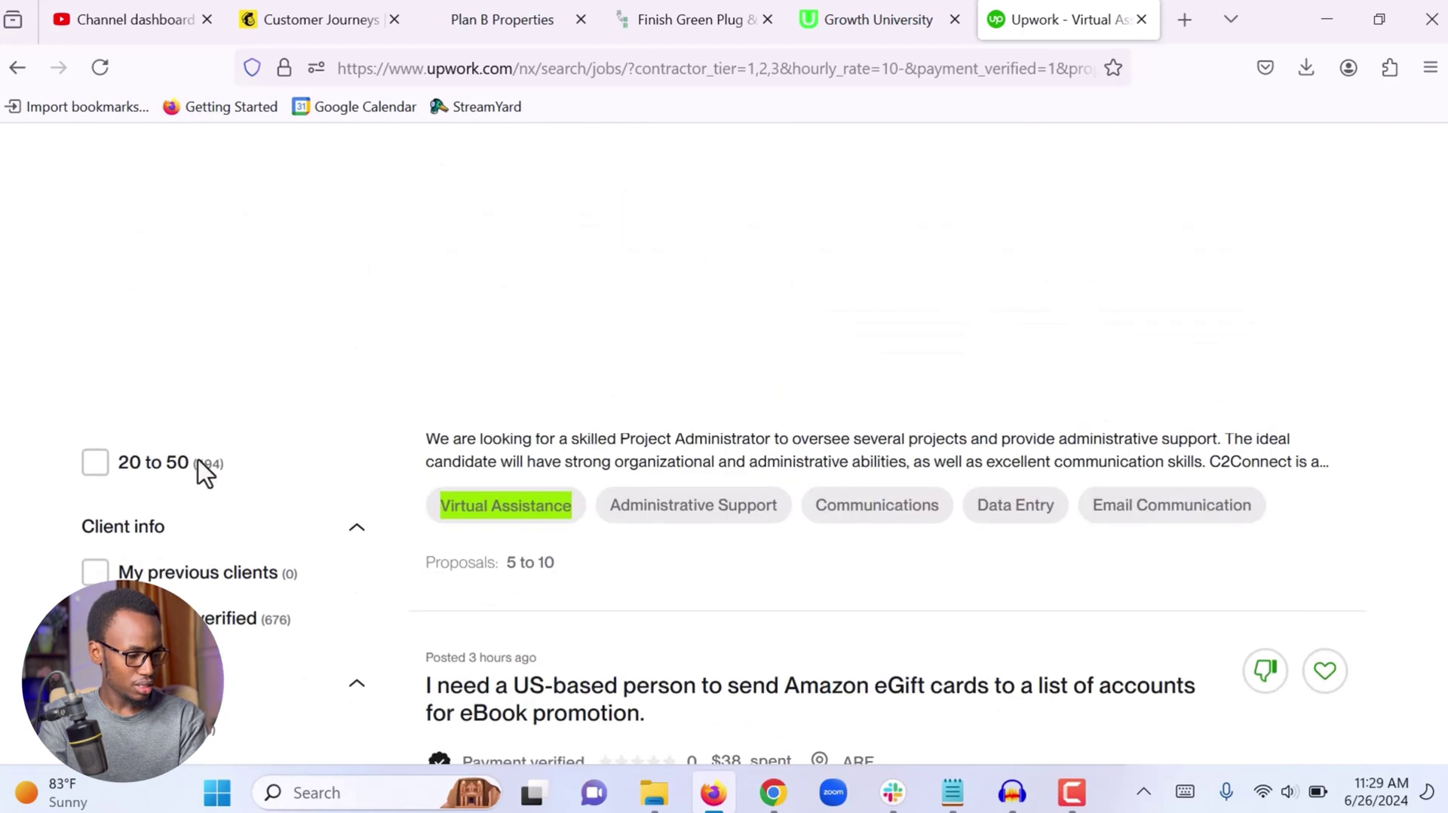
pyautogui.scroll(2, 200, 474)
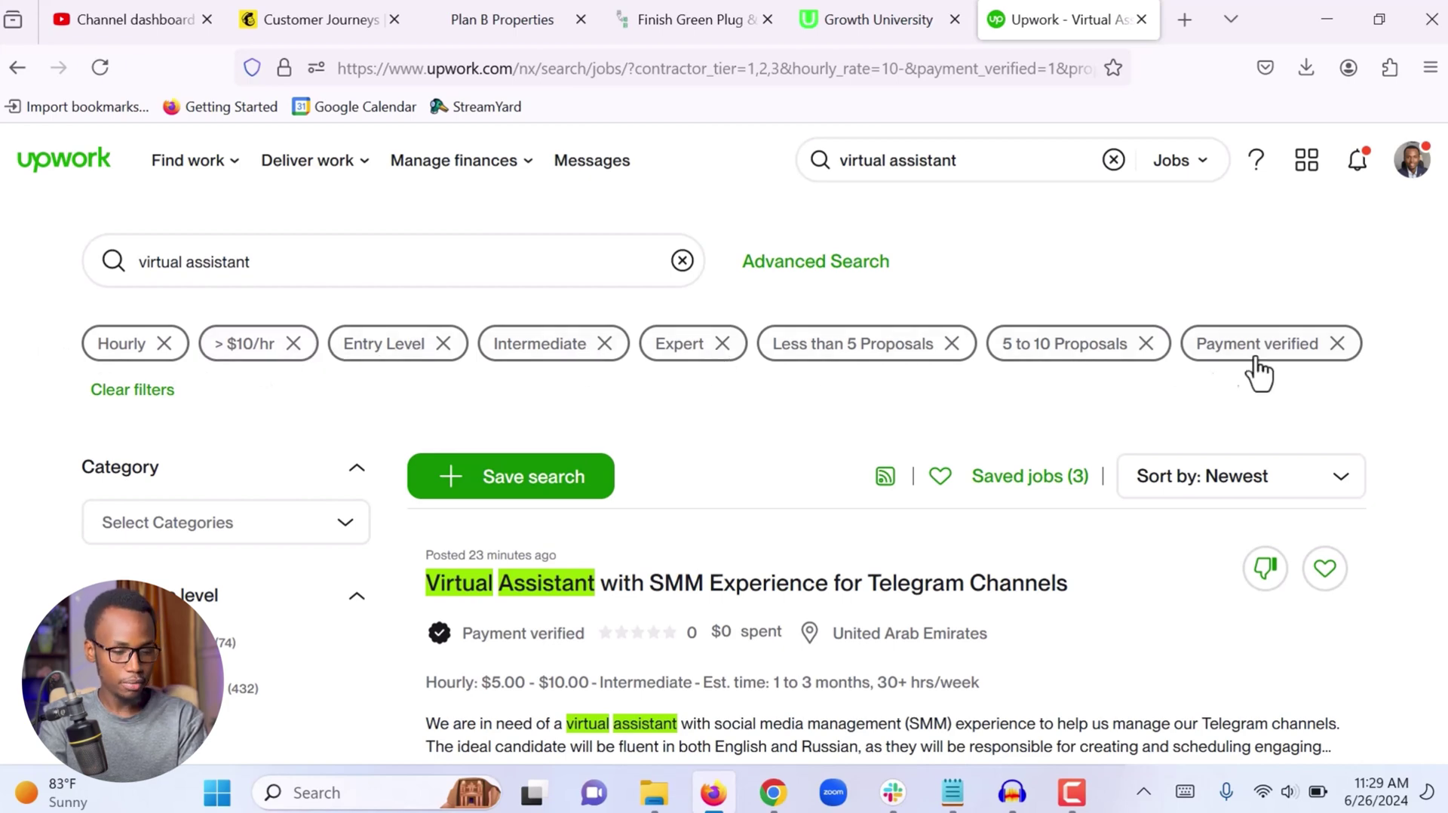
pyautogui.scroll(-2, 1045, 390)
pyautogui.scroll(-1, 901, 458)
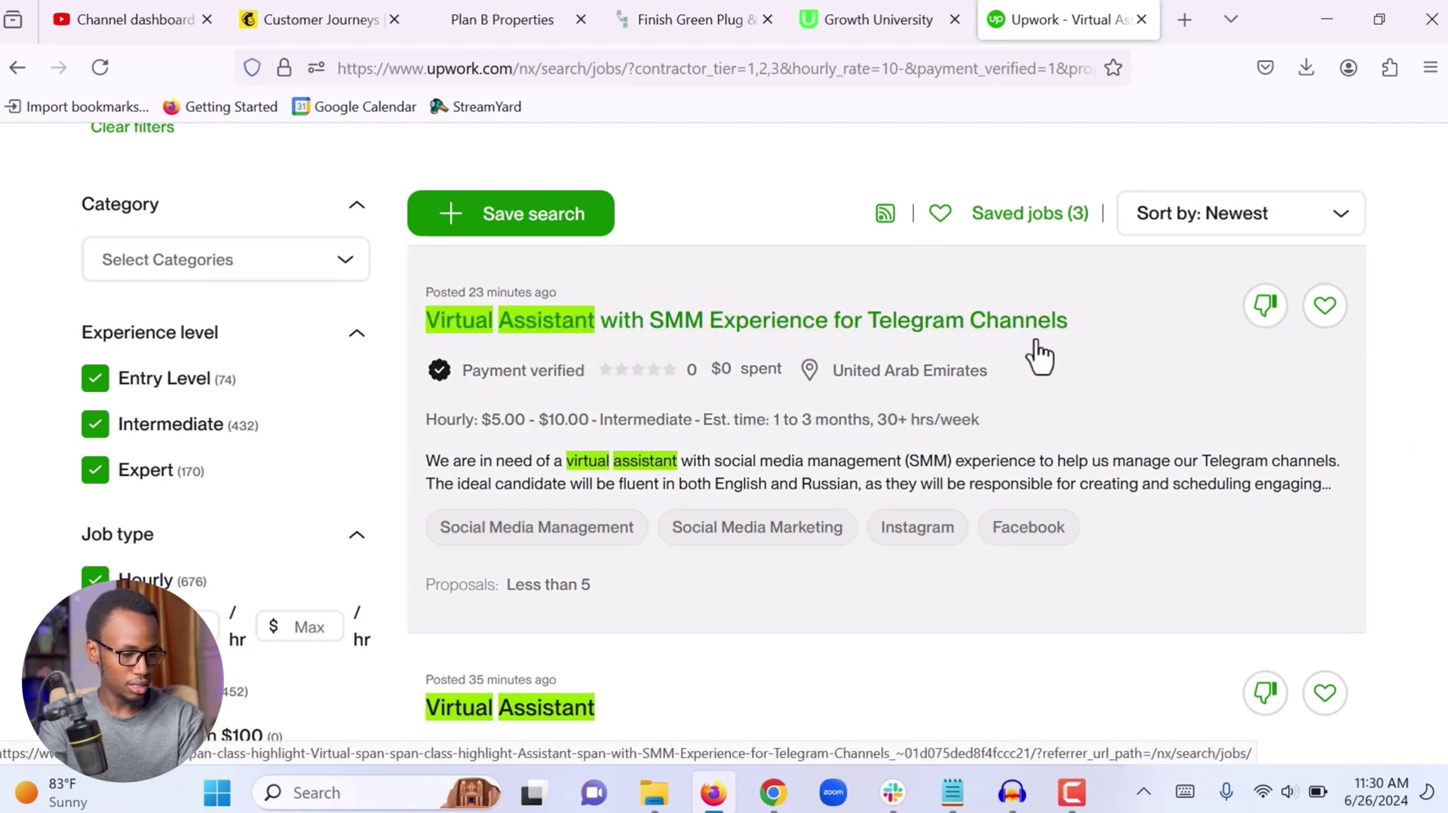
# Open the Telegram Channels SMM job and highlight its English and Russian fluency requirement
pyautogui.click(798, 467)
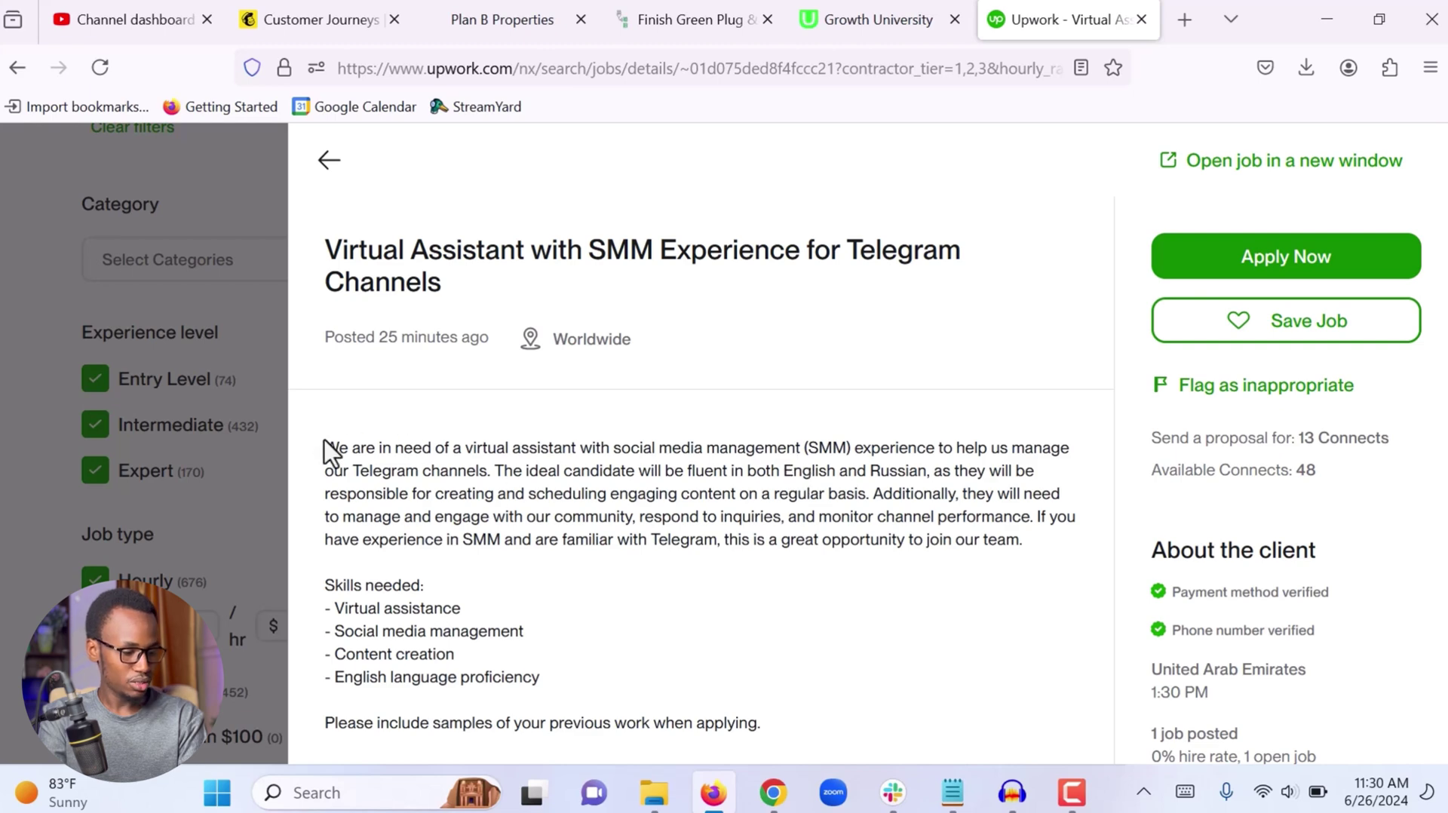
pyautogui.moveTo(324, 448); pyautogui.dragTo(556, 659)
pyautogui.click(557, 659)
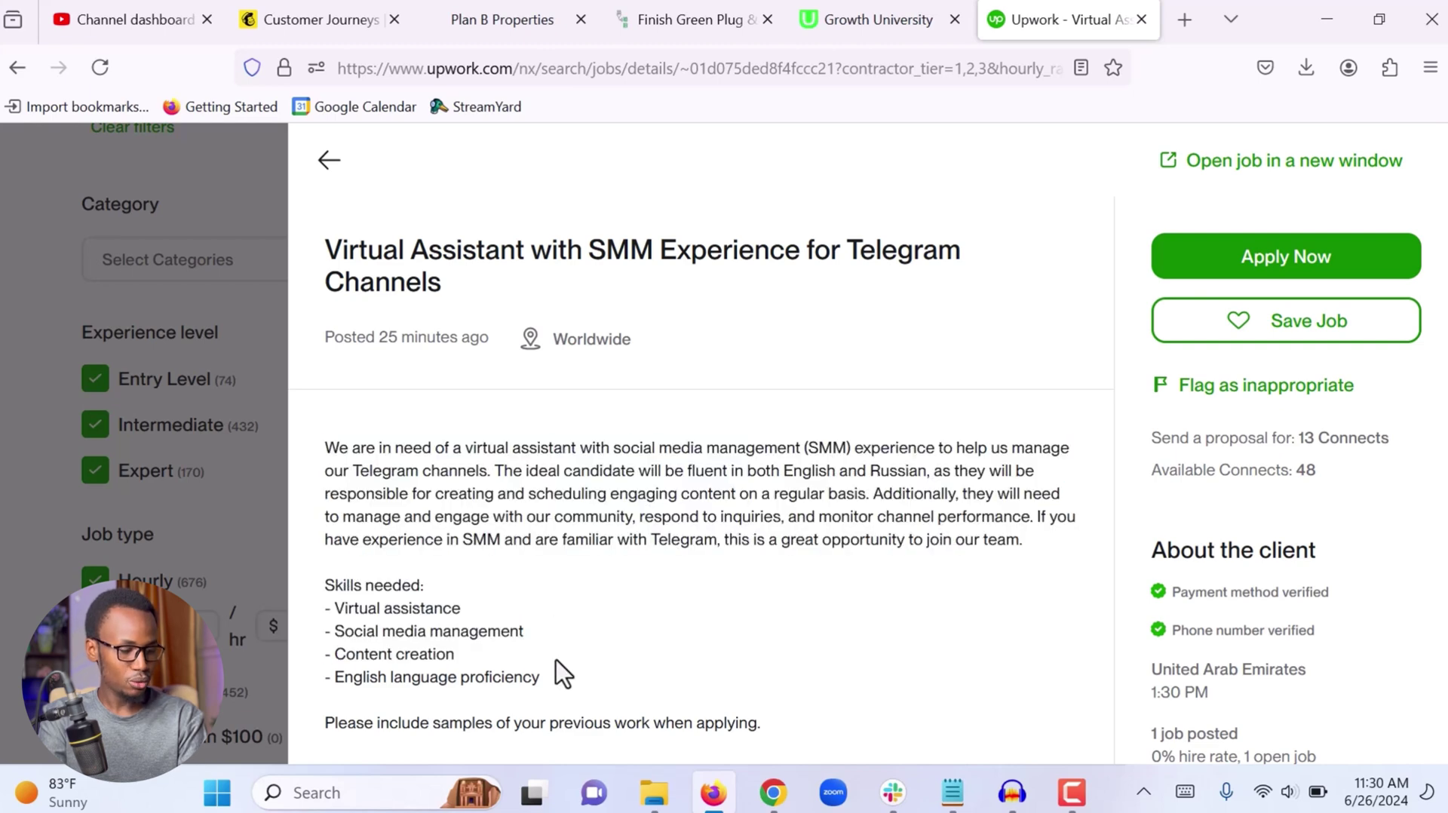
pyautogui.scroll(-5, 556, 659)
pyautogui.scroll(-4, 557, 659)
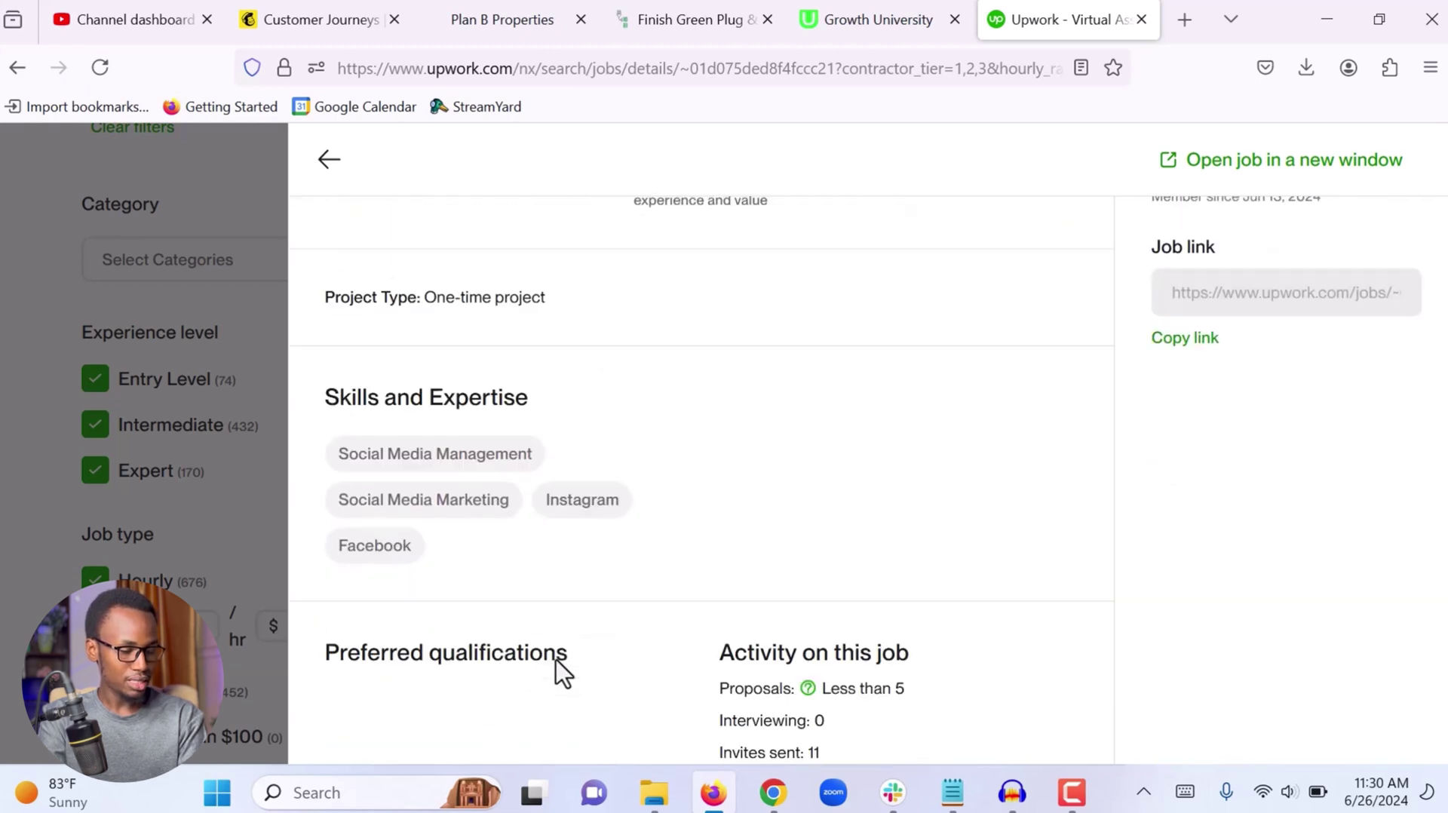
pyautogui.moveTo(379, 598); pyautogui.dragTo(522, 600)
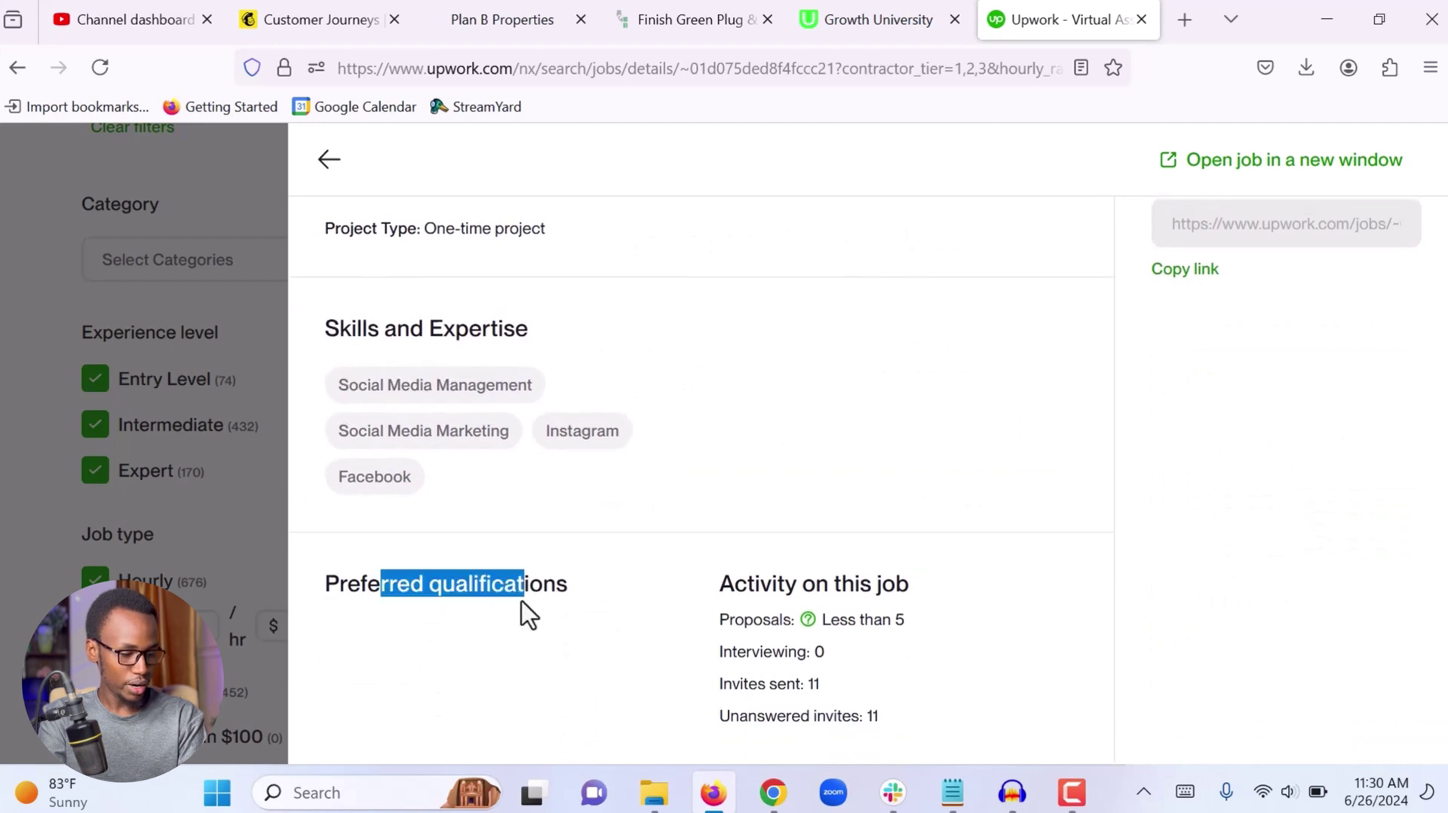
pyautogui.click(497, 633)
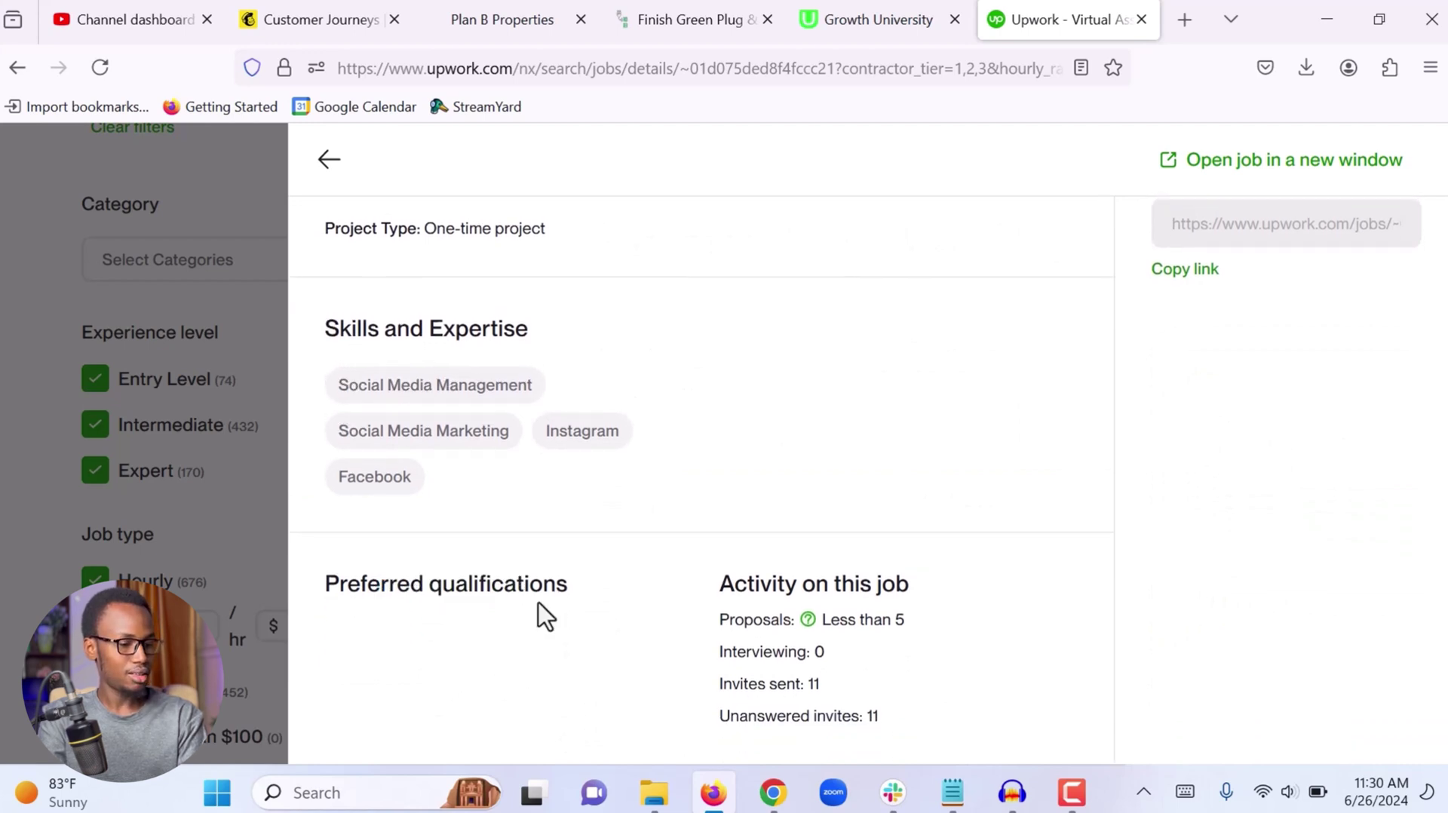
pyautogui.scroll(8, 539, 603)
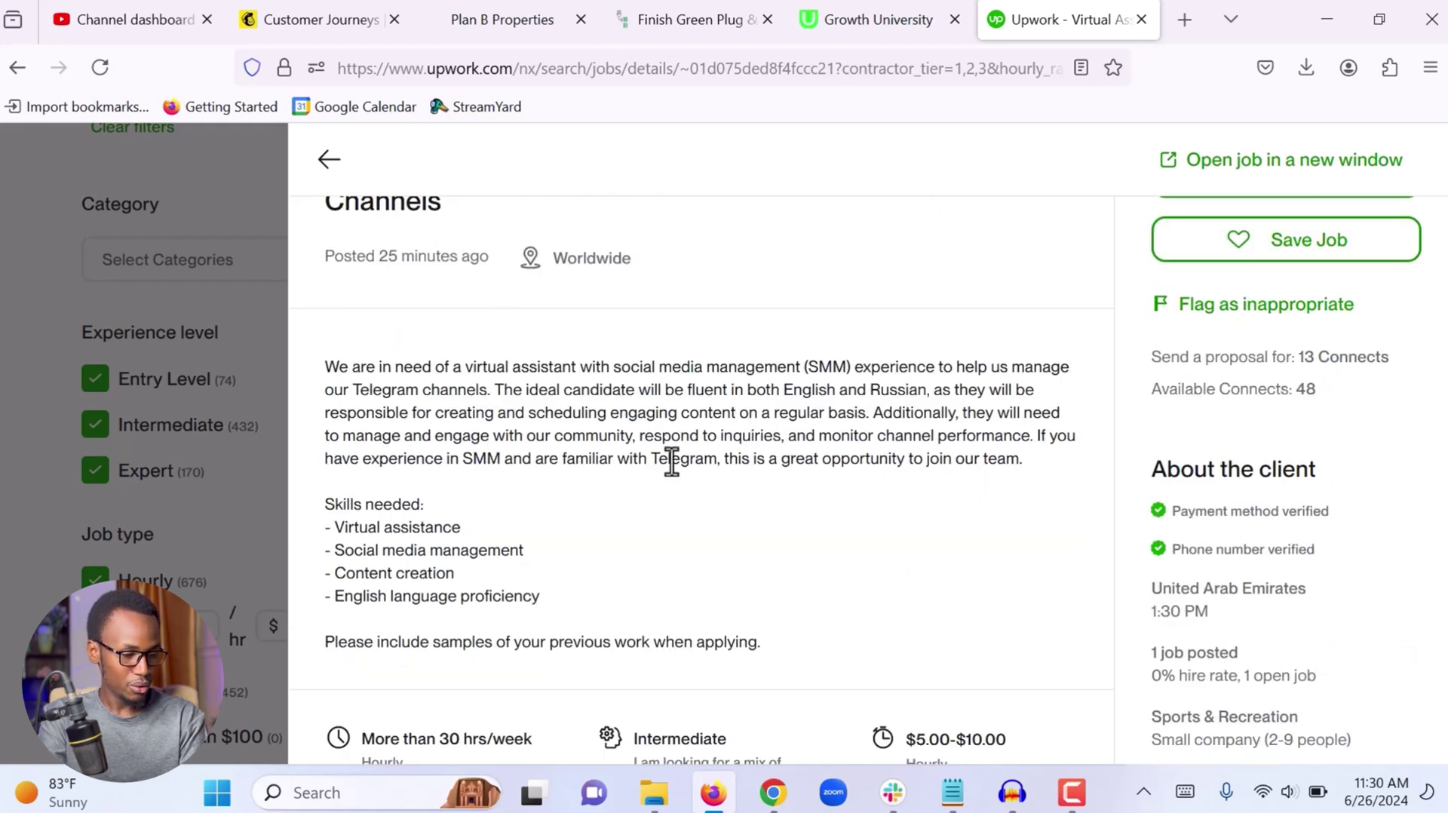
pyautogui.moveTo(495, 390); pyautogui.dragTo(927, 391)
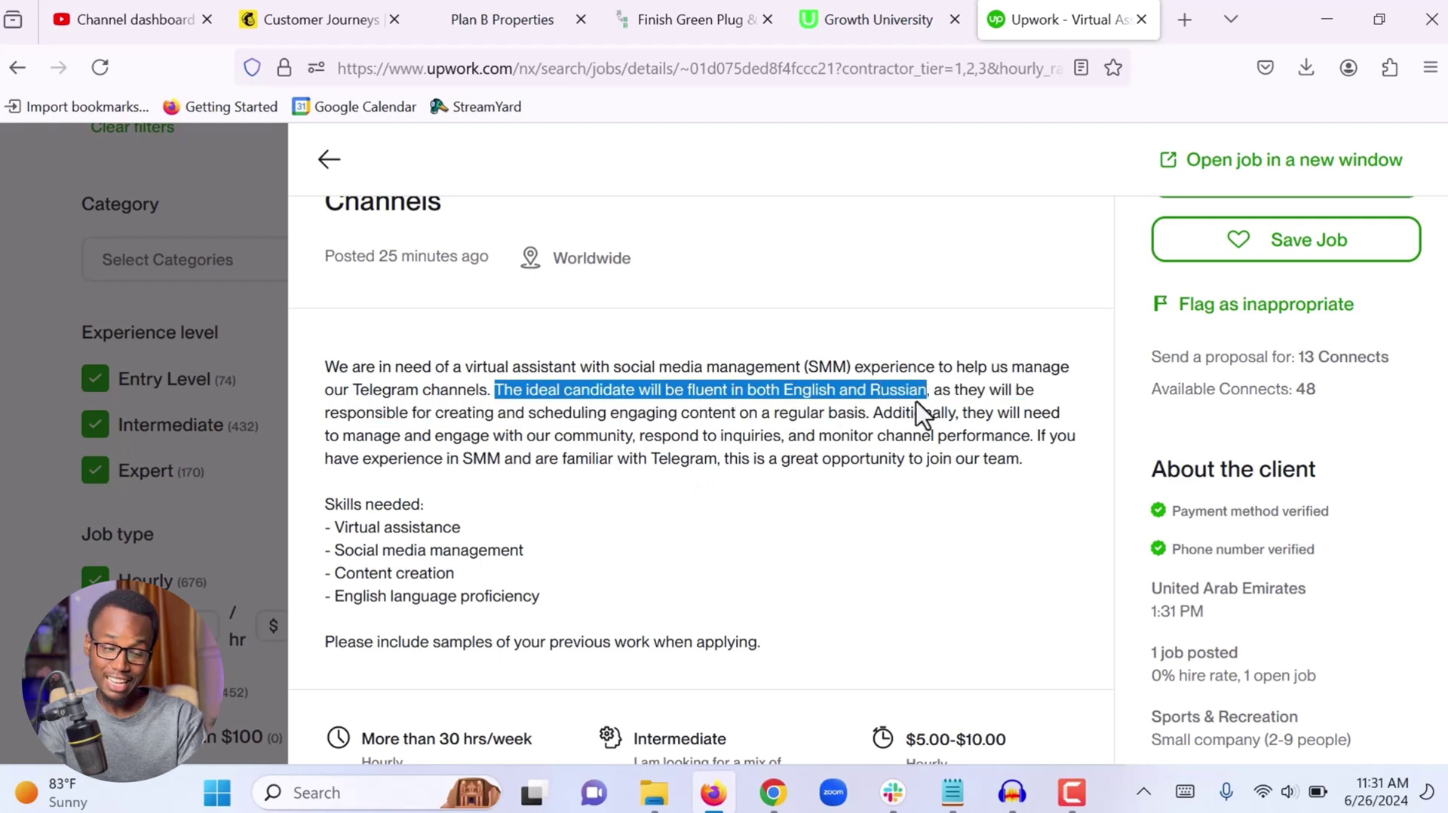
# Return to the results and open the General Administration and Digital Advertising Assistant job
pyautogui.click(343, 178)
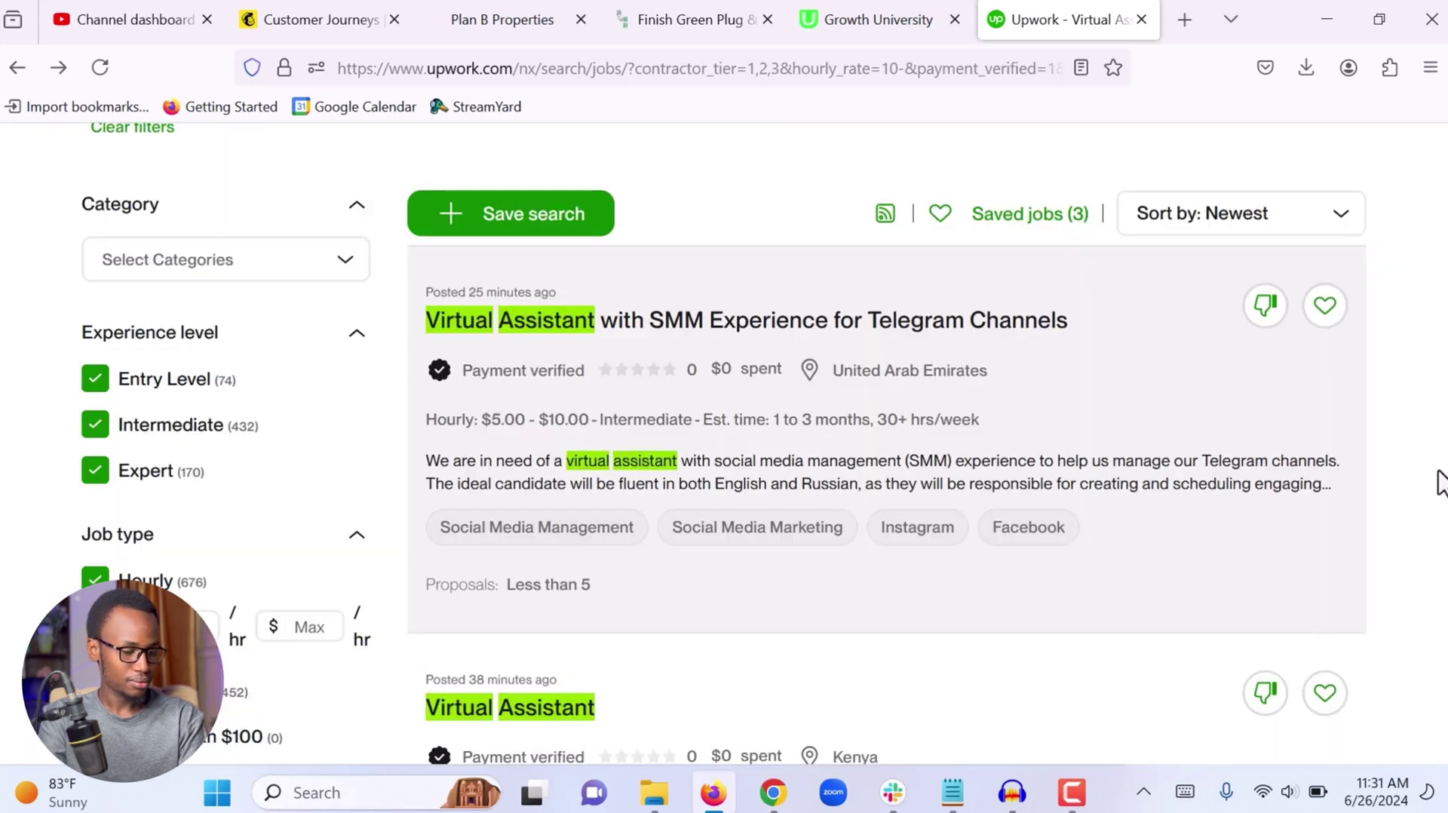
pyautogui.scroll(-15, 1439, 481)
pyautogui.scroll(-2, 1439, 481)
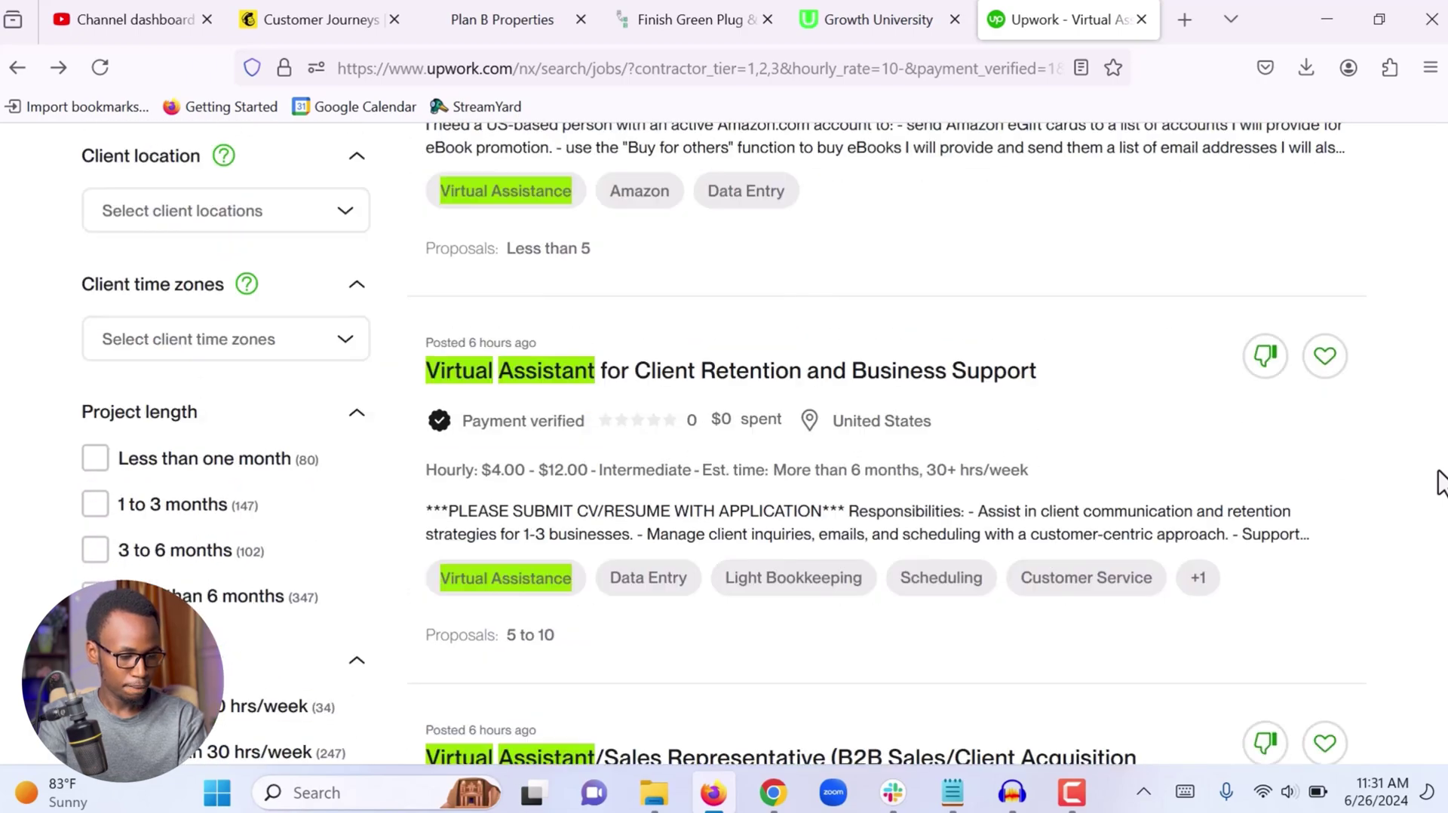
pyautogui.scroll(-18, 1439, 482)
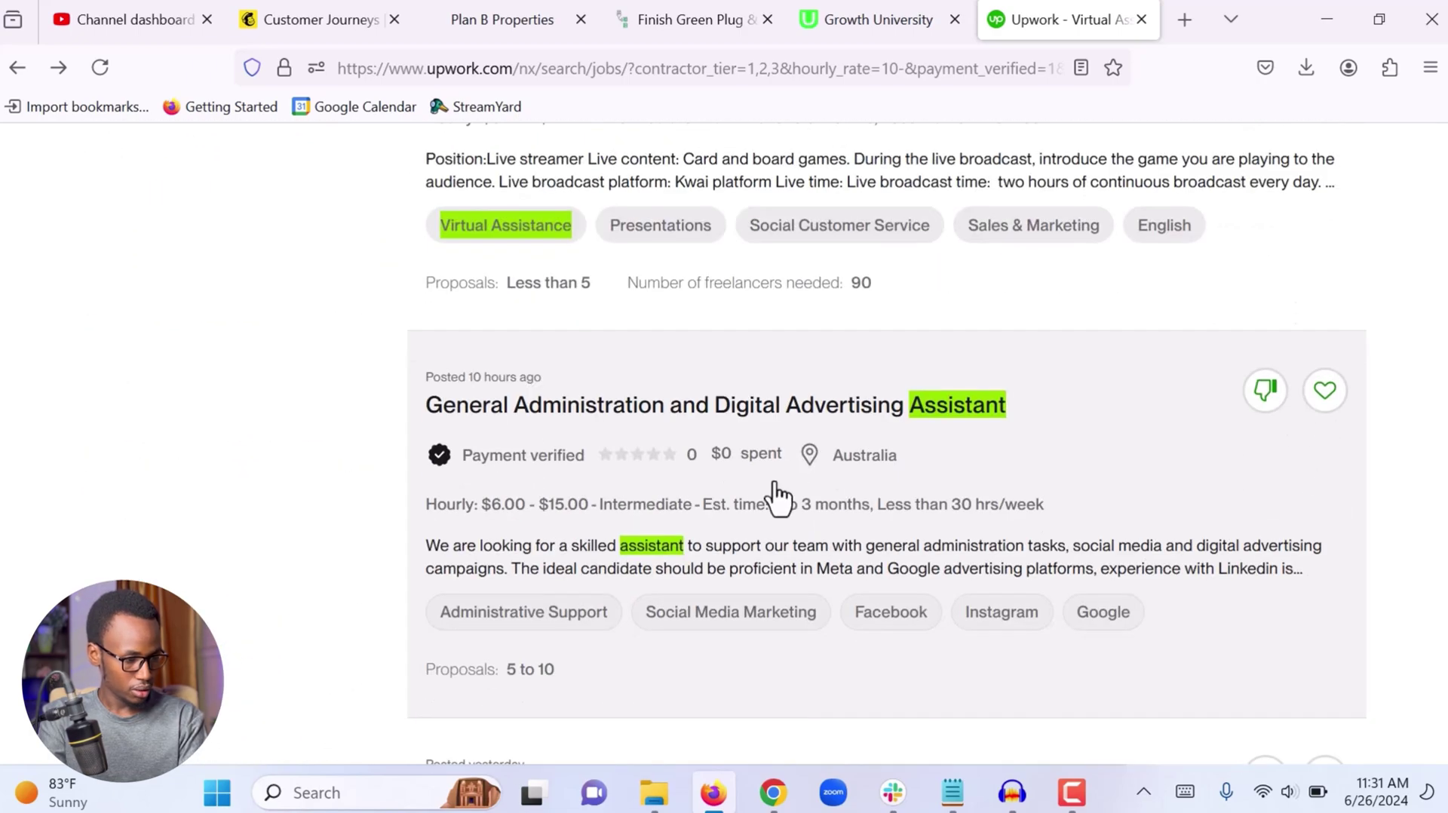
pyautogui.click(573, 408)
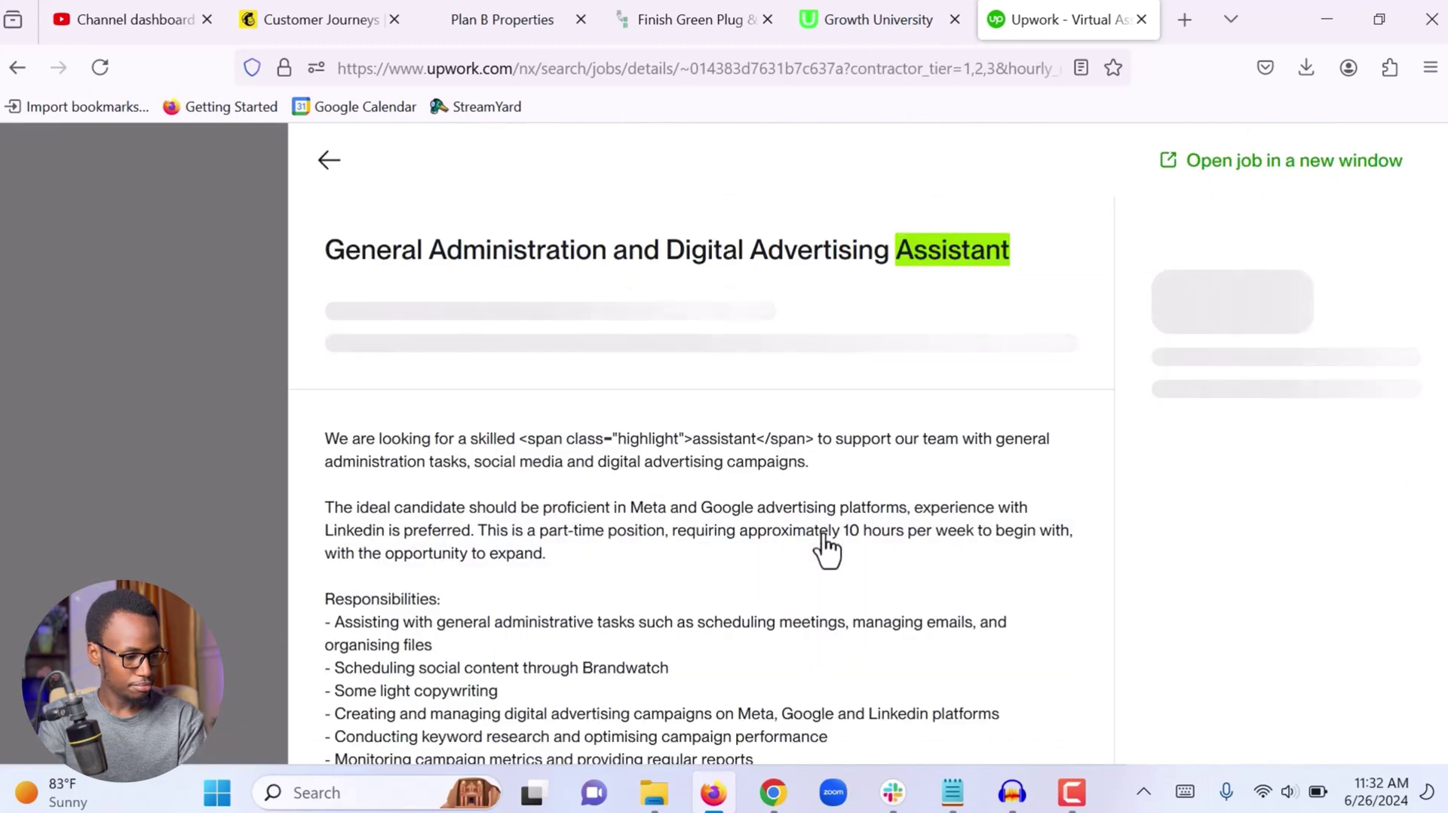
# Highlight the preferred qualifications: 80% Job Success Score and Conversational English
pyautogui.scroll(-18, 604, 421)
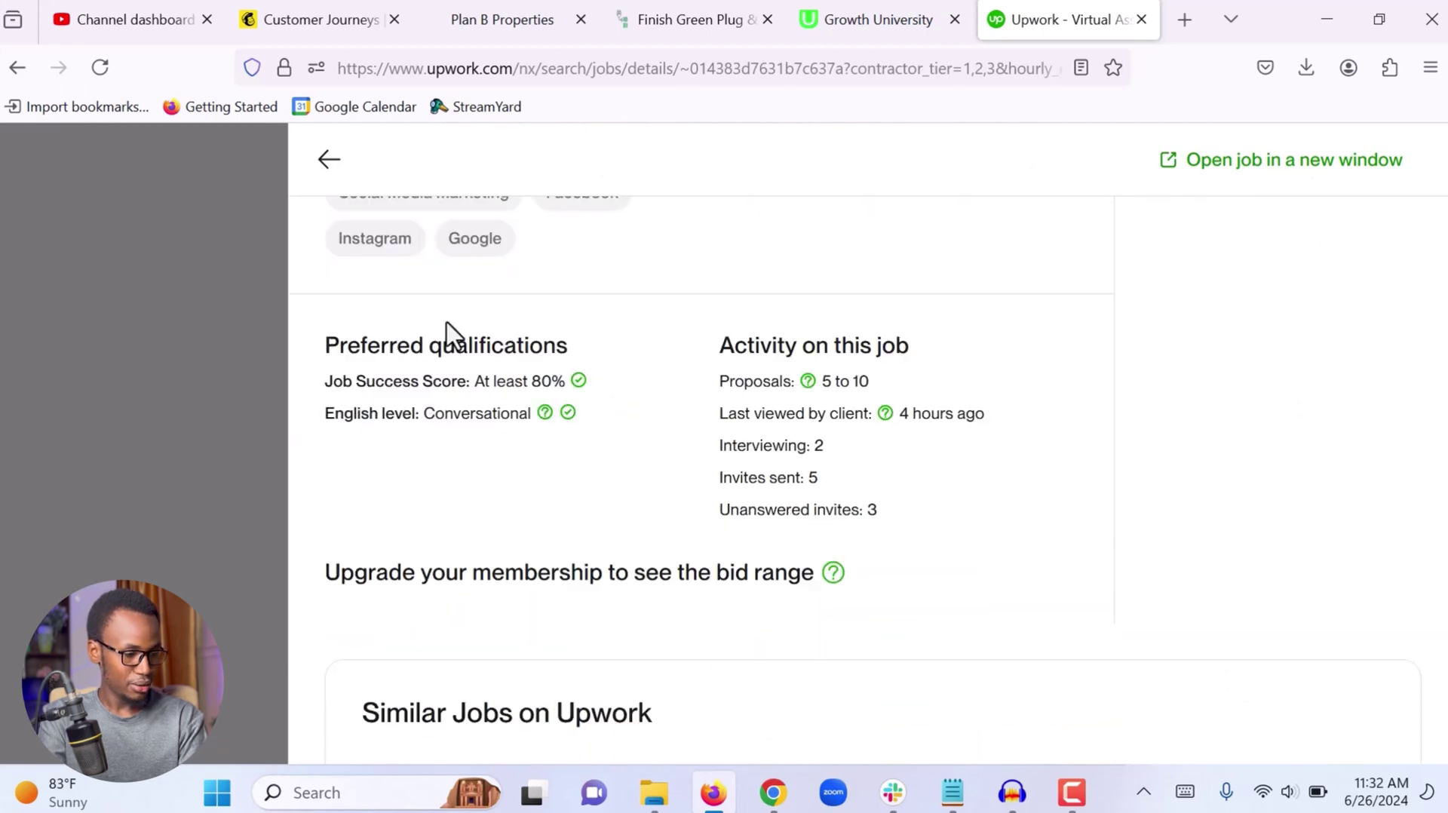
pyautogui.moveTo(324, 342); pyautogui.dragTo(551, 360)
pyautogui.click(324, 381)
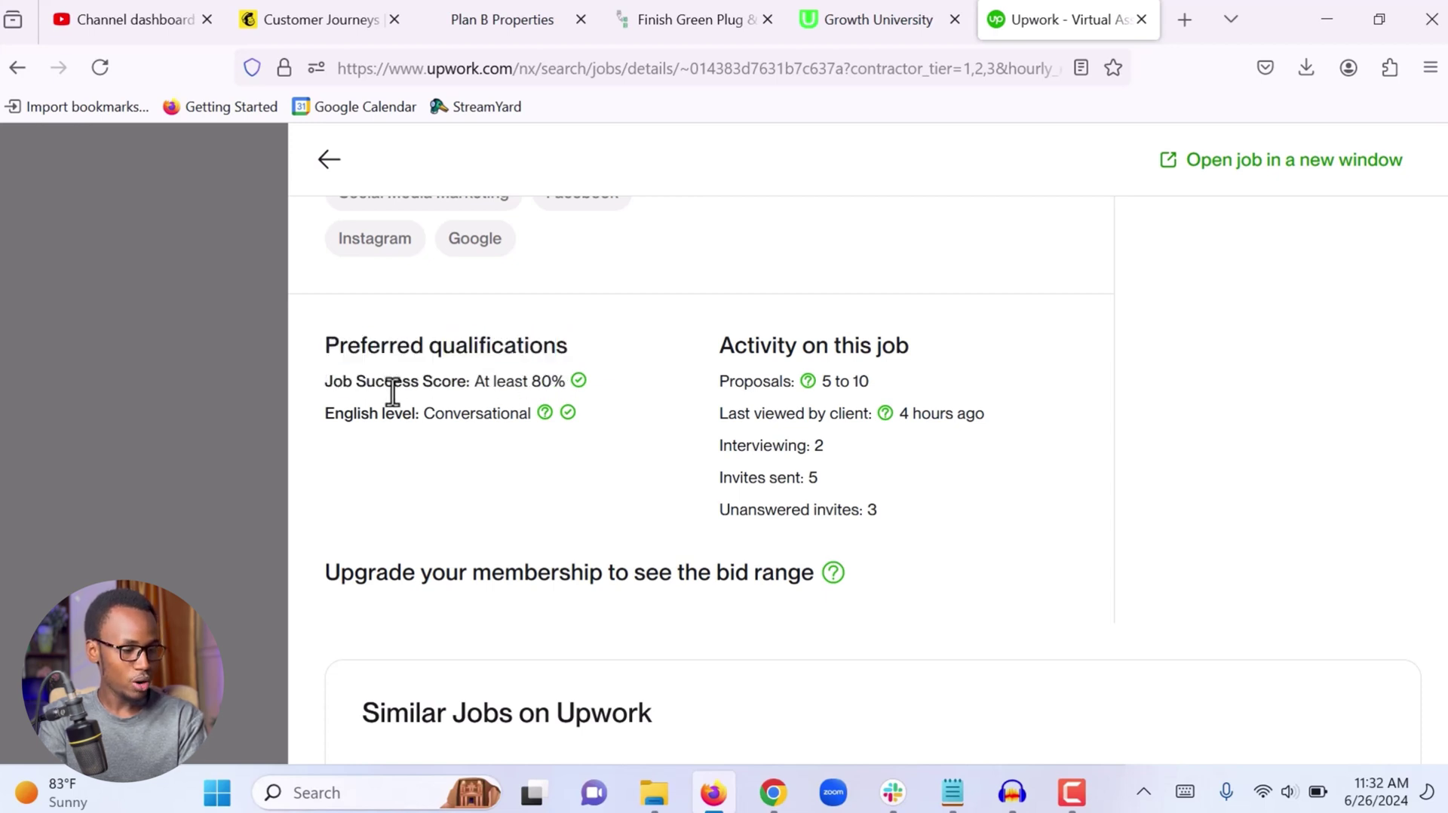
pyautogui.moveTo(530, 381); pyautogui.dragTo(562, 390)
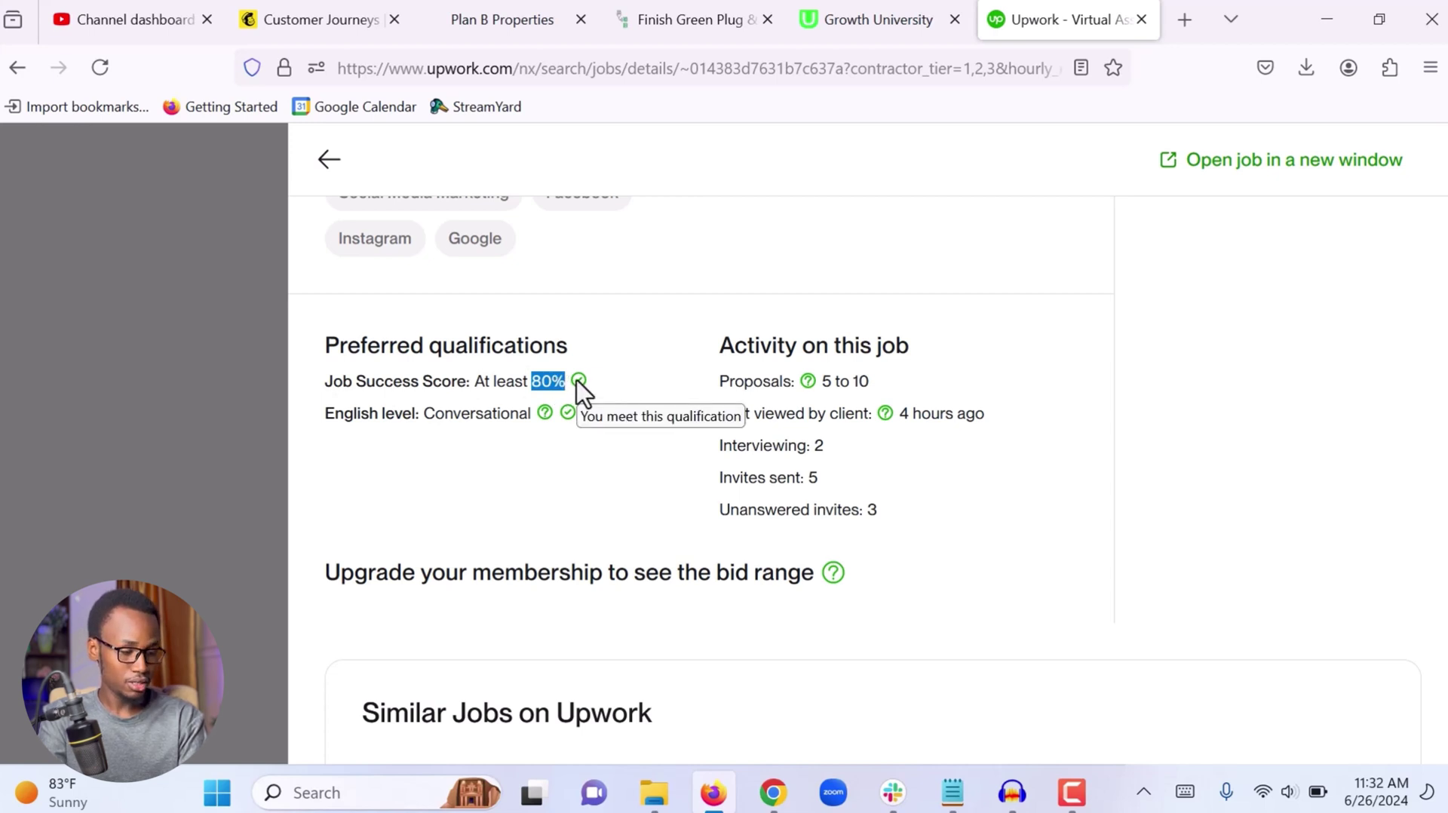
pyautogui.click(617, 391)
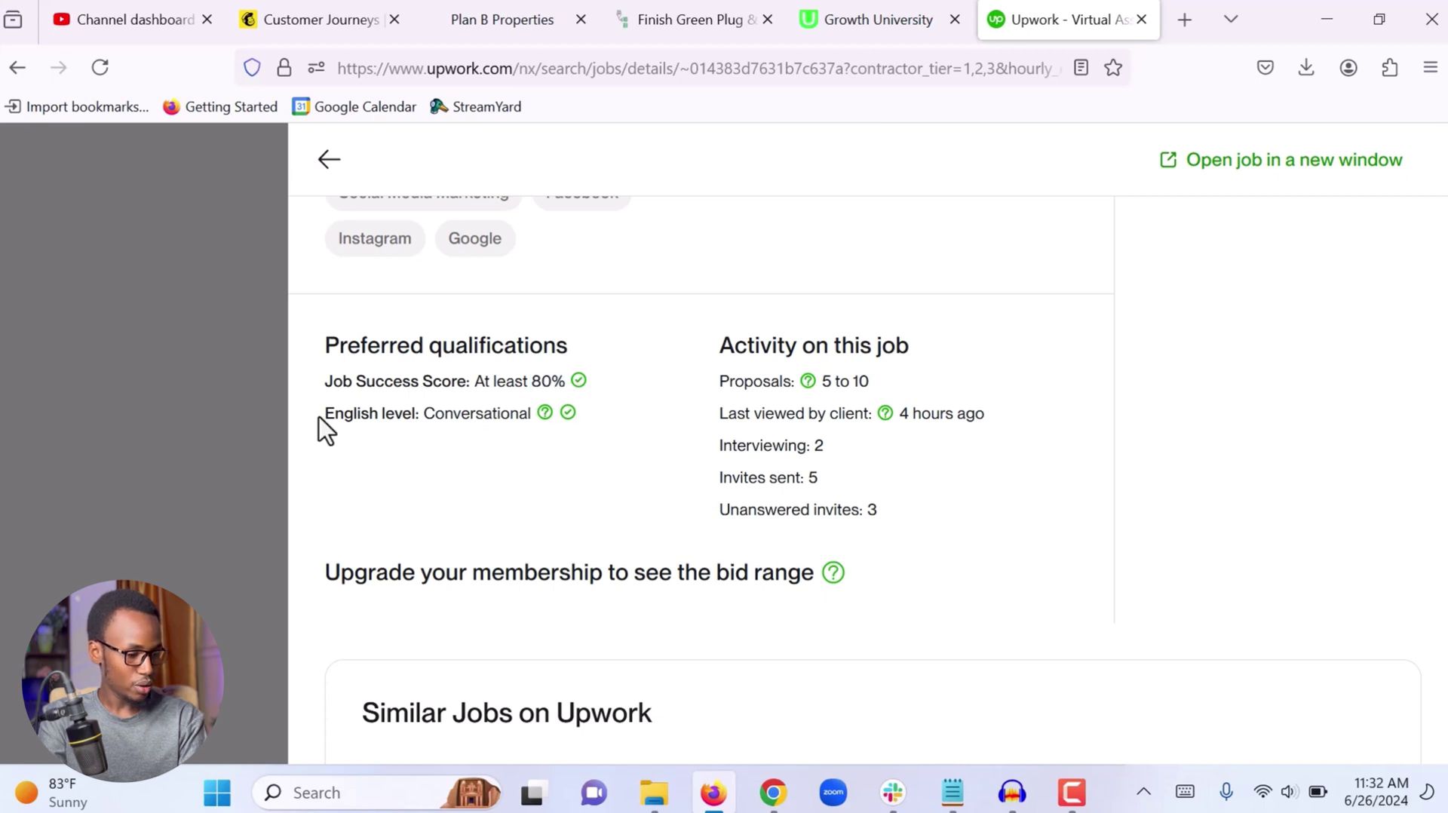
pyautogui.moveTo(319, 418); pyautogui.dragTo(446, 423)
pyautogui.doubleClick(445, 420)
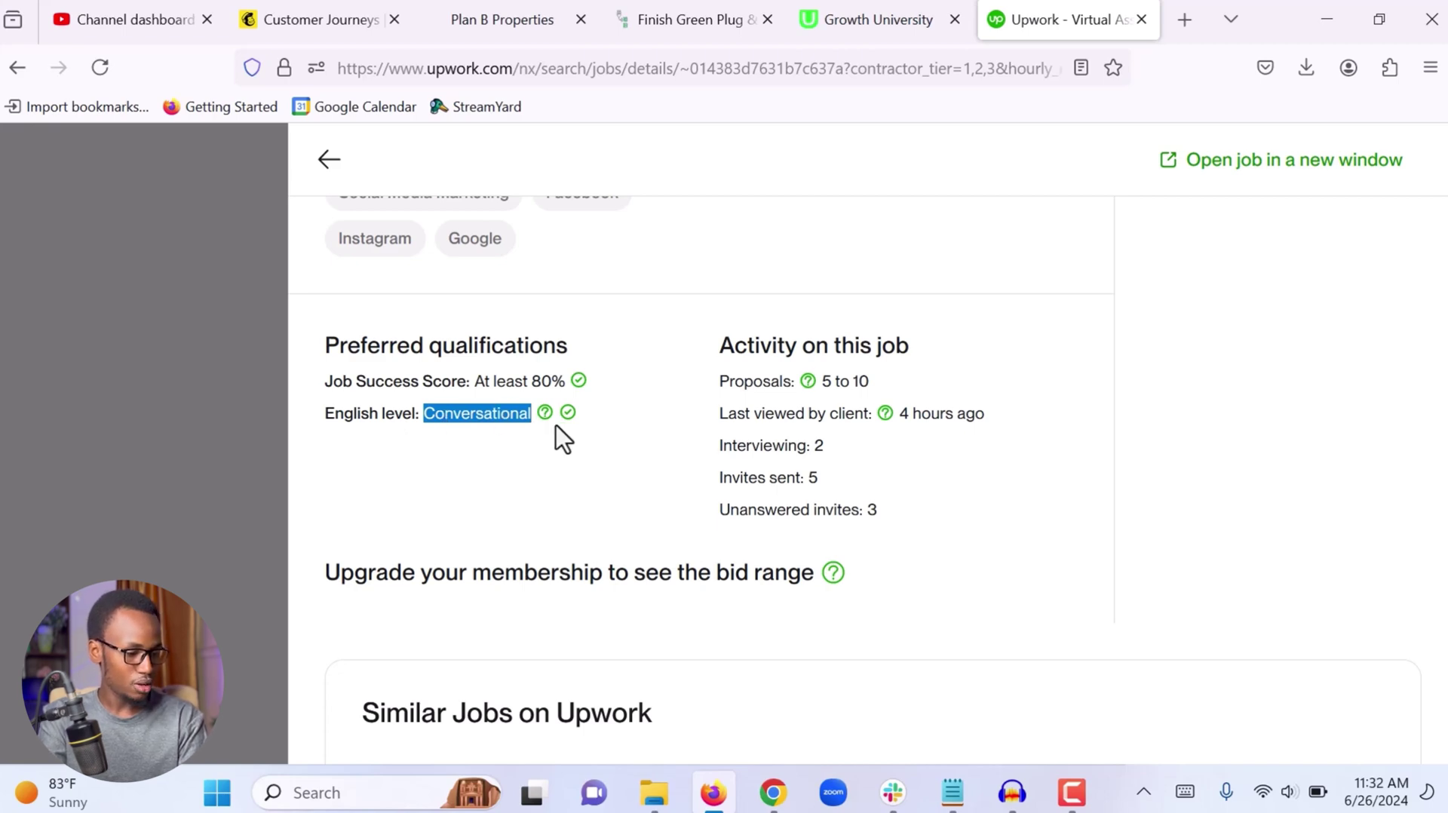
# Review the job description, then start a proposal with Apply Now
pyautogui.scroll(15, 556, 425)
pyautogui.scroll(7, 556, 425)
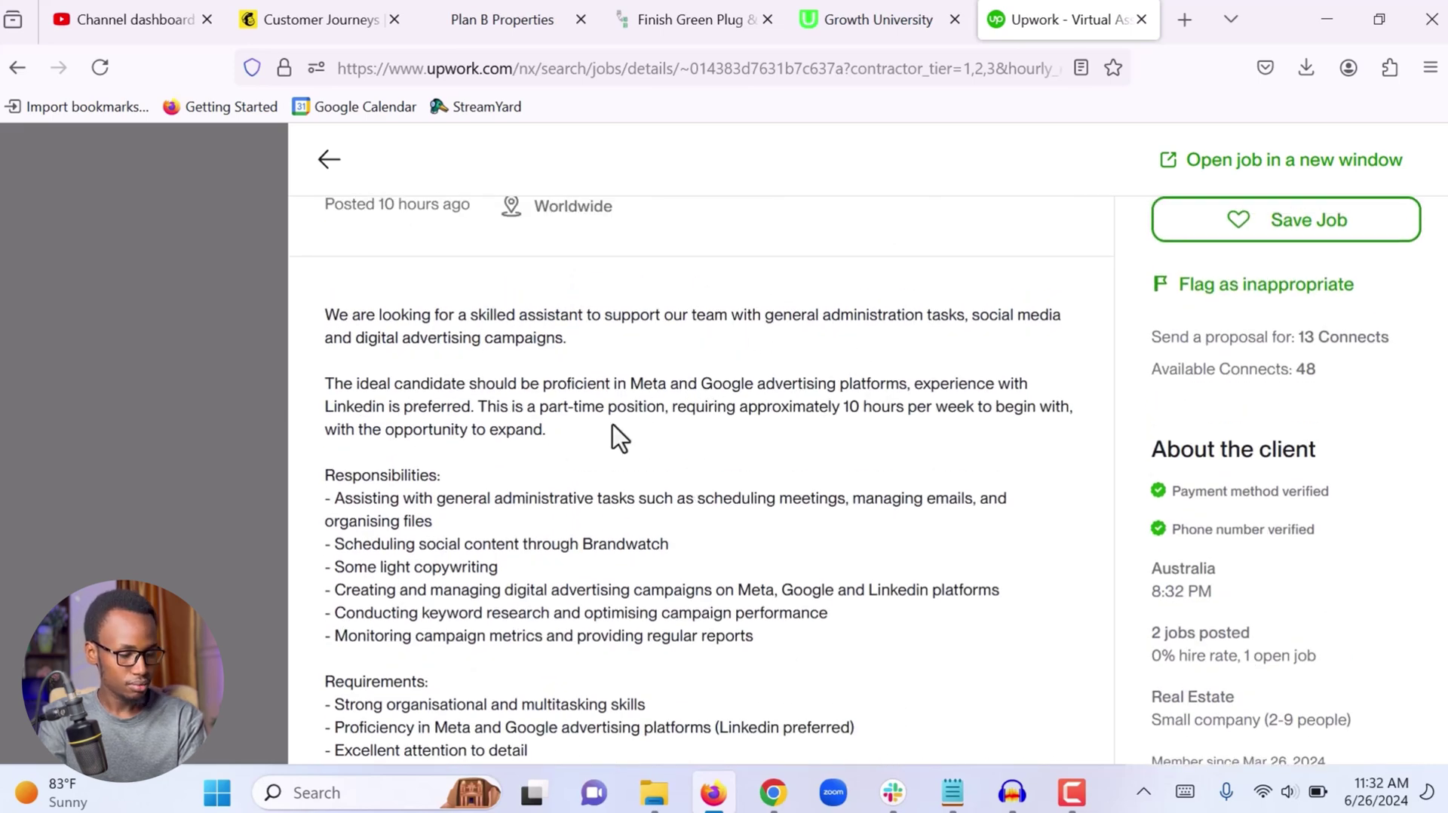
pyautogui.scroll(-3, 513, 422)
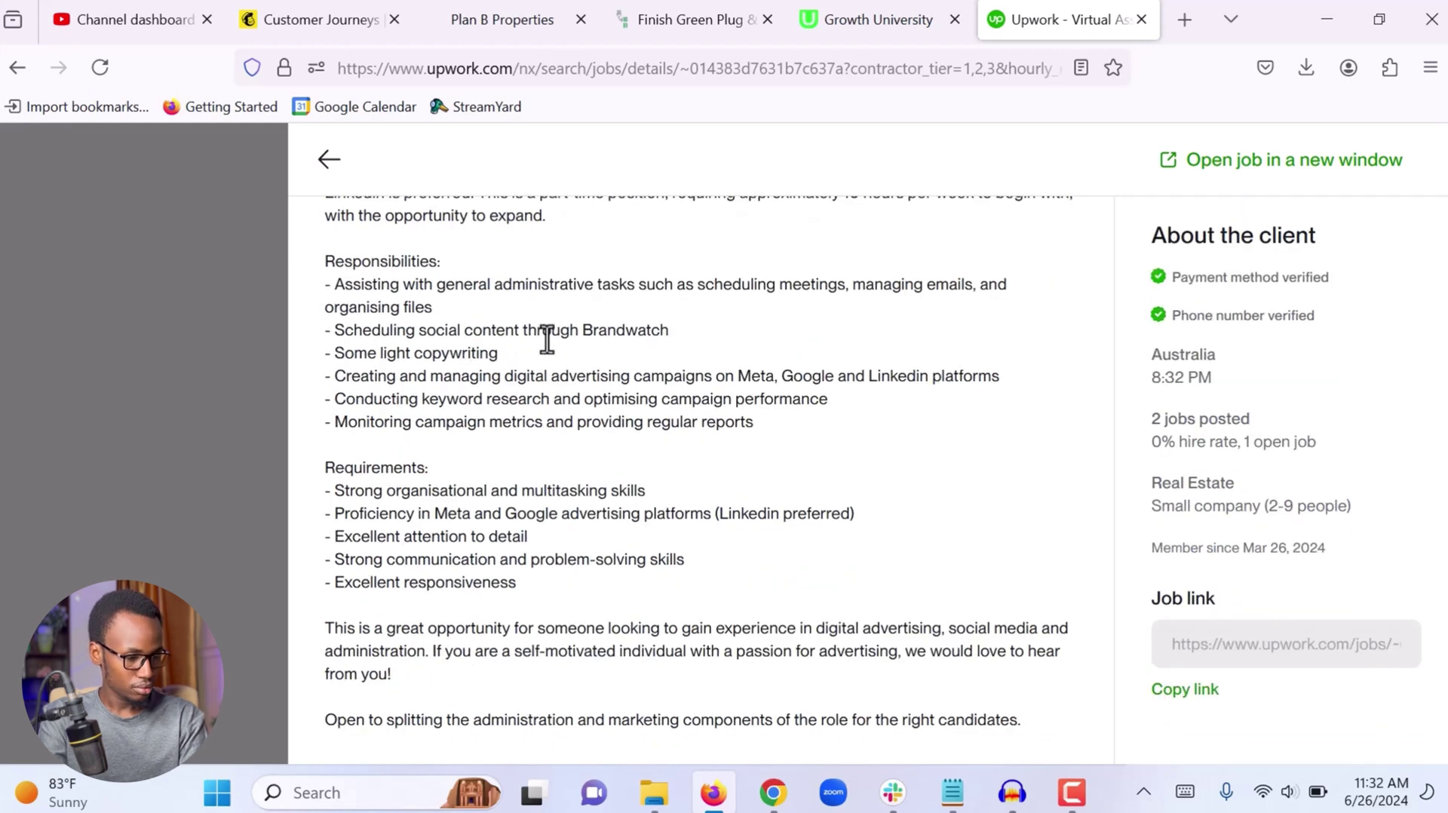
pyautogui.scroll(-1, 388, 452)
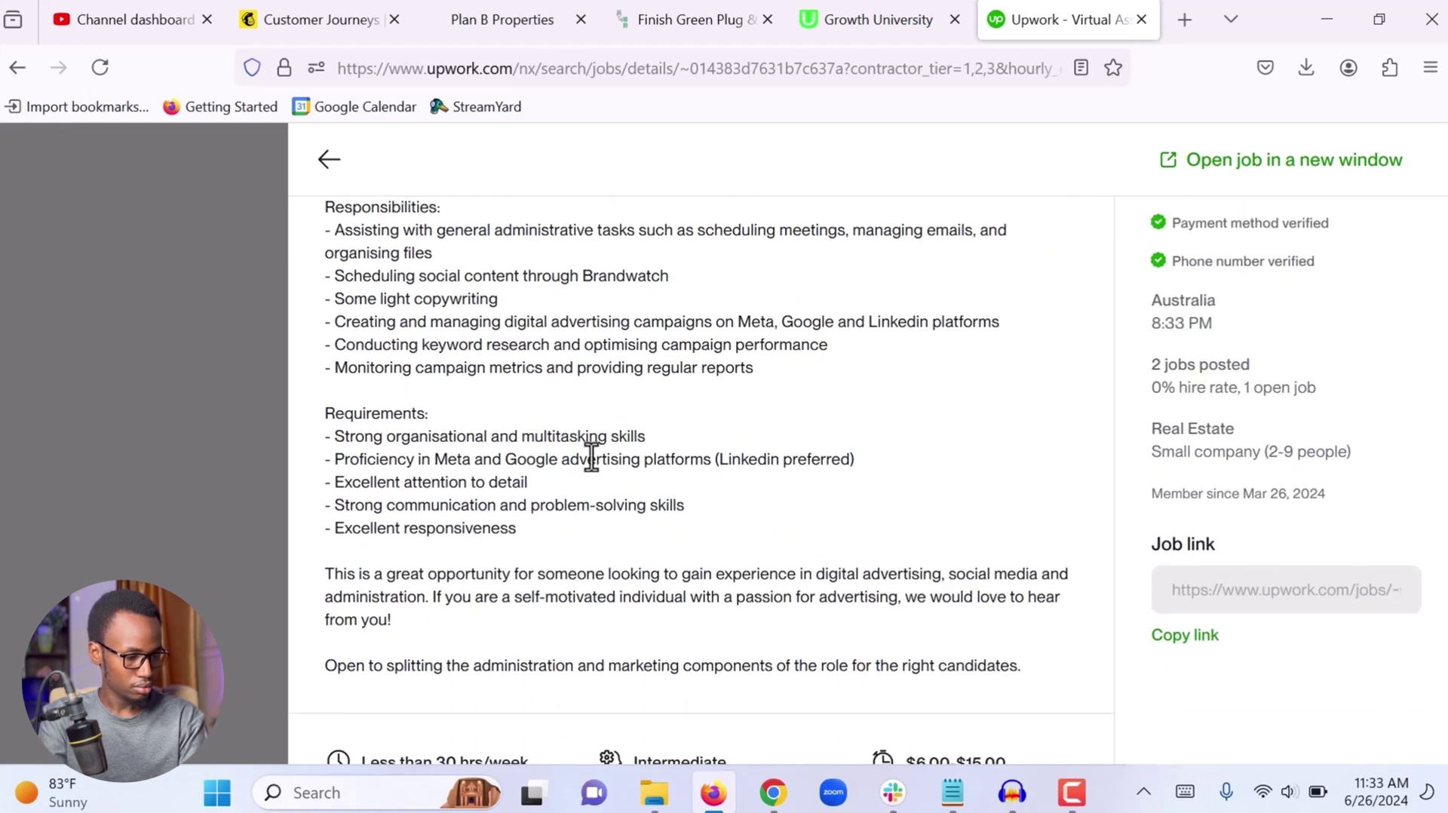
pyautogui.scroll(-1, 497, 483)
pyautogui.scroll(-1, 461, 518)
pyautogui.scroll(-1, 518, 562)
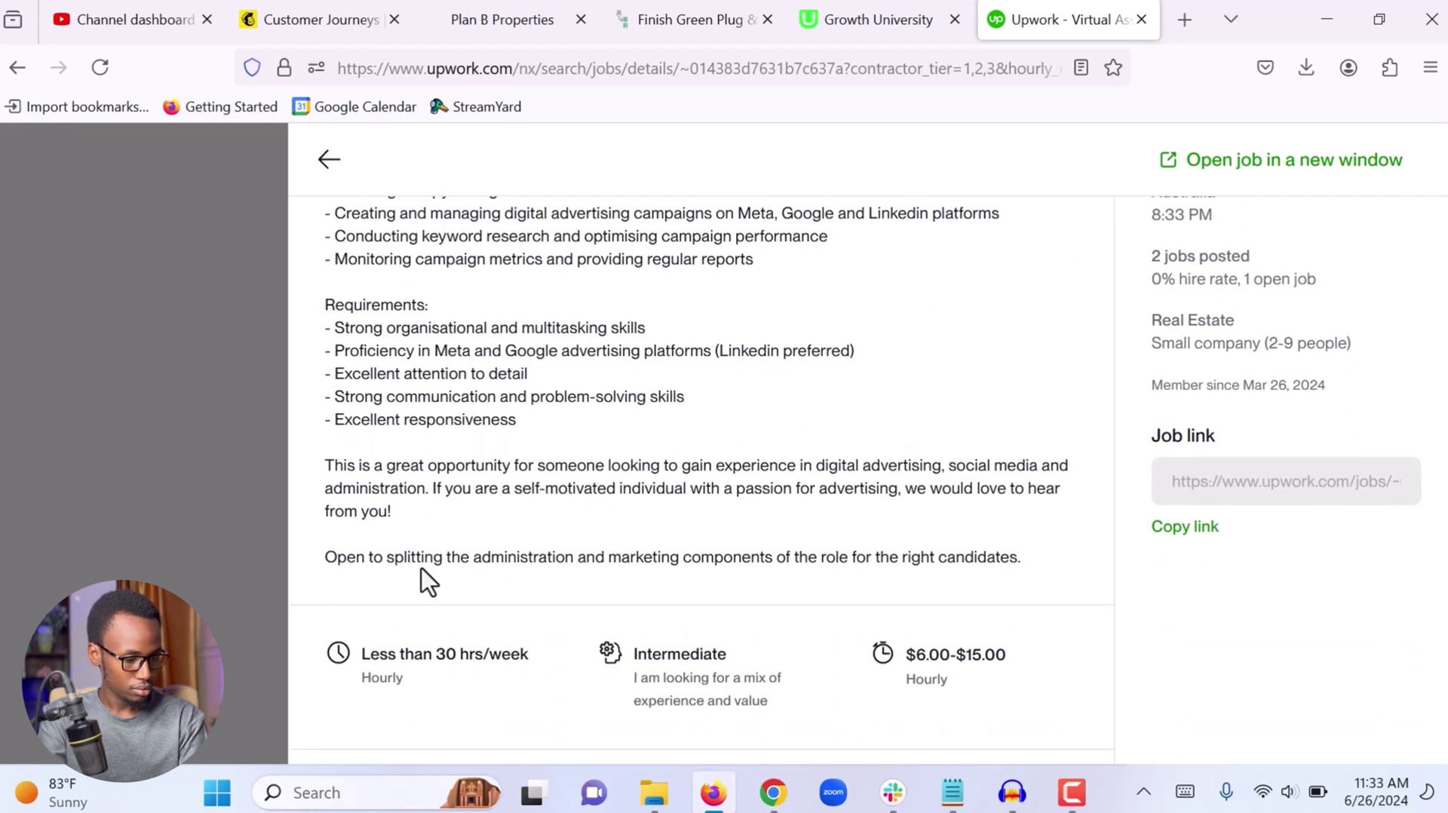
pyautogui.scroll(-5, 588, 588)
pyautogui.scroll(12, 543, 635)
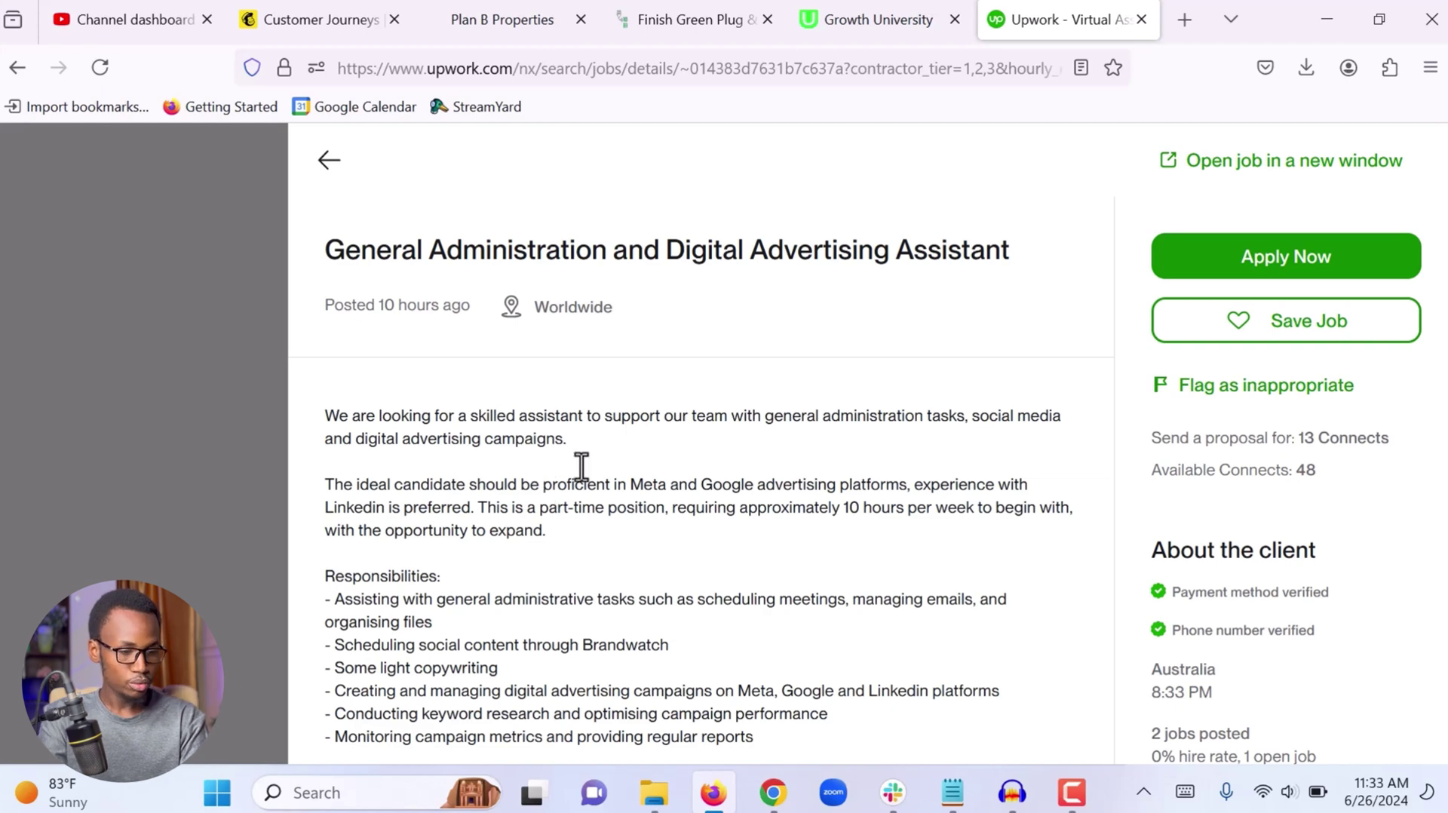
pyautogui.click(1274, 272)
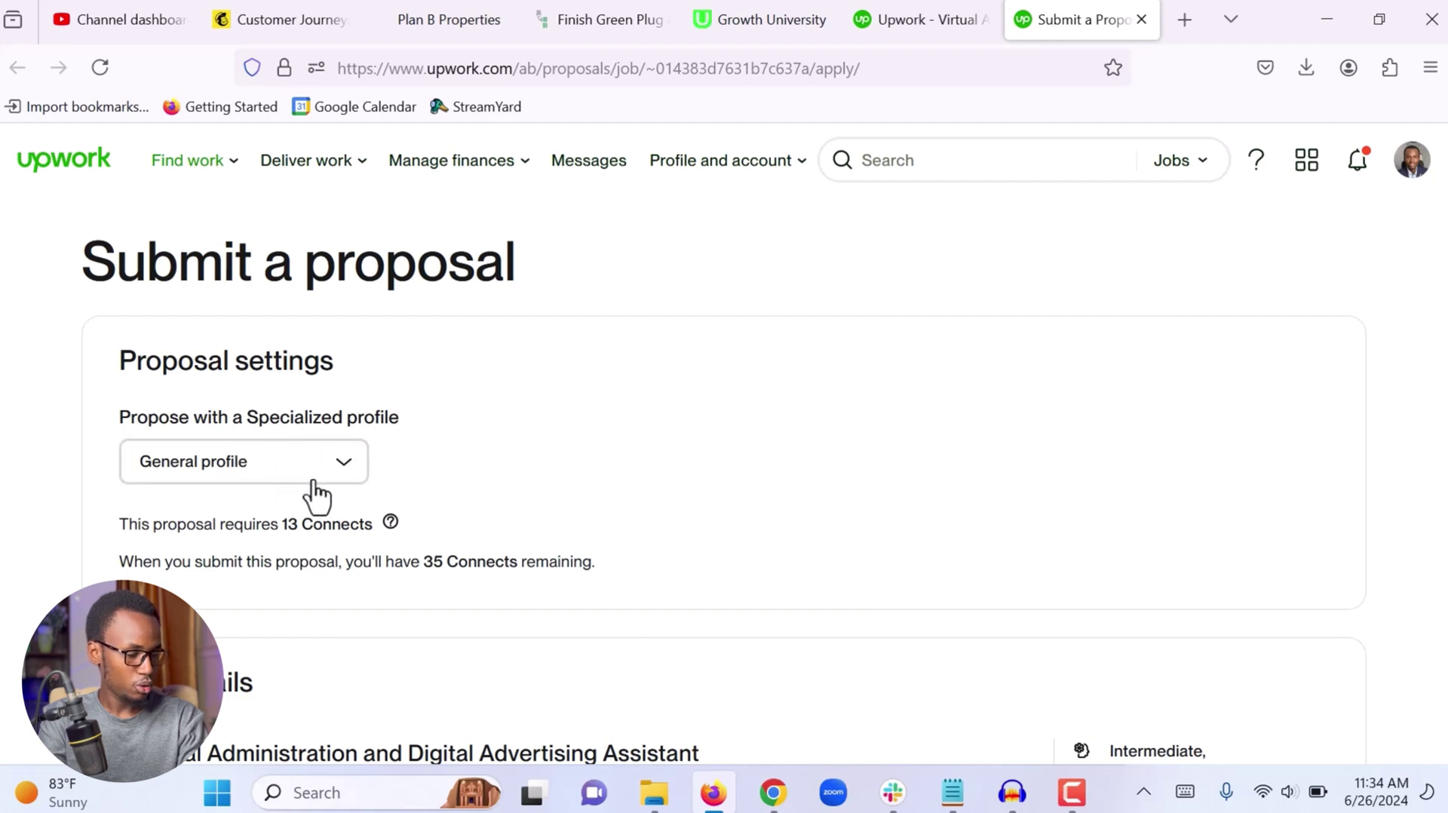
# Propose with the General Virtual Assistance profile and note the 13-Connects cost
pyautogui.click(361, 461)
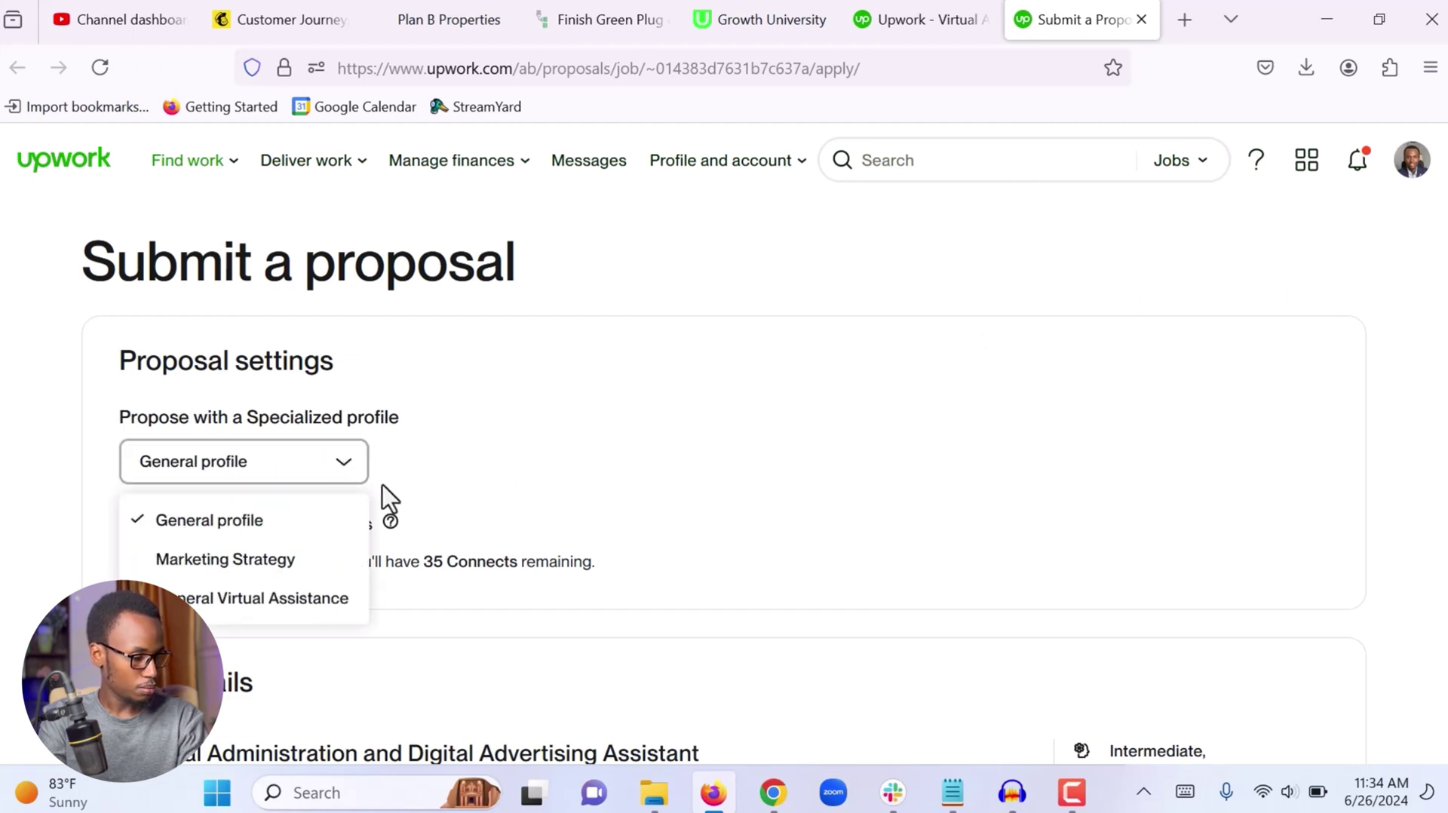
pyautogui.click(205, 604)
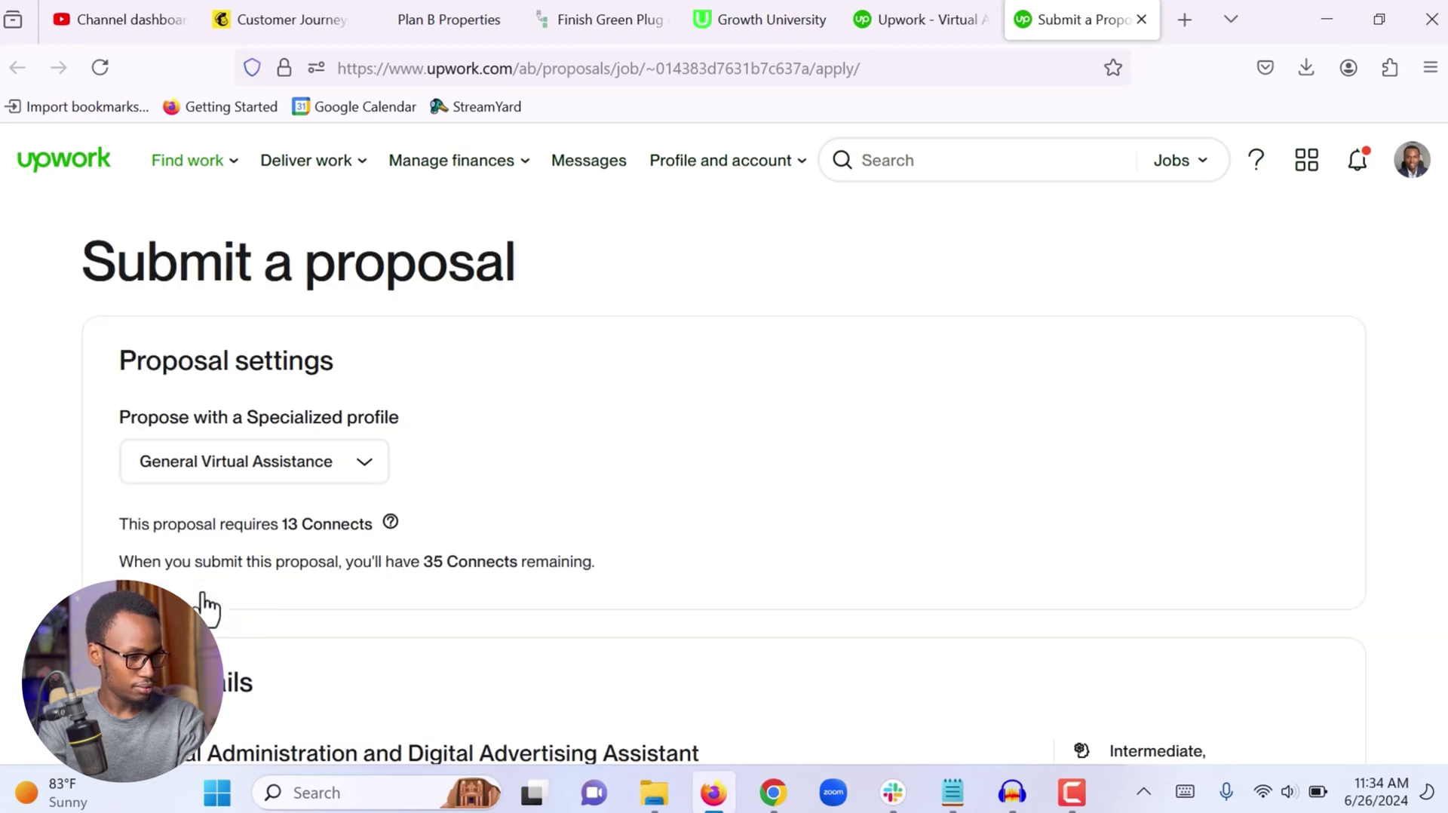
pyautogui.scroll(-1, 607, 459)
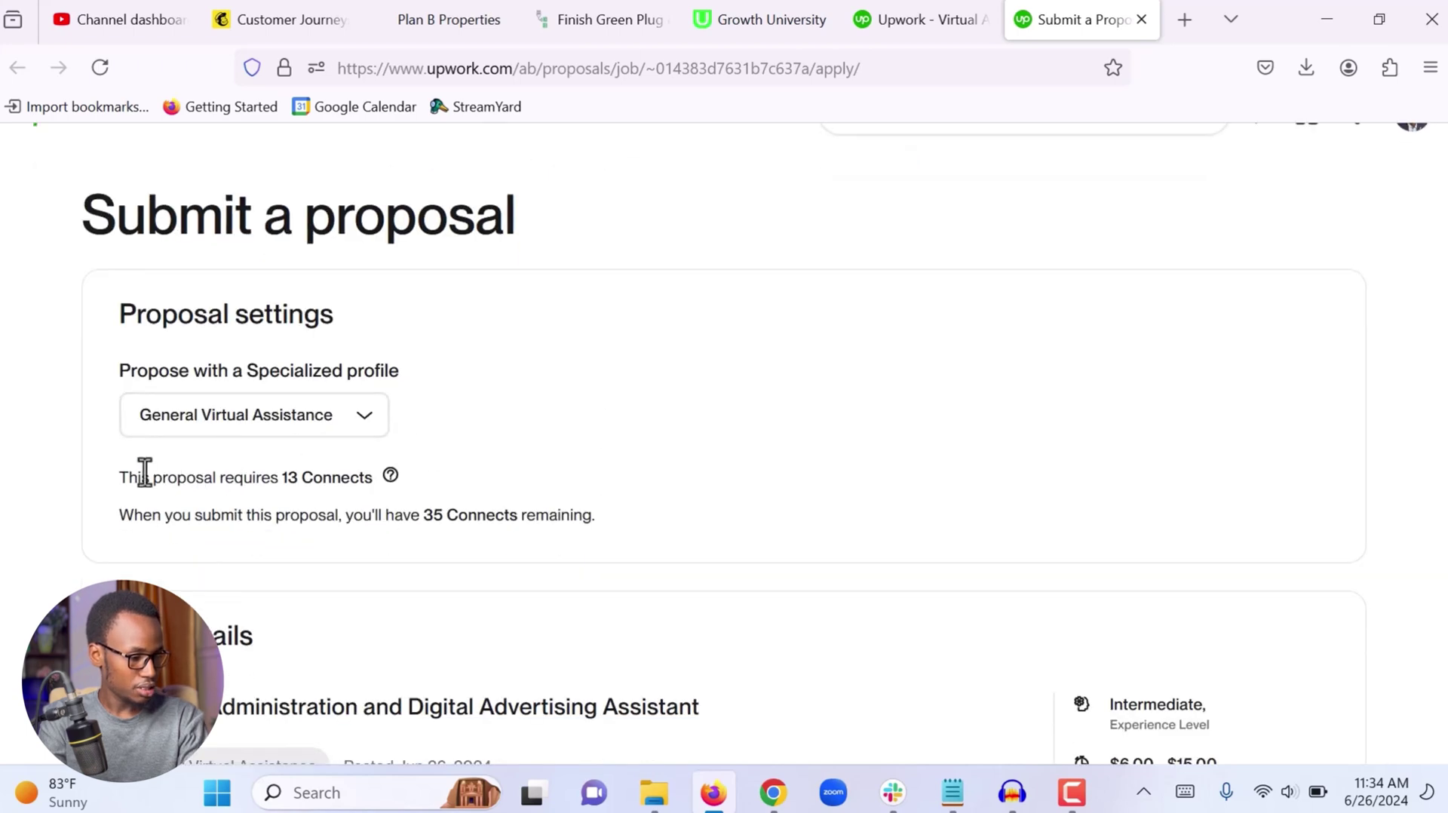
pyautogui.moveTo(286, 480); pyautogui.dragTo(367, 486)
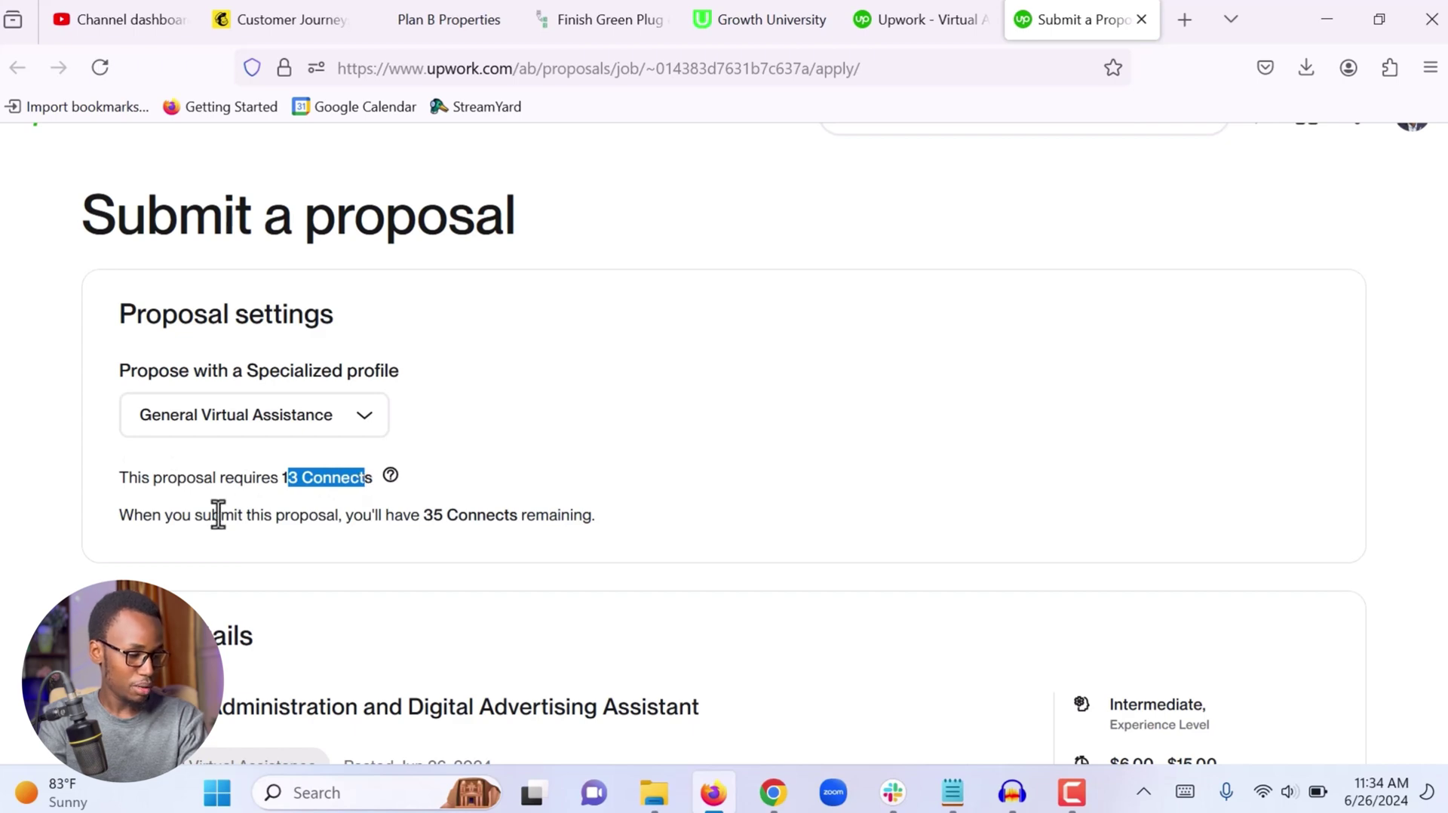
pyautogui.moveTo(419, 520); pyautogui.dragTo(476, 532)
pyautogui.click(476, 533)
# Expand the full job description and scroll down to the hourly rate terms
pyautogui.scroll(-3, 476, 532)
pyautogui.scroll(-3, 477, 532)
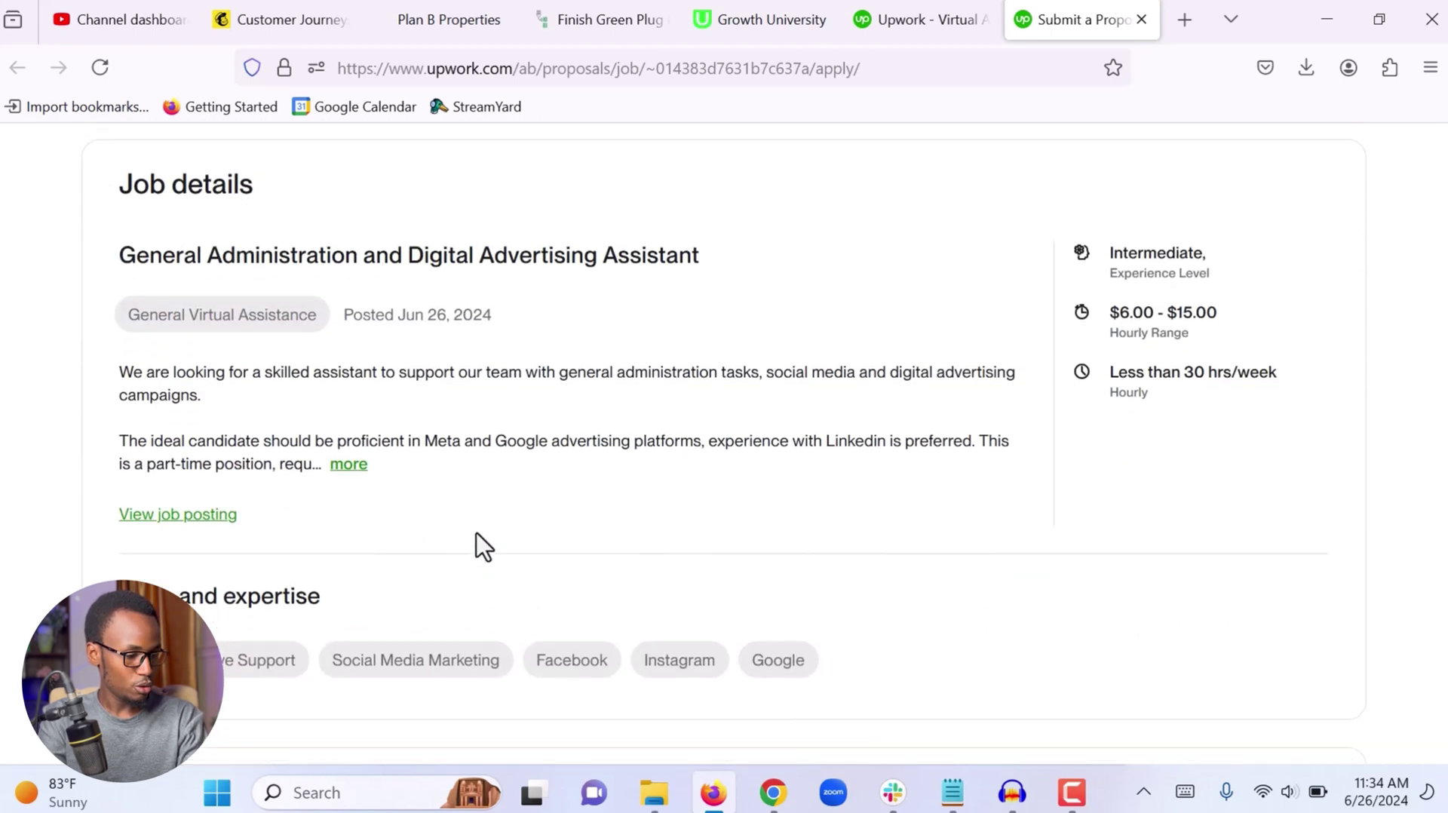
pyautogui.click(347, 465)
pyautogui.scroll(-3, 573, 497)
pyautogui.scroll(-5, 573, 497)
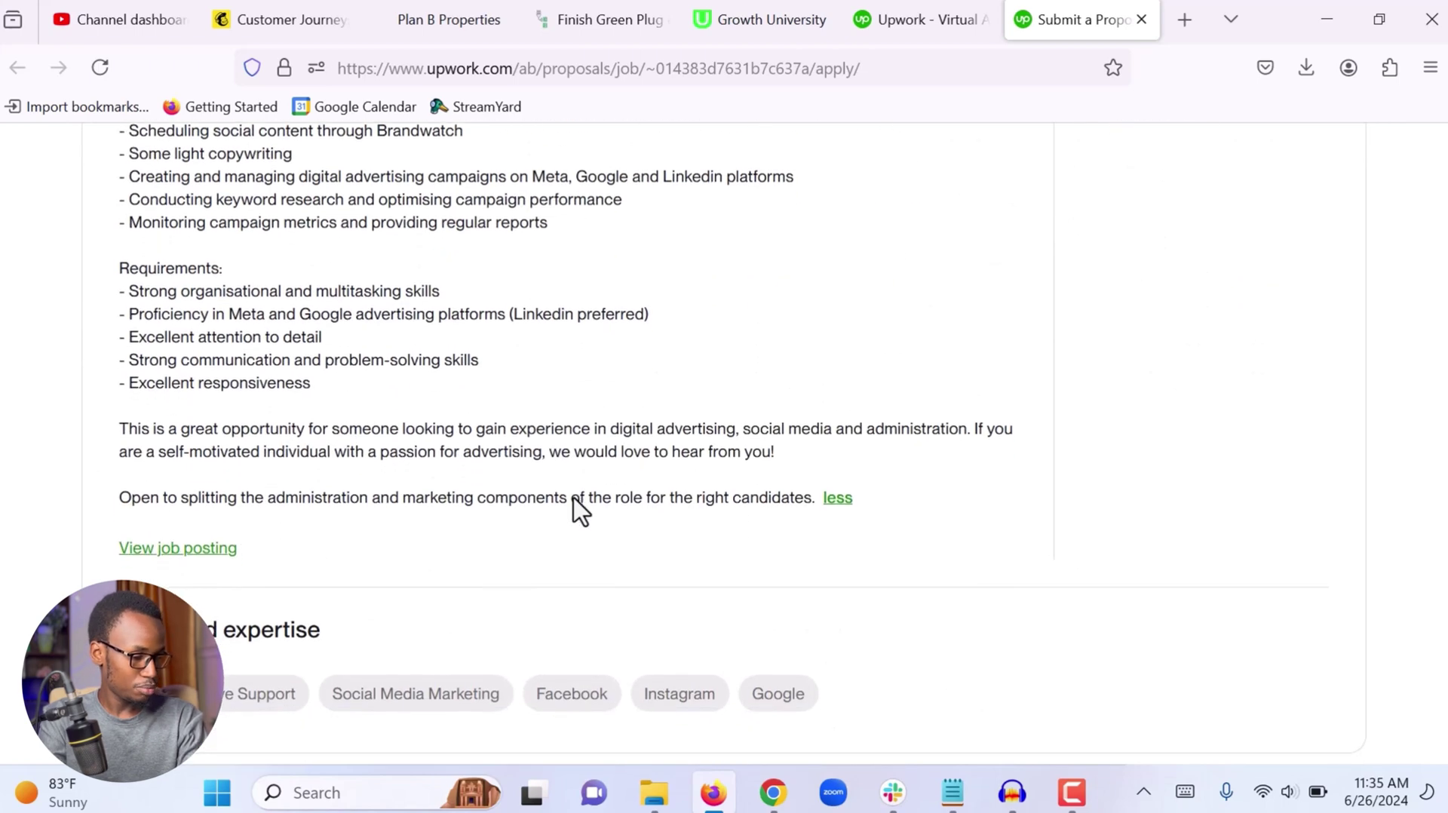
pyautogui.scroll(-8, 396, 533)
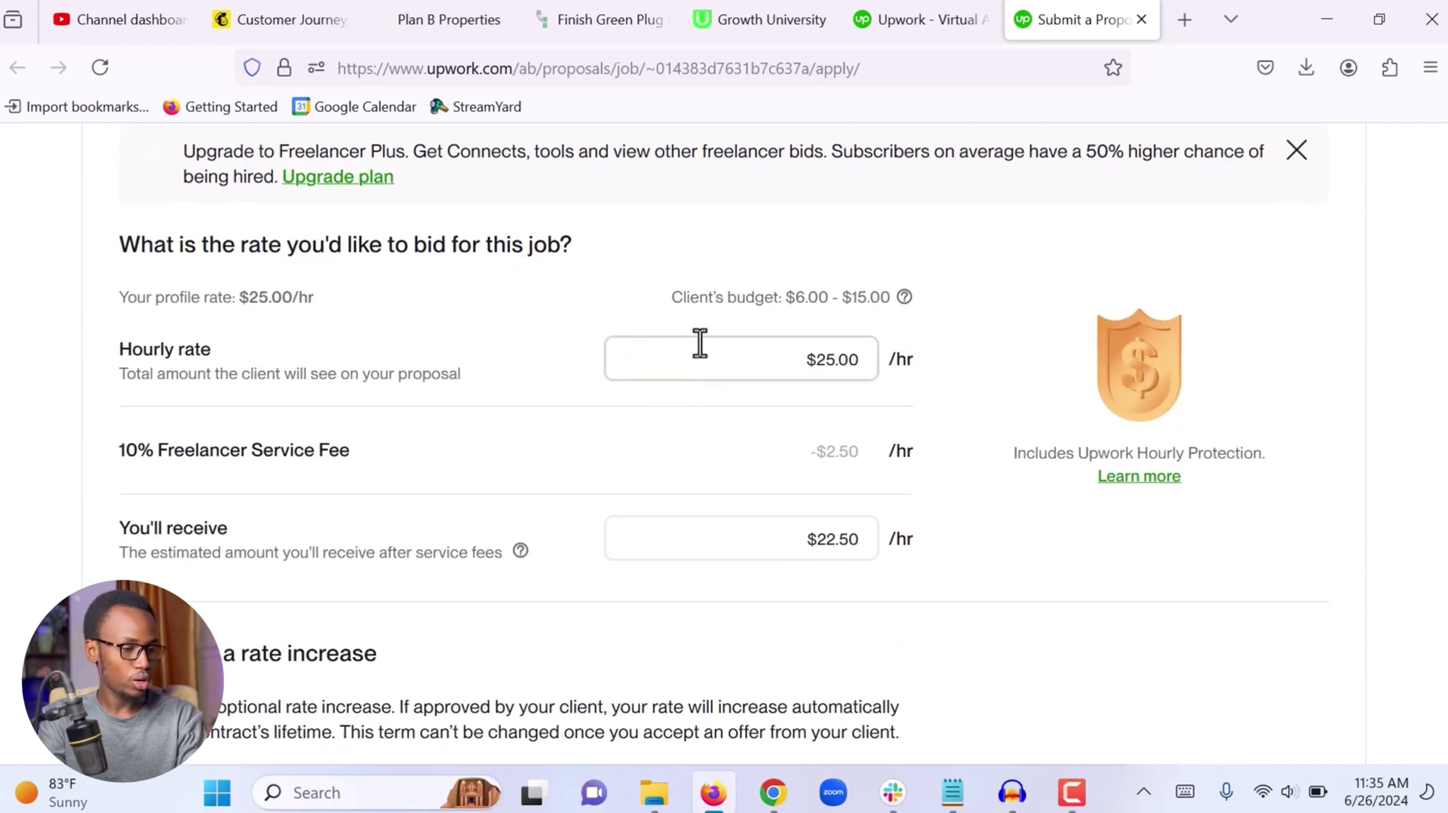
# Bid $15/hr (netting $13.50/hr) and set the rate-increase frequency to Never
pyautogui.click(764, 356)
pyautogui.write('15')
pyautogui.click(1009, 353)
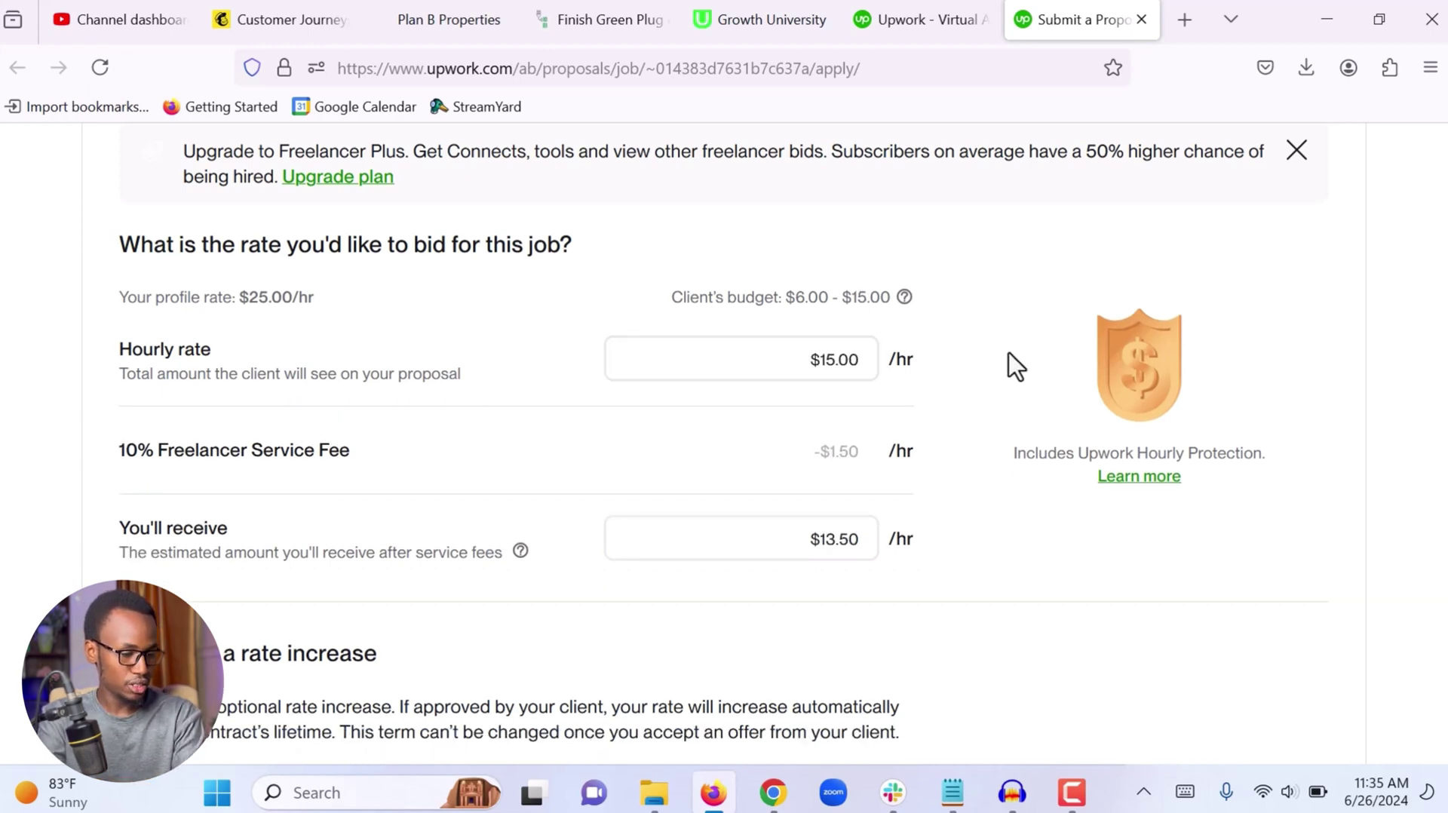
pyautogui.scroll(-5, 943, 377)
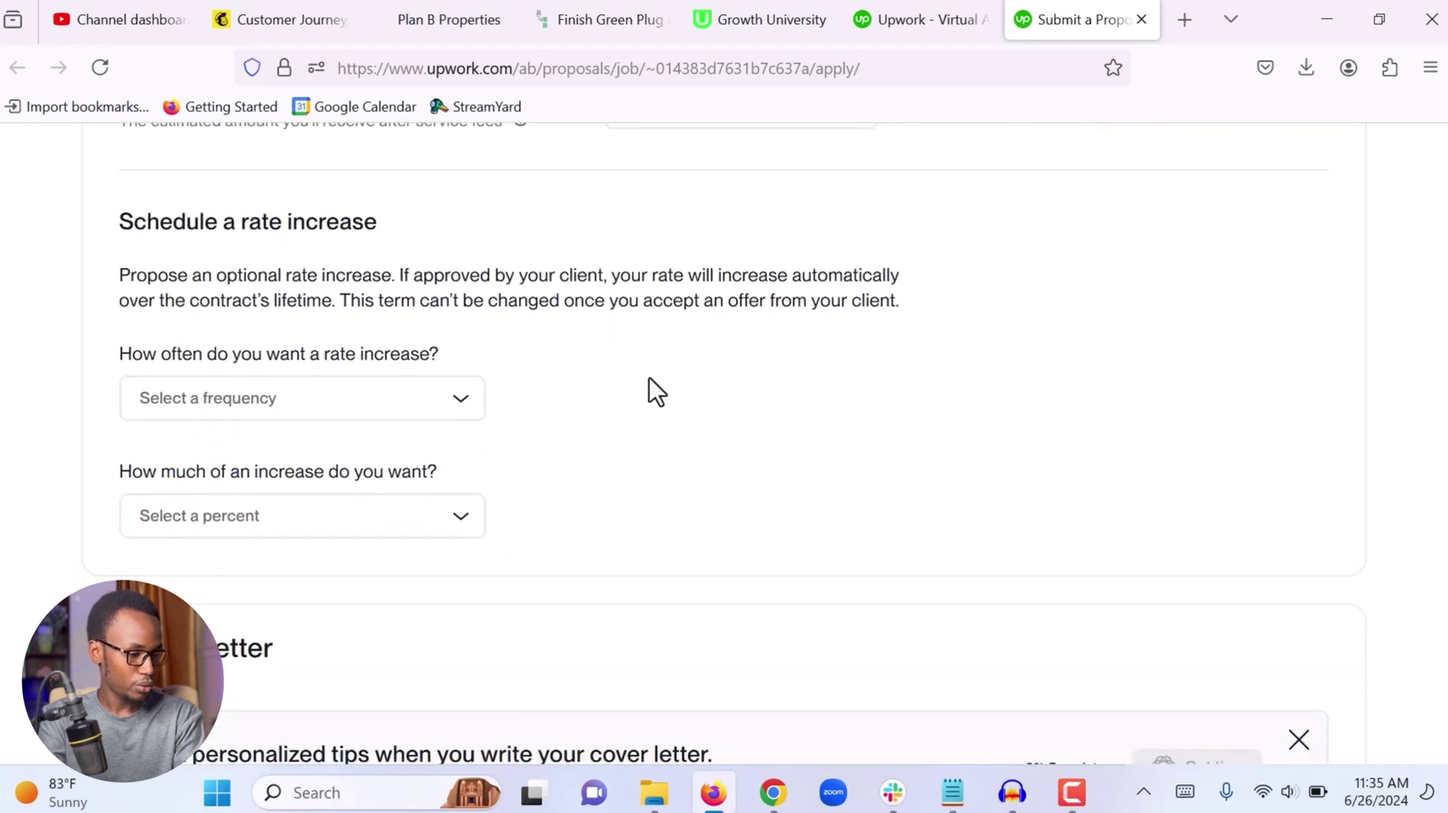
pyautogui.scroll(-1, 490, 387)
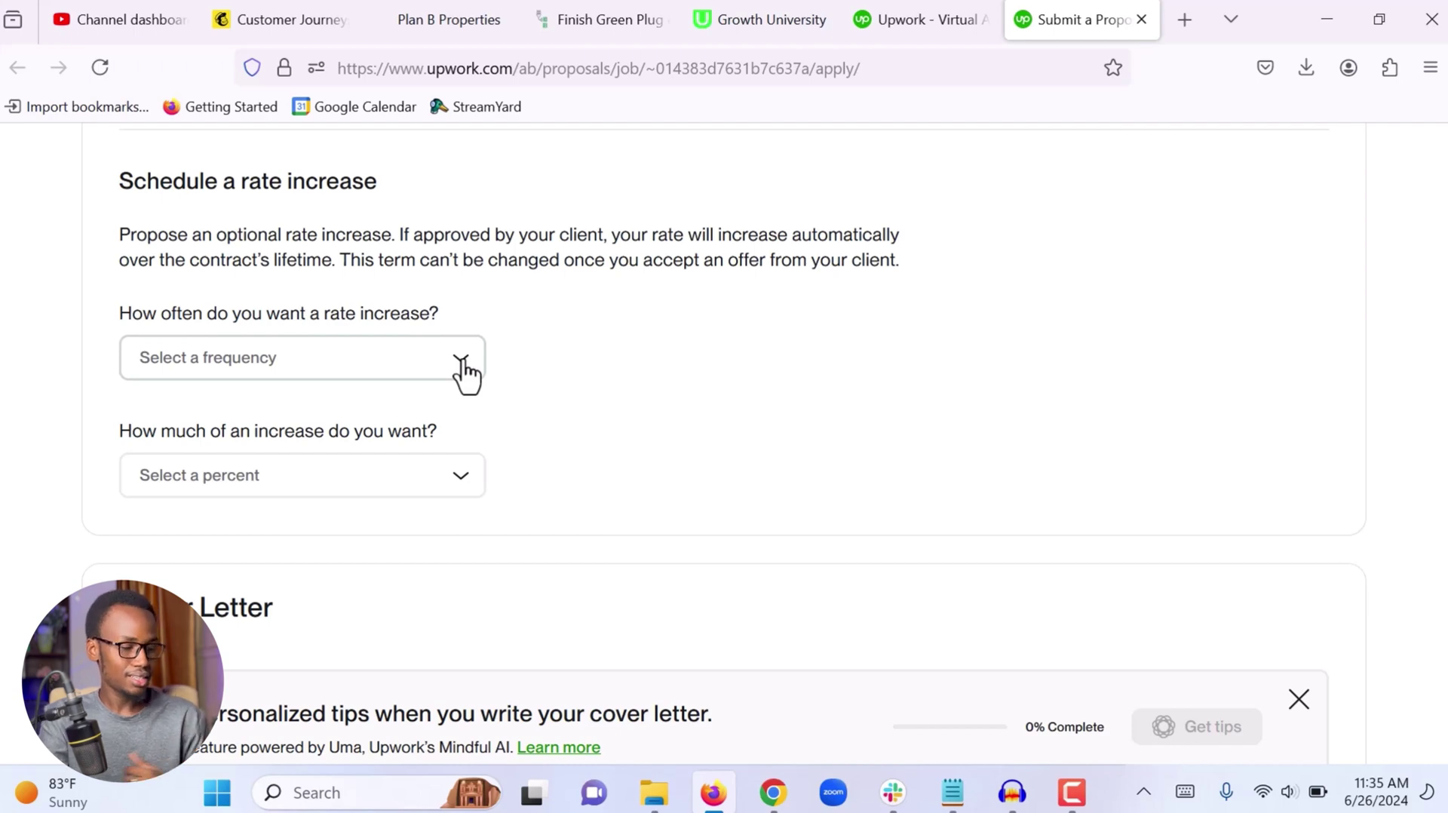
pyautogui.click(466, 369)
pyautogui.click(200, 423)
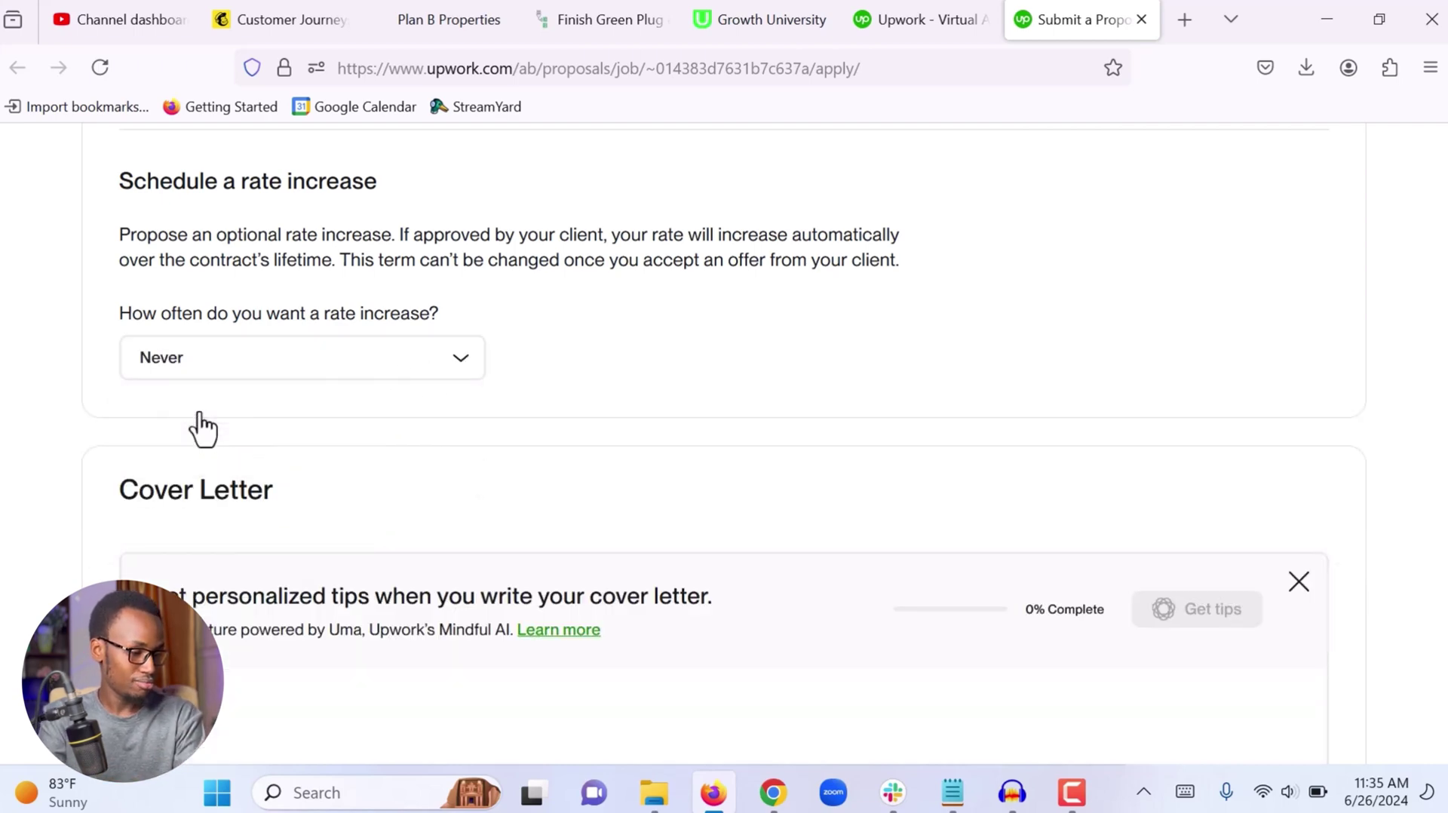
# Start the cover letter with 'Hello,' and interest as an experienced virtual assistant
pyautogui.scroll(-5, 779, 504)
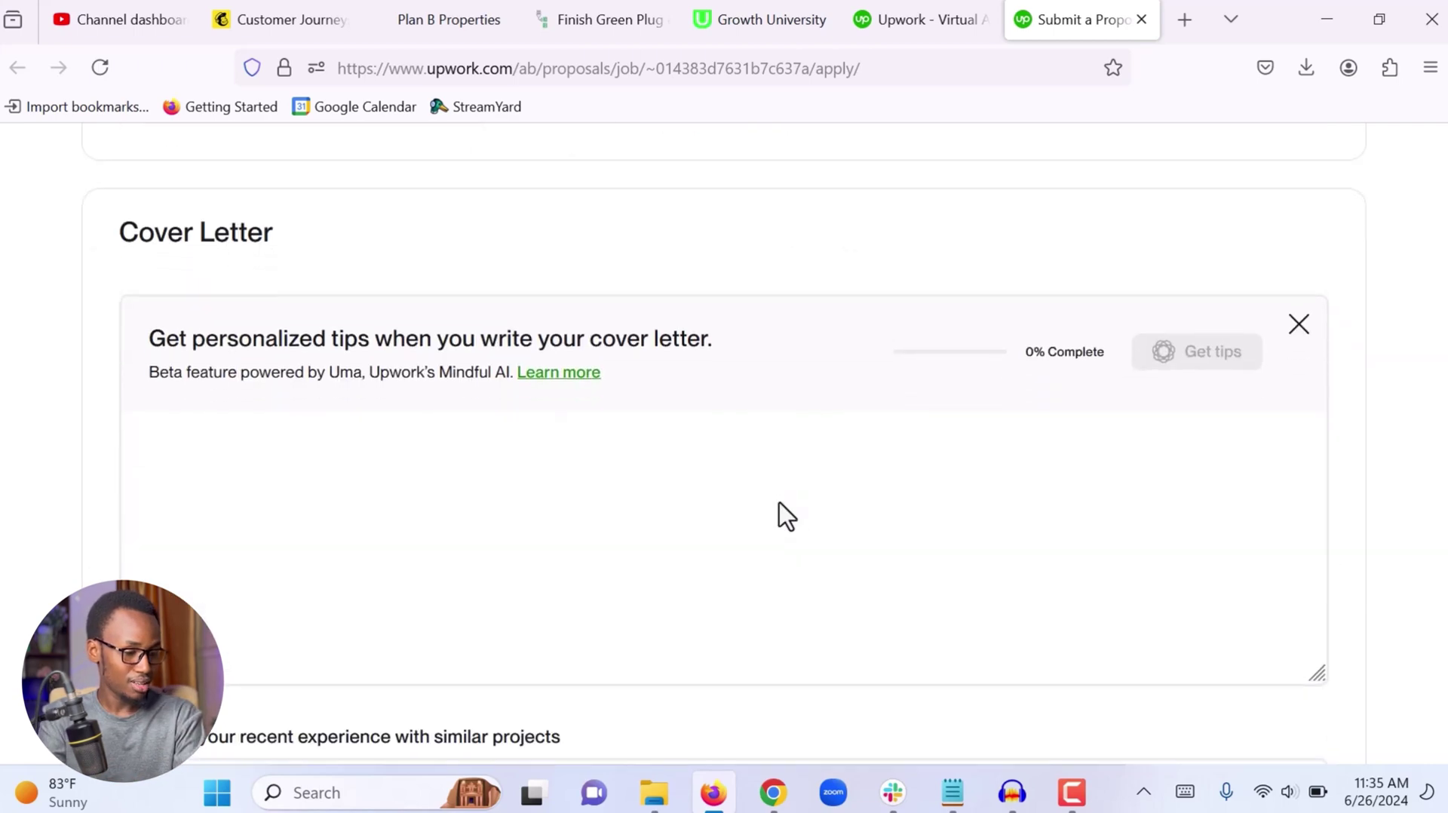
pyautogui.click(468, 403)
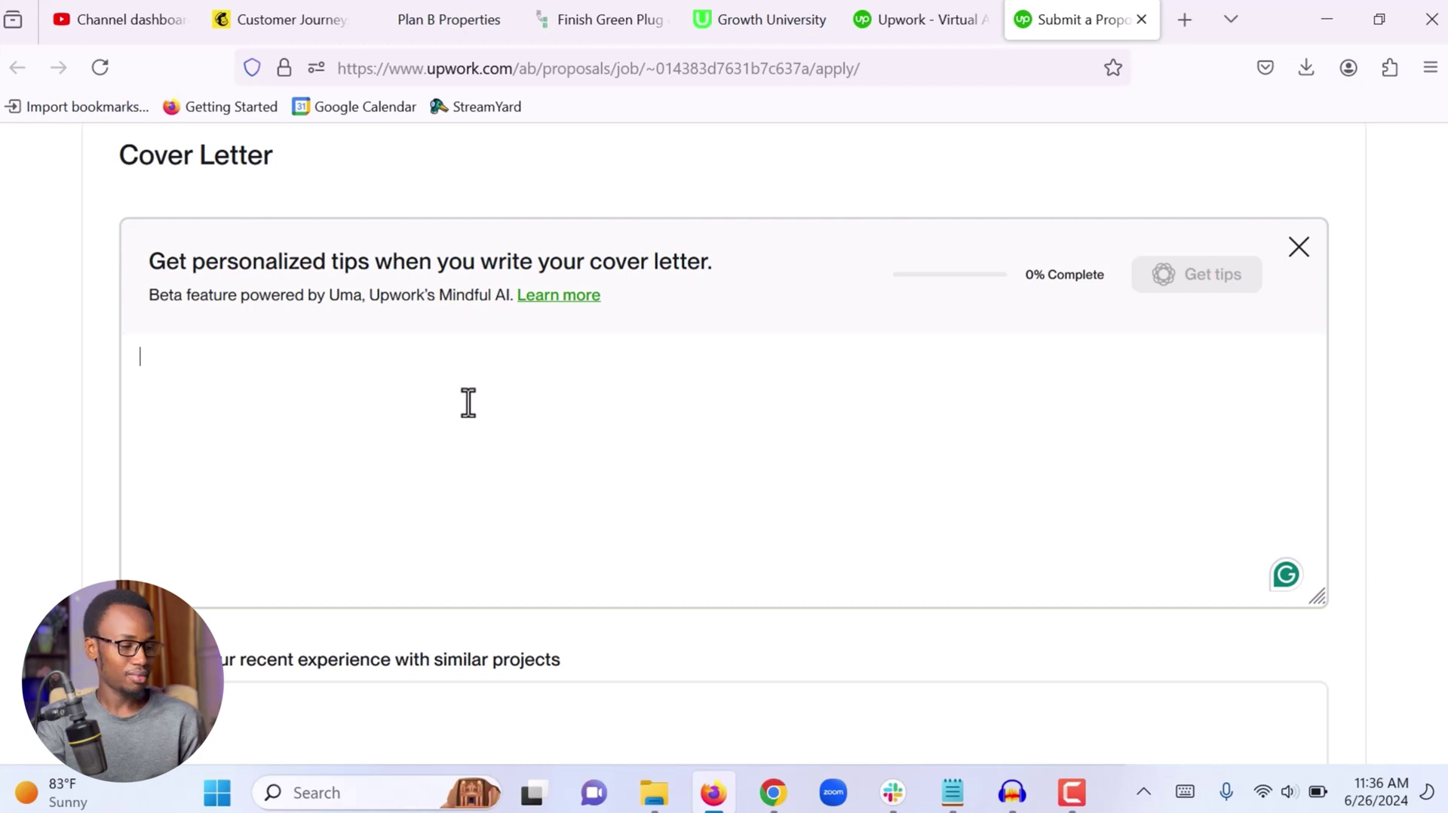
pyautogui.write('Hello,')
pyautogui.press('Return')
pyautogui.press('Return')
pyautogui.write('I have gone through the job description you provided, I understand your requiremet')
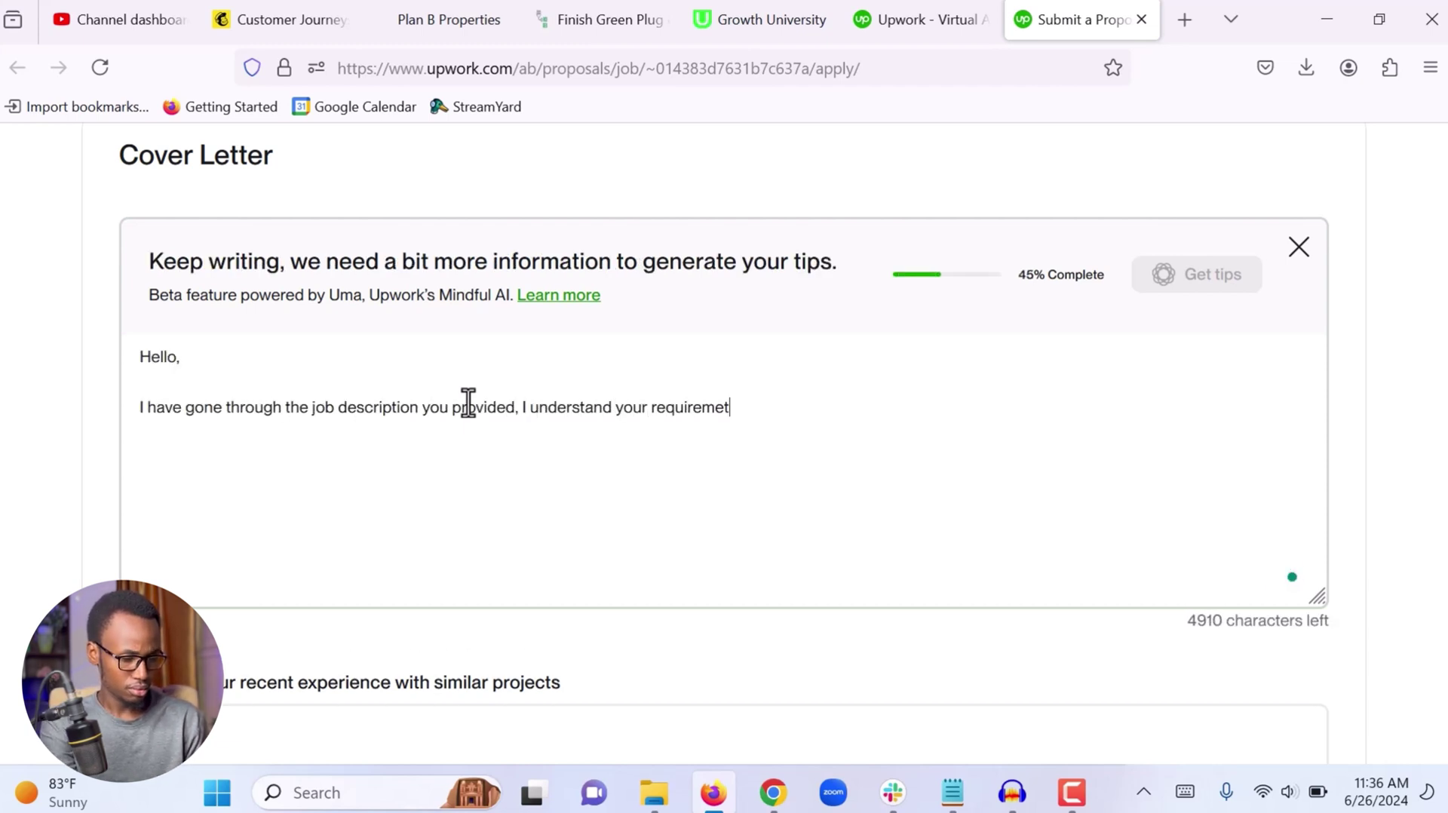
pyautogui.press('BackSpace')
pyautogui.write('nts and I am interested in taking ')
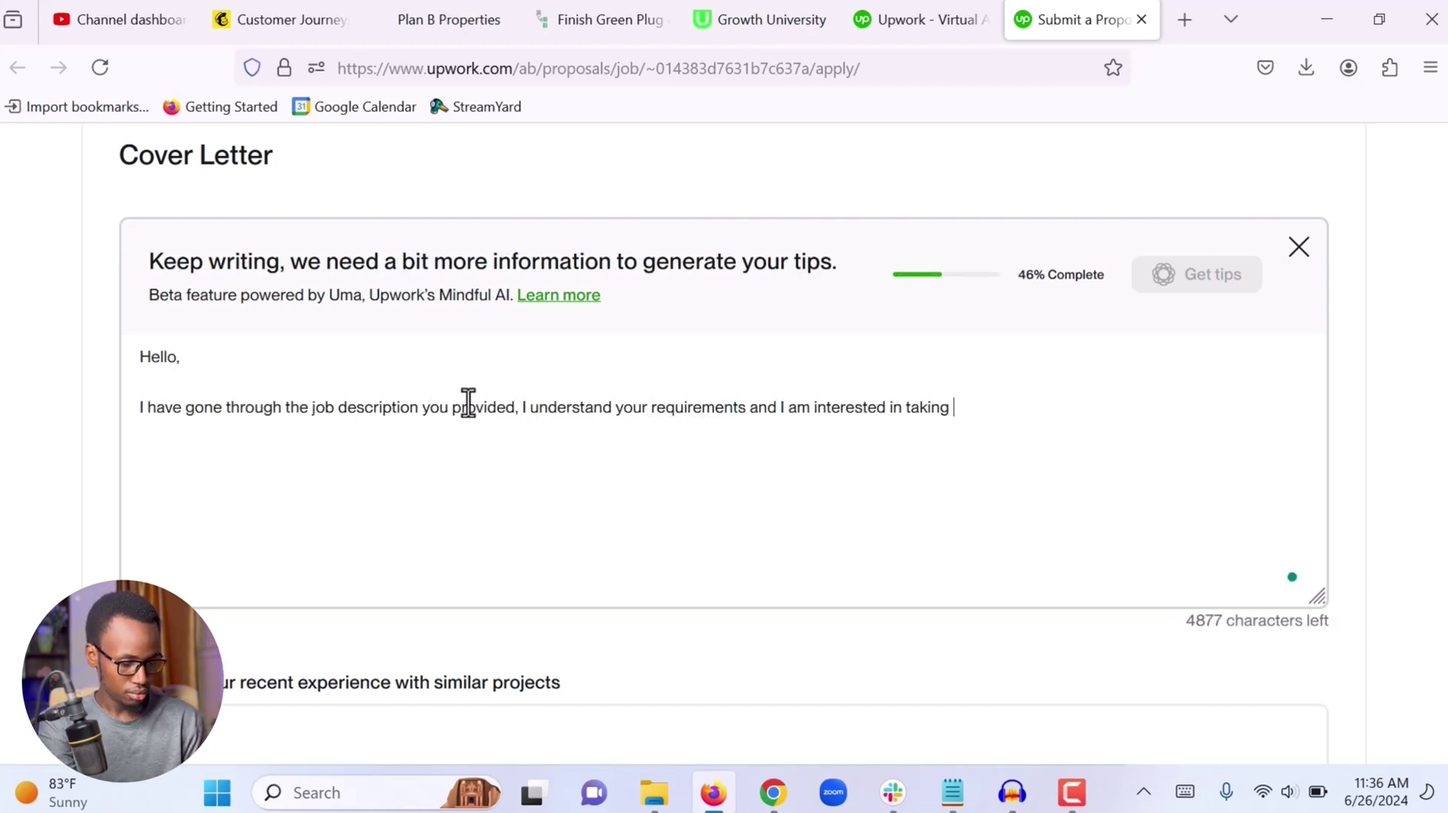
pyautogui.write('the job as an experienced virtual assistant with 3 years of experience.')
pyautogui.press('Return')
pyautogui.press('Return')
# Add paragraphs on career history, from full-time sales representative to administrative officer, and on social media skills
pyautogui.write('I started my career as a sales reprepresentative')
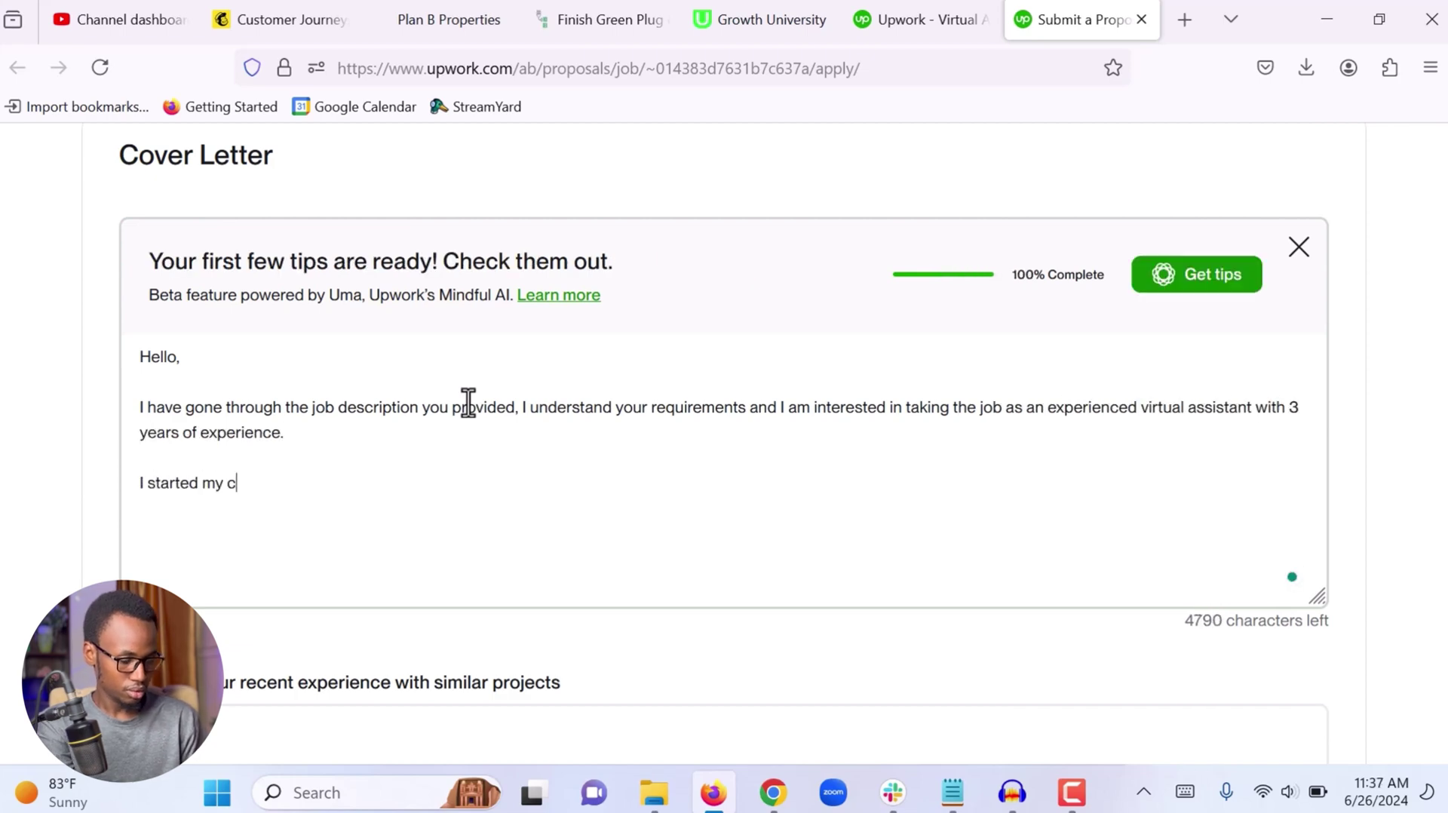
pyautogui.click(311, 483)
pyautogui.write('full time')
pyautogui.click(565, 483)
pyautogui.hotkey('ctrl', 'BackSpace')
pyautogui.write('representative, after working for ')
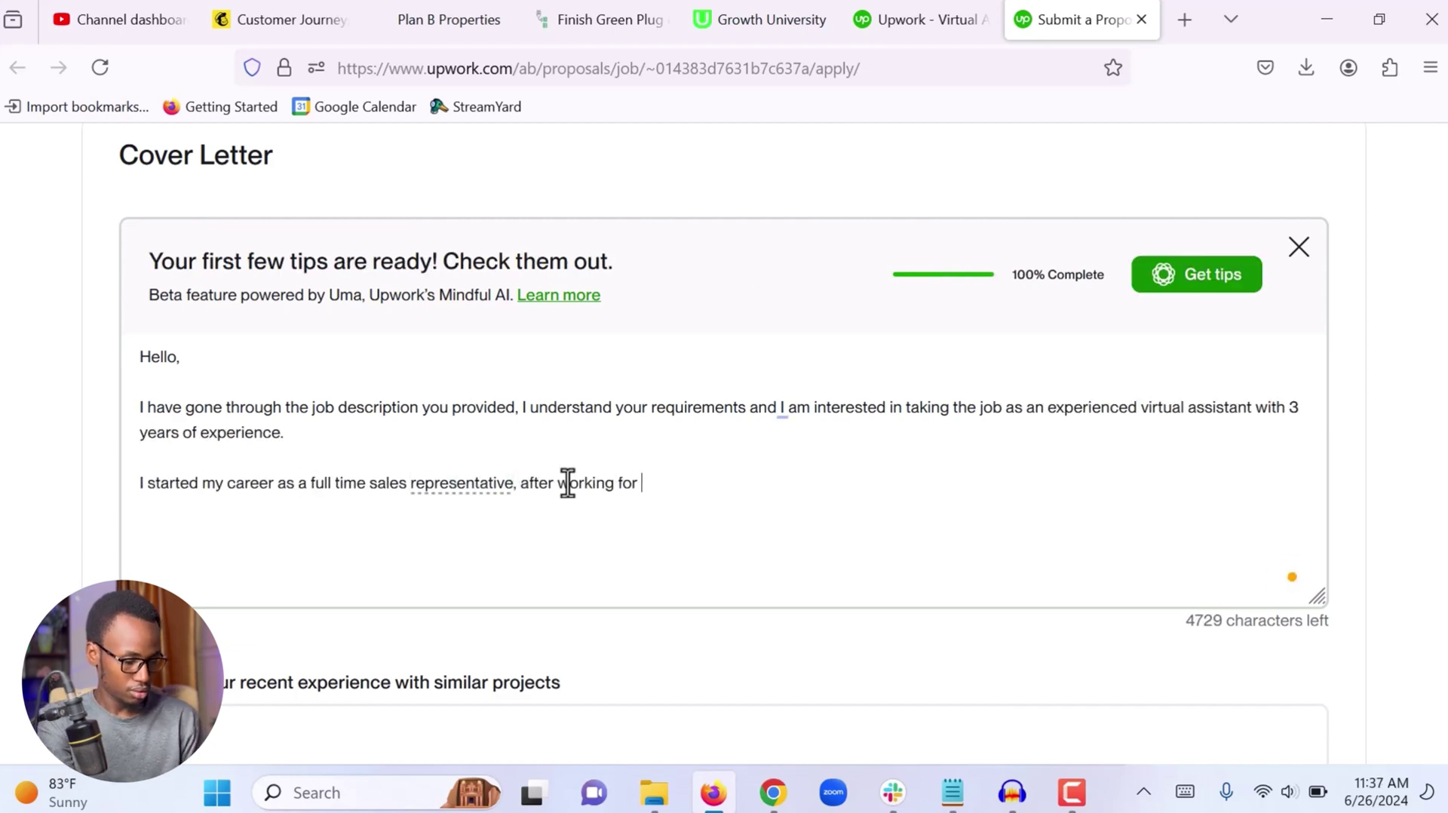
pyautogui.write('4 years I got promoted to administrative officer where I worked for another ')
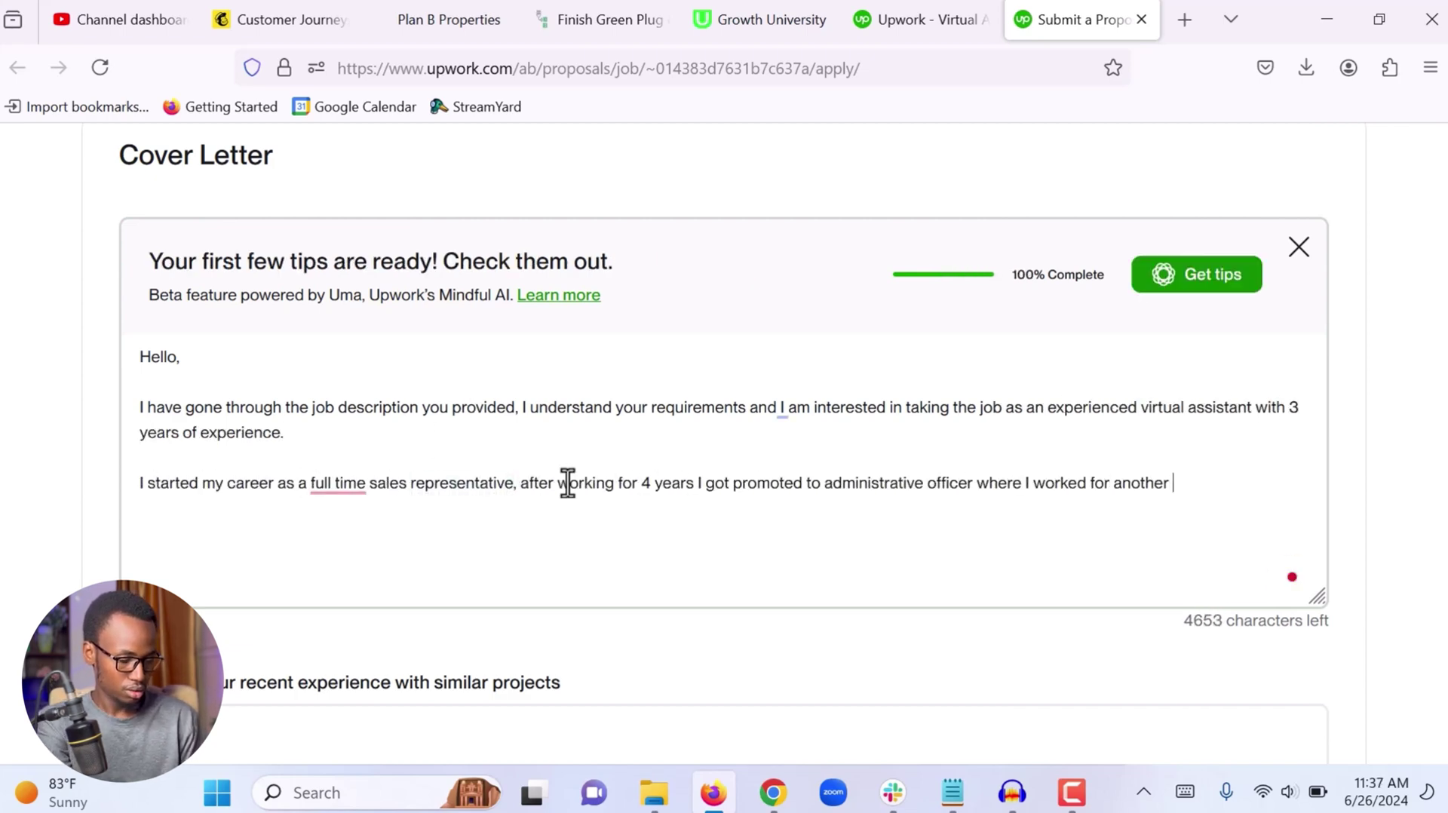
pyautogui.write('2 years. I used the knolwedge and experience I gained during my full-t')
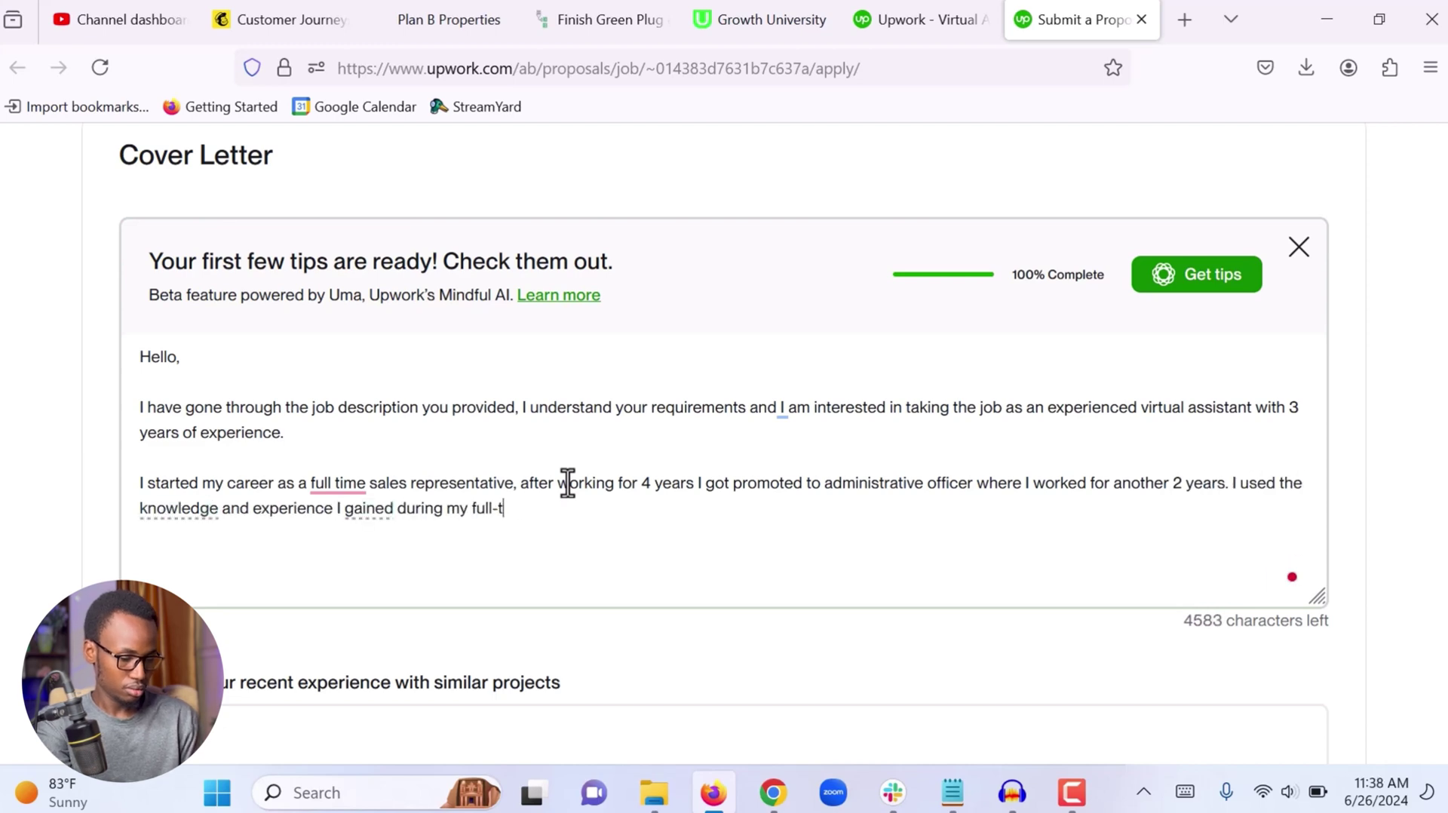
pyautogui.write('ime job to become a virtual assistant. I have been a full time')
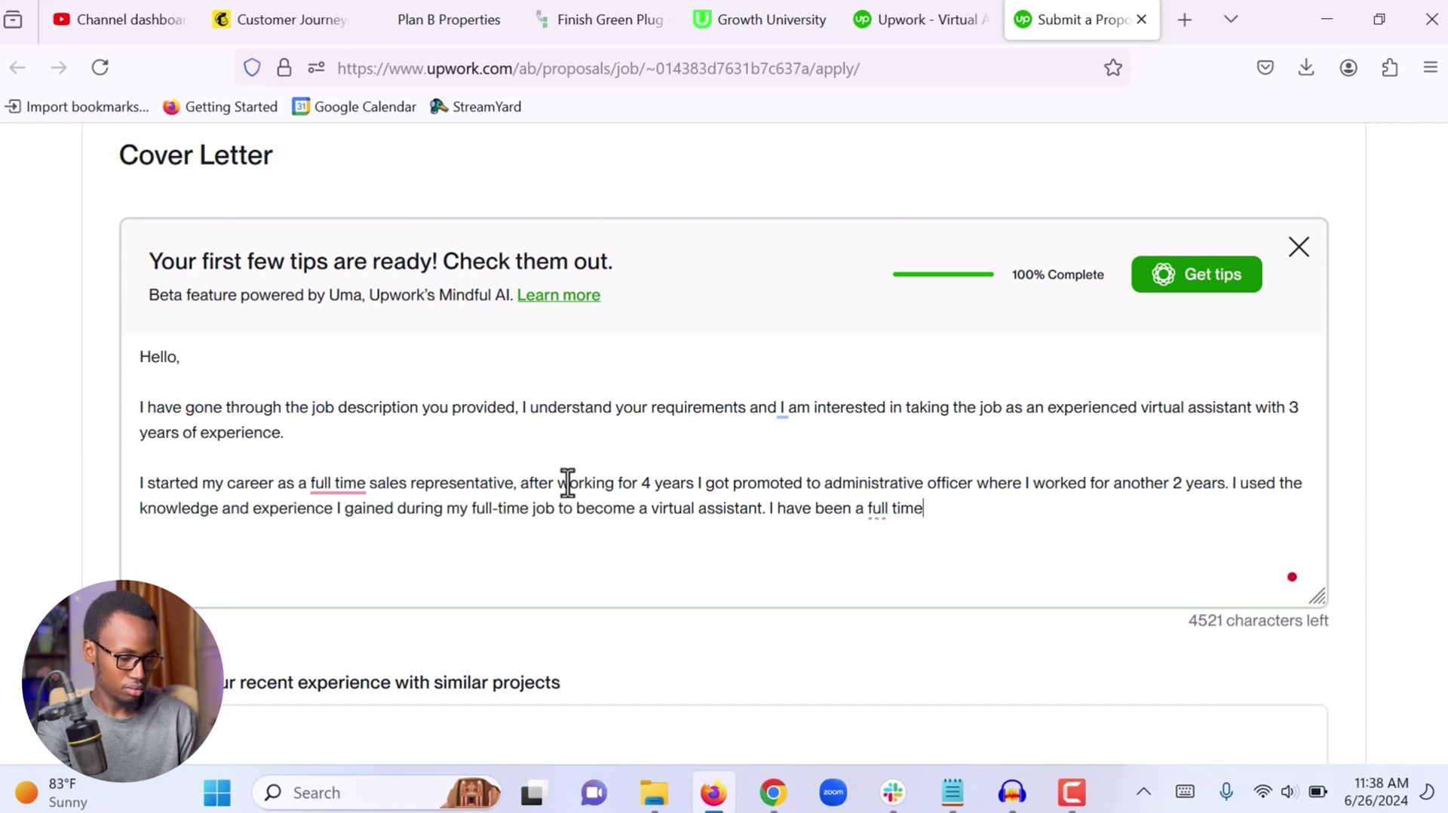
pyautogui.write(' virtual assistant for the past 3 years, and I hav e had the opportunity to work with different clients ')
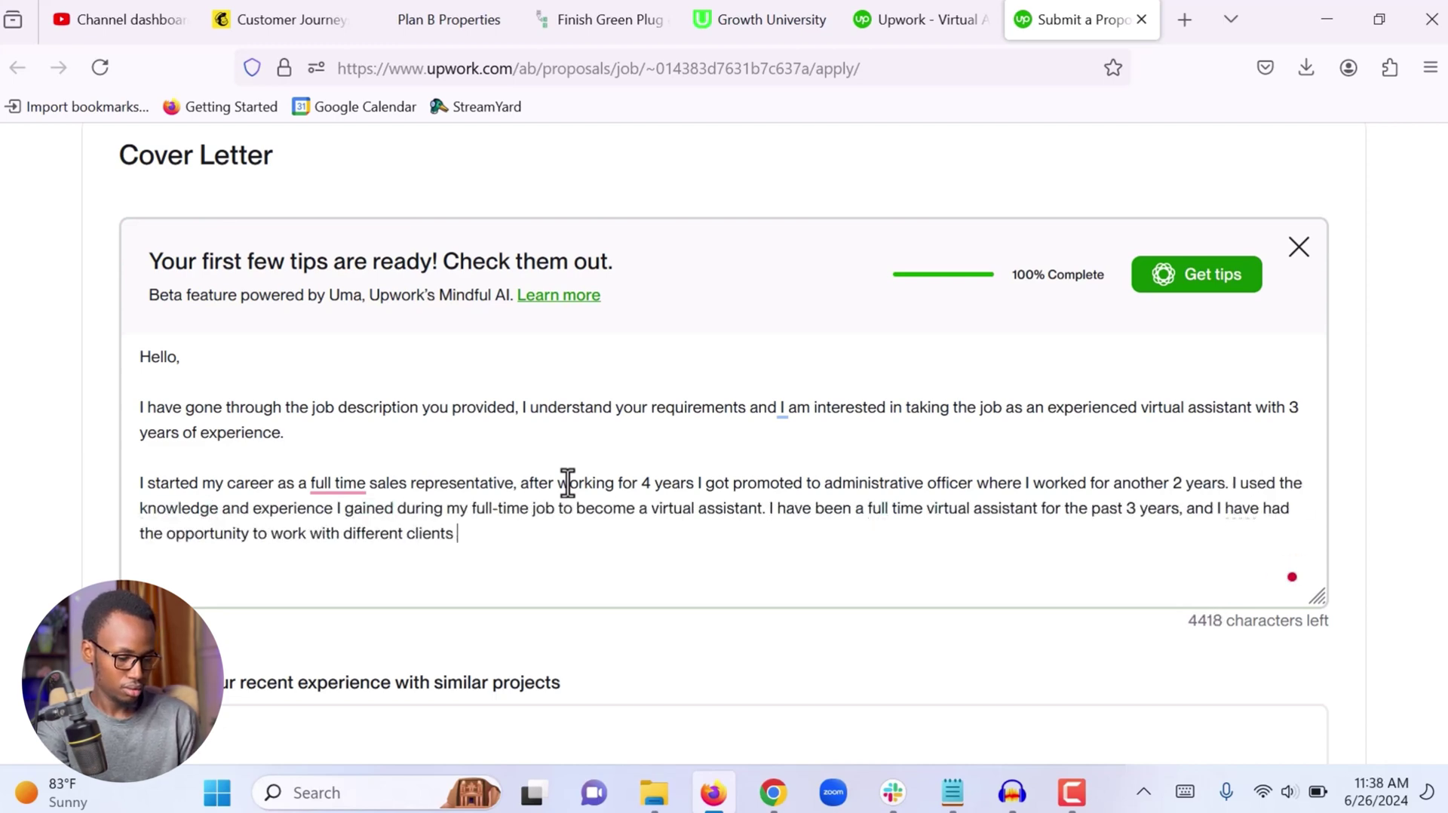
pyautogui.write('from different industries with different needs. This allowed e to learn a great deal of knowledge and experience in so many as')
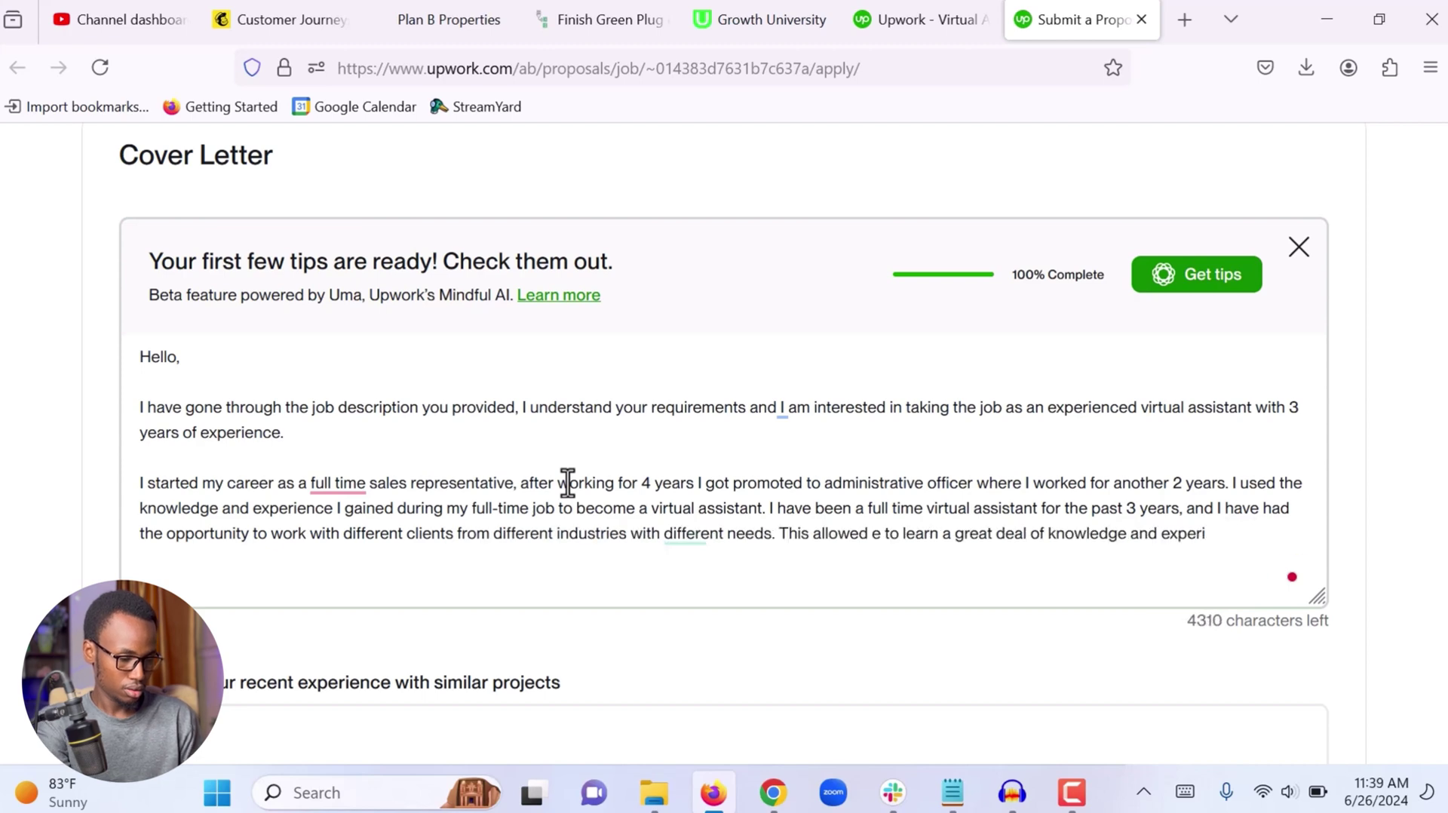
pyautogui.write('pects of wor')
pyautogui.press('BackSpace')
pyautogui.press('BackSpace')
pyautogui.press('BackSpace')
pyautogui.press('BackSpace')
pyautogui.press('BackSpace')
pyautogui.press('BackSpace')
pyautogui.press('BackSpace')
pyautogui.press('BackSpace')
pyautogui.press('BackSpace')
pyautogui.press('BackSpace')
pyautogui.press('BackSpace')
pyautogui.press('BackSpace')
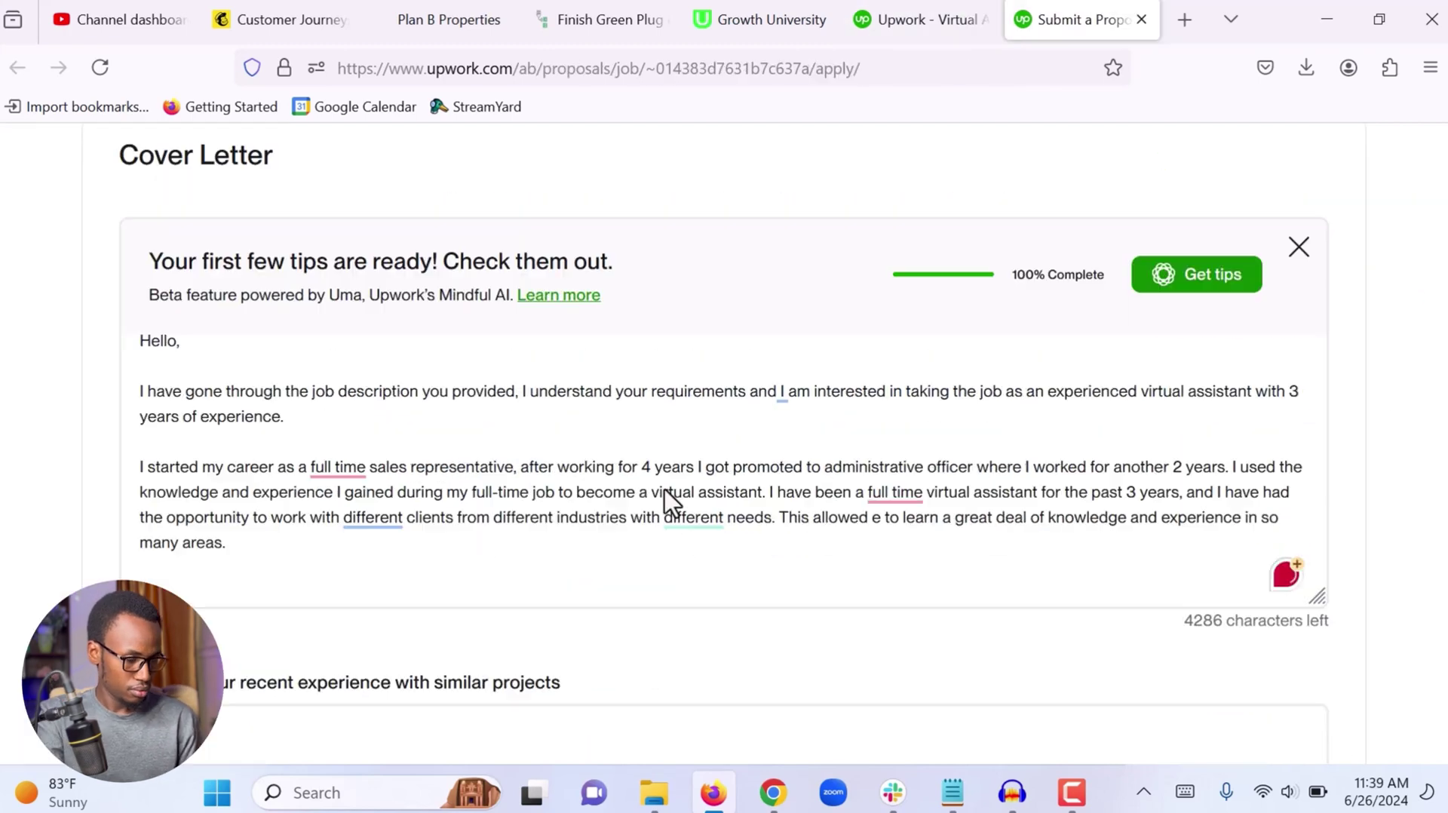
pyautogui.press('Return')
pyautogui.press('Return')
pyautogui.write('Working with social media is o')
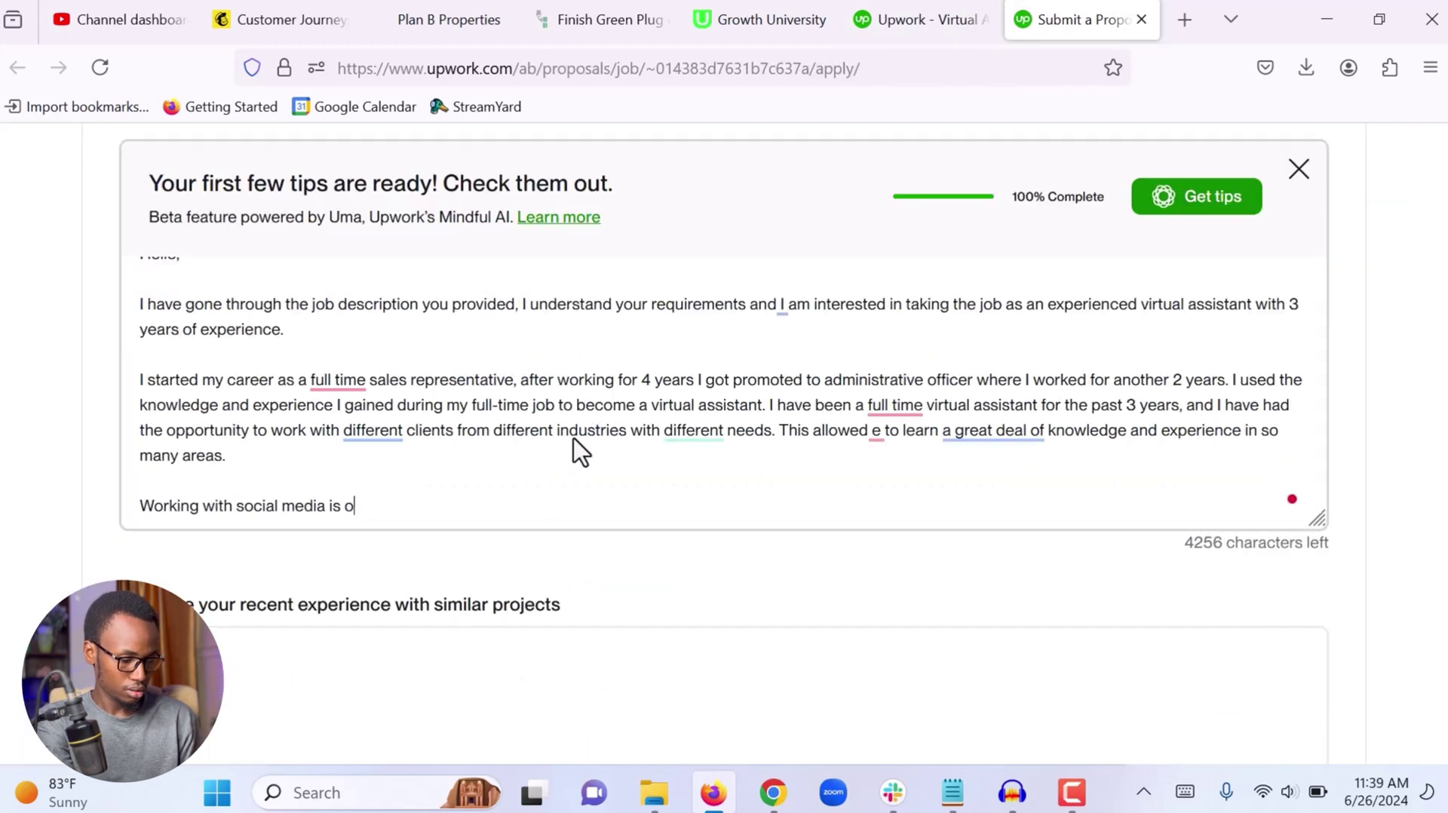
pyautogui.write('ne of y favourite tasks, and I have a good knowledge of social media management and marketing both organic and paid marketing.')
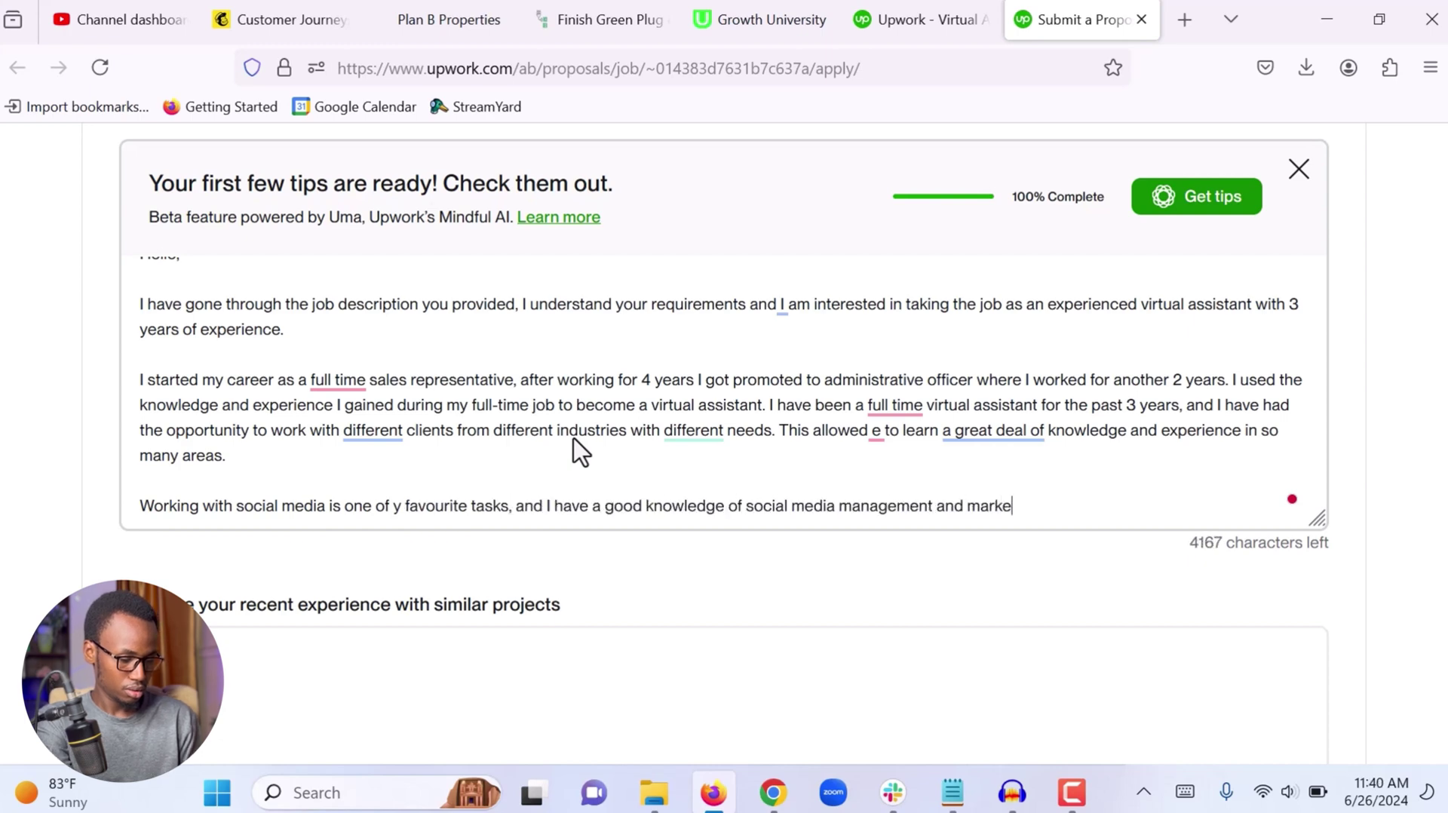
# Add a line introducing a client video testimonial, with its Google Drive share link pasted in
pyautogui.press('Return')
pyautogui.press('Return')
pyautogui.write('Here is a video testimonial from one of my clients:')
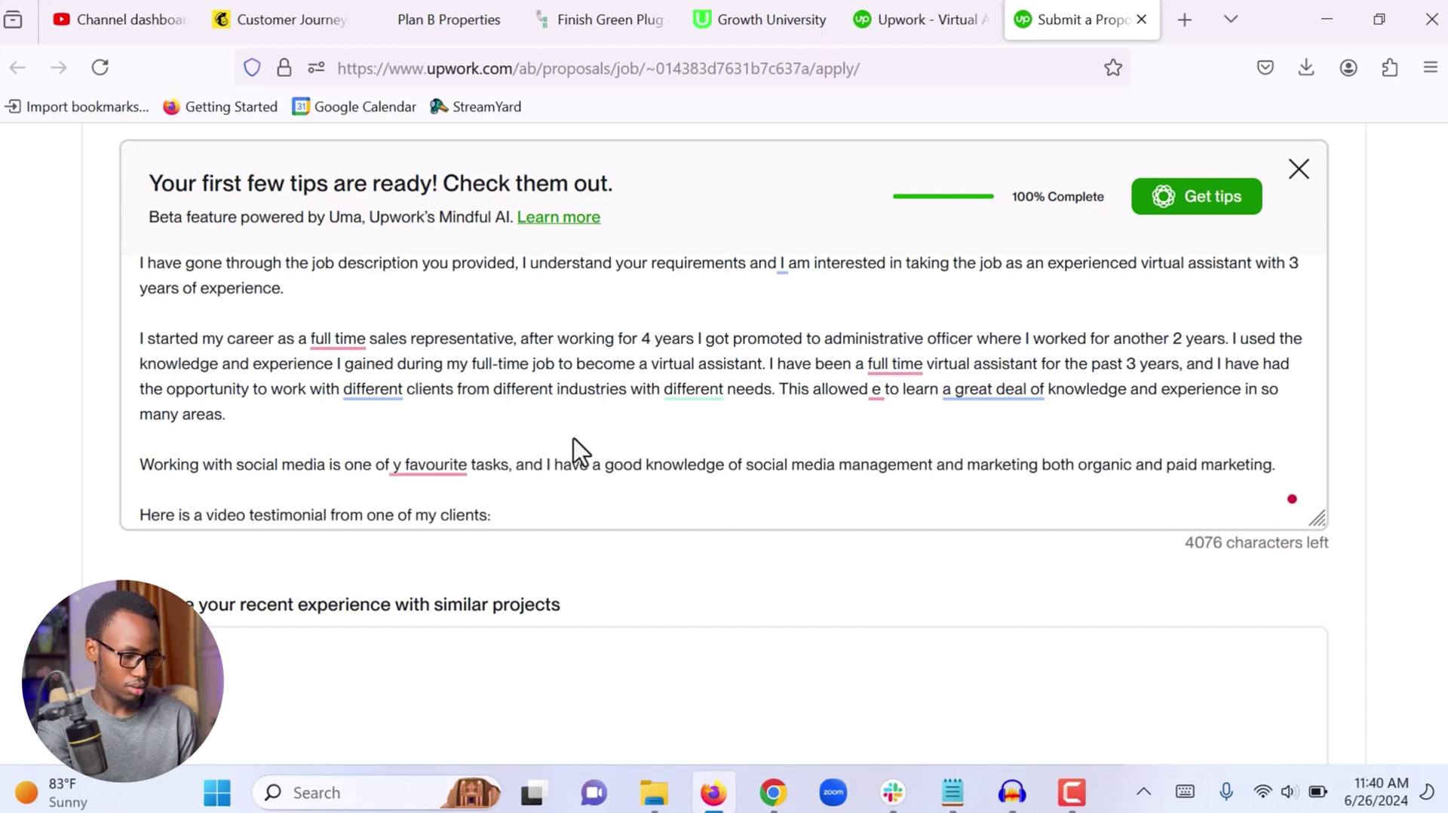
pyautogui.hotkey('ctrl', 't')
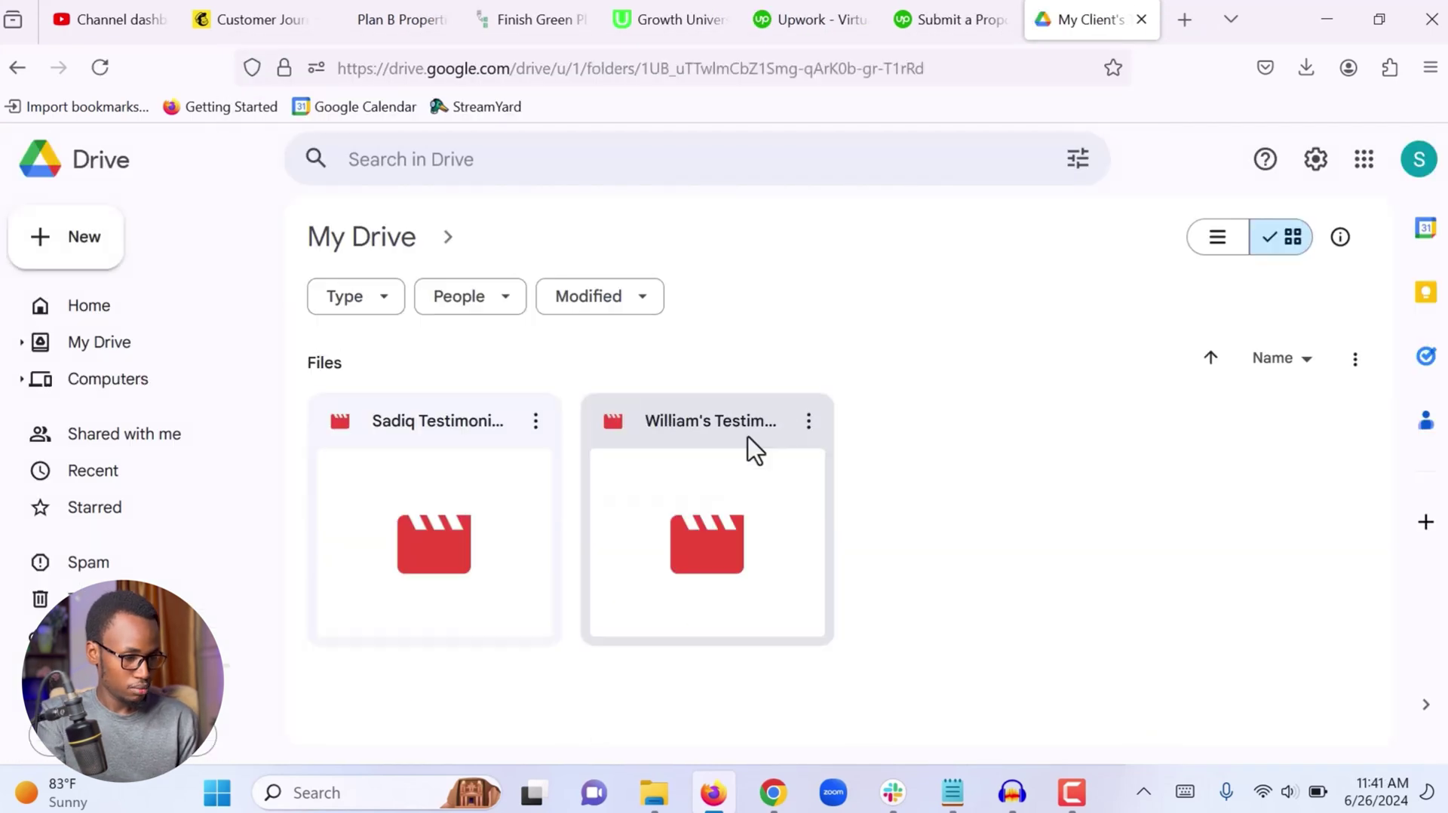
pyautogui.rightClick(527, 377)
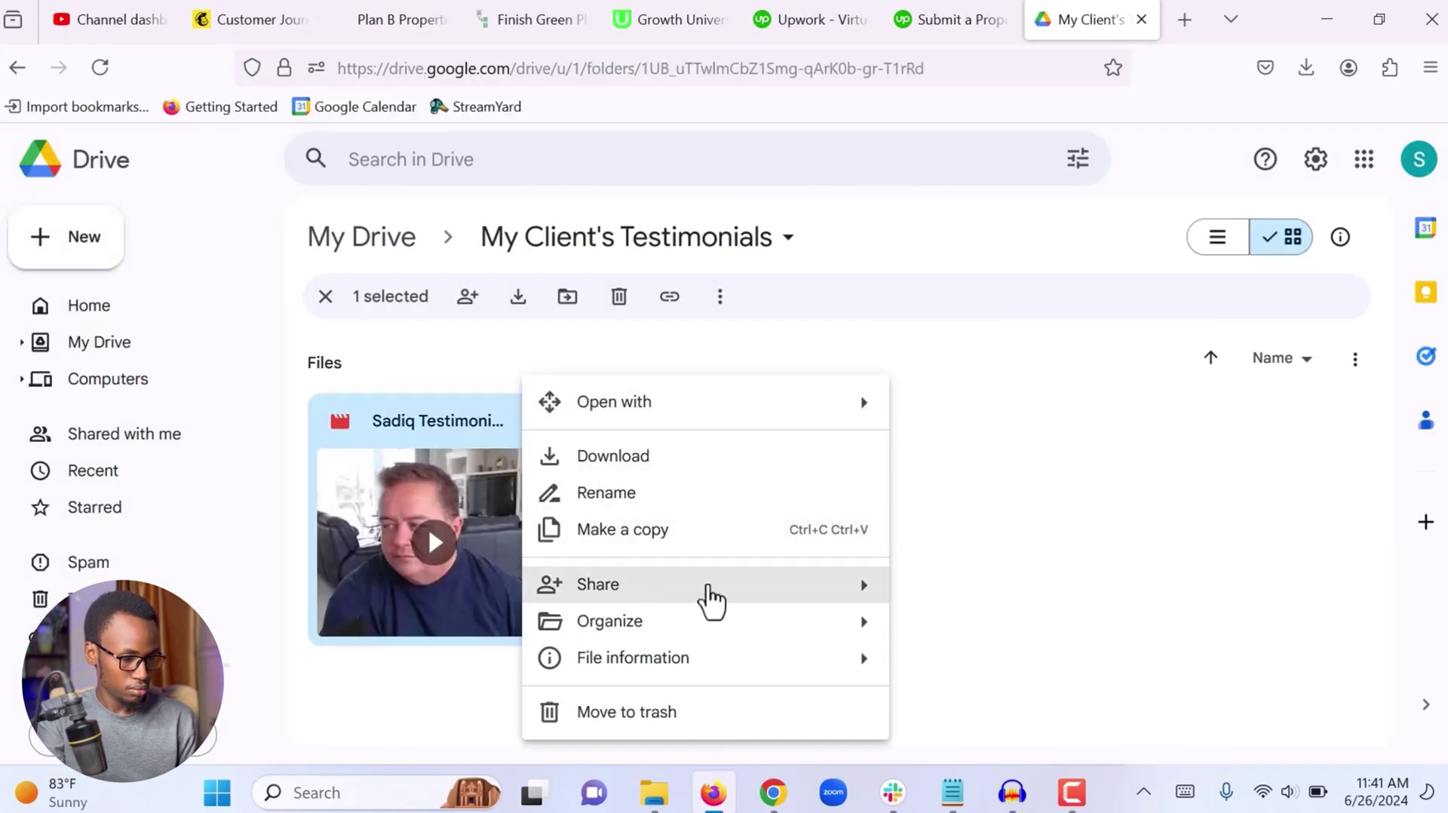
pyautogui.click(776, 585)
pyautogui.click(540, 672)
pyautogui.click(932, 9)
pyautogui.press('Return')
pyautogui.press('Return')
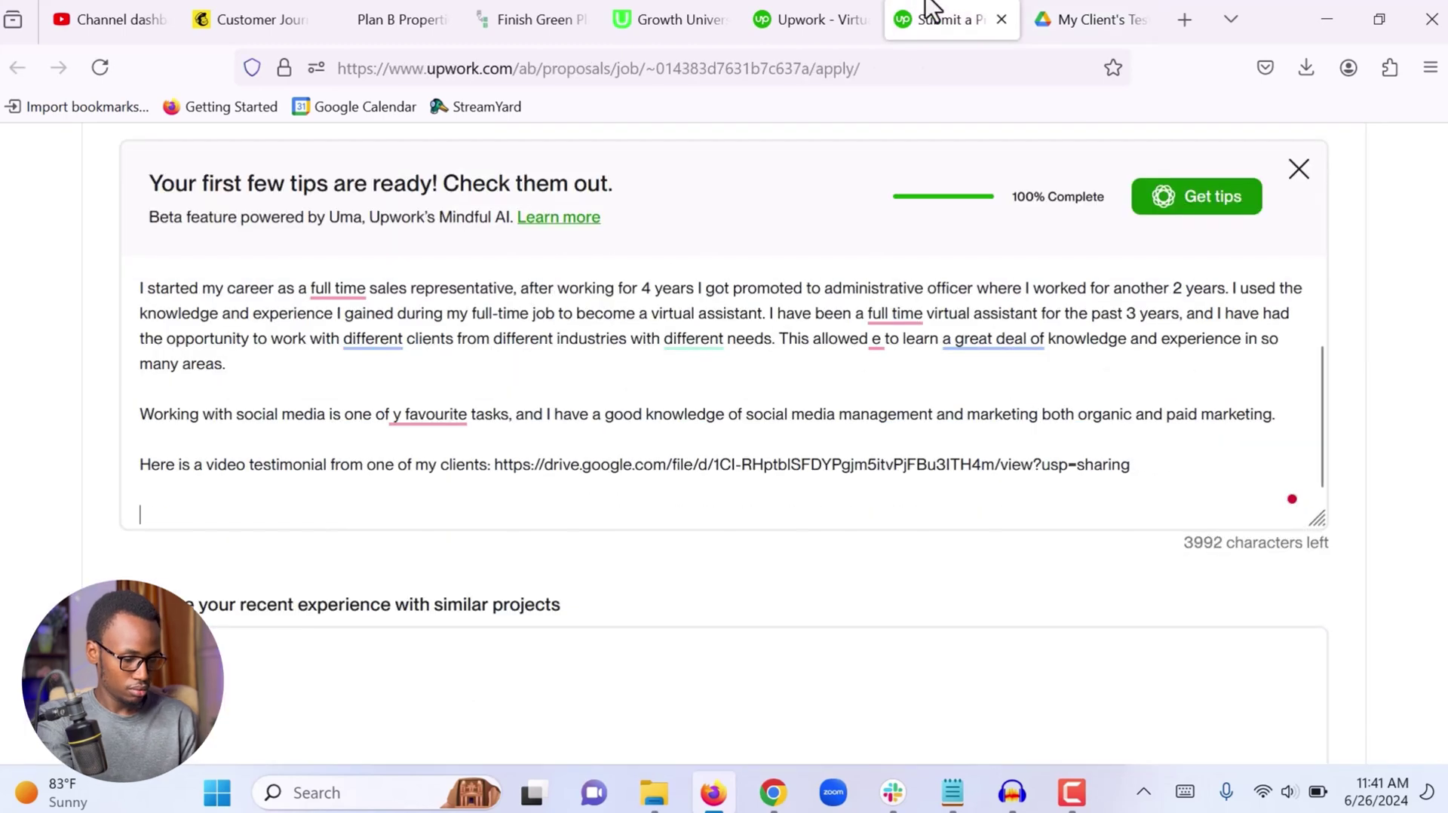
# State the $15 hourly rate, ask for an interview, and close with 'Thank you for your time'
pyautogui.write('My hourly rate is $15 and I am available to start right away.')
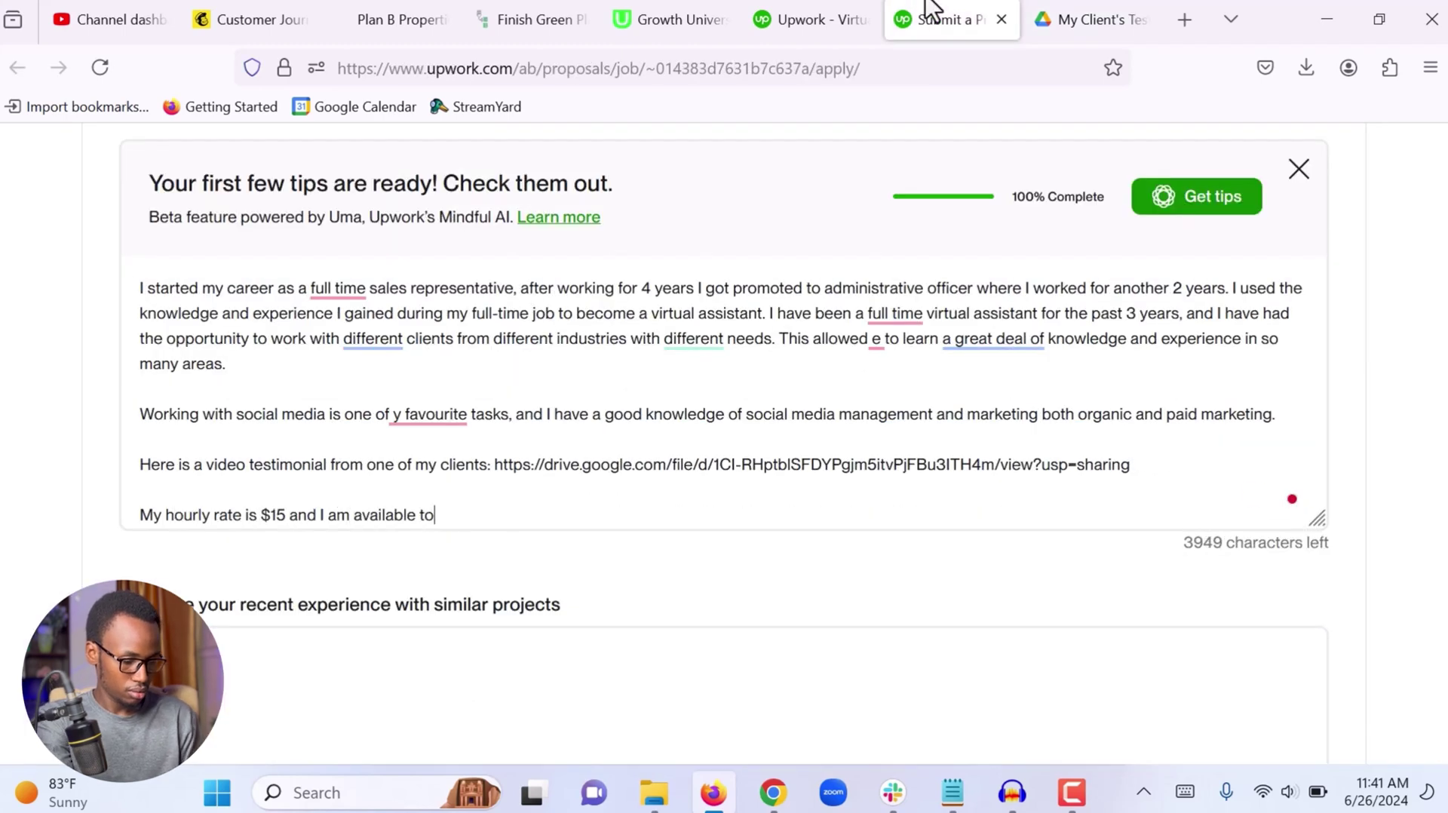
pyautogui.press('Return')
pyautogui.press('Return')
pyautogui.write('I am looking forward to the opportunity to meet with you in an  interview to lear')
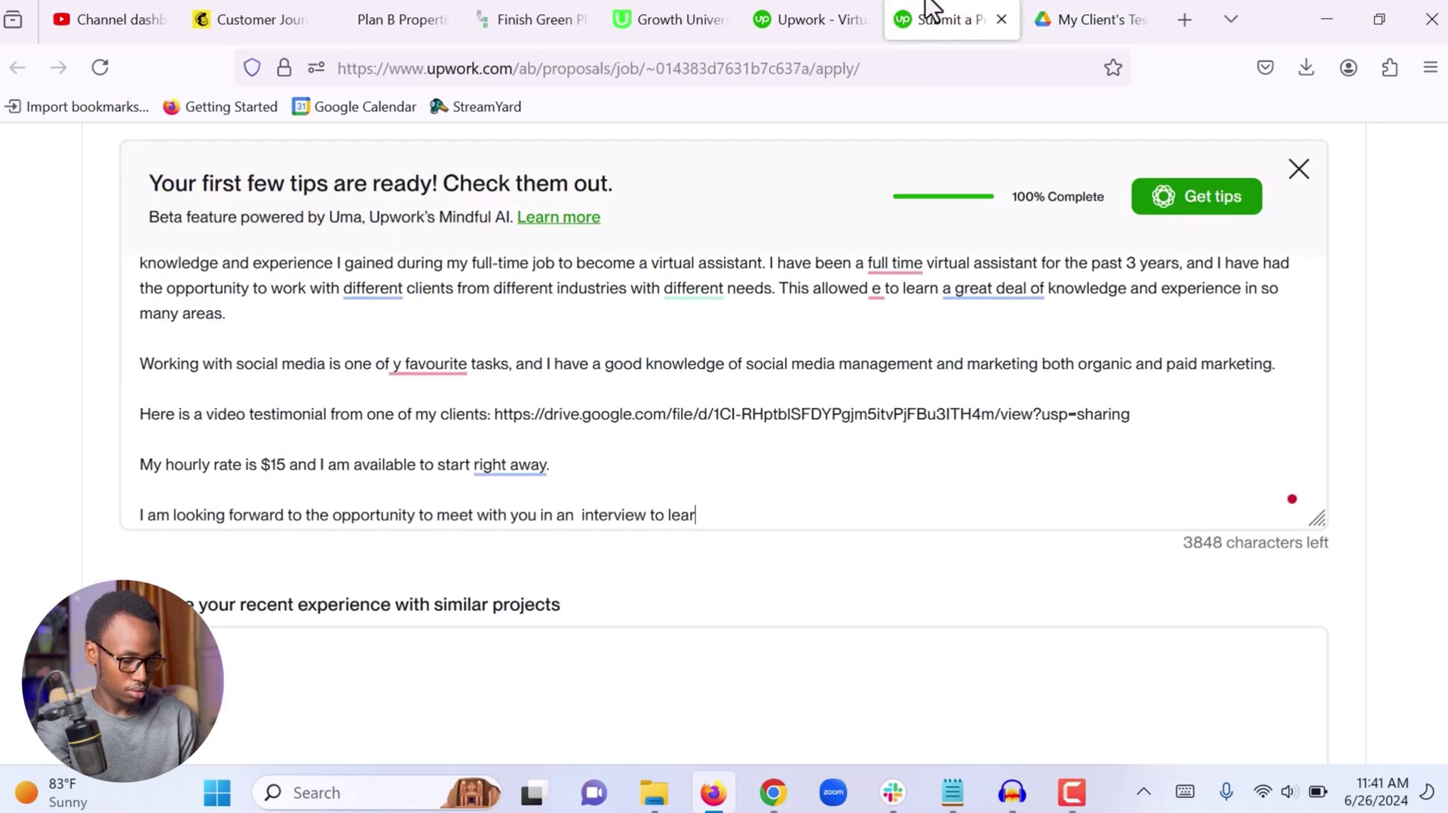
pyautogui.write('n more about the position and how my skills and experience will benefit your business.')
pyautogui.press('Return')
pyautogui.press('Return')
pyautogui.write('Thank you for your time.')
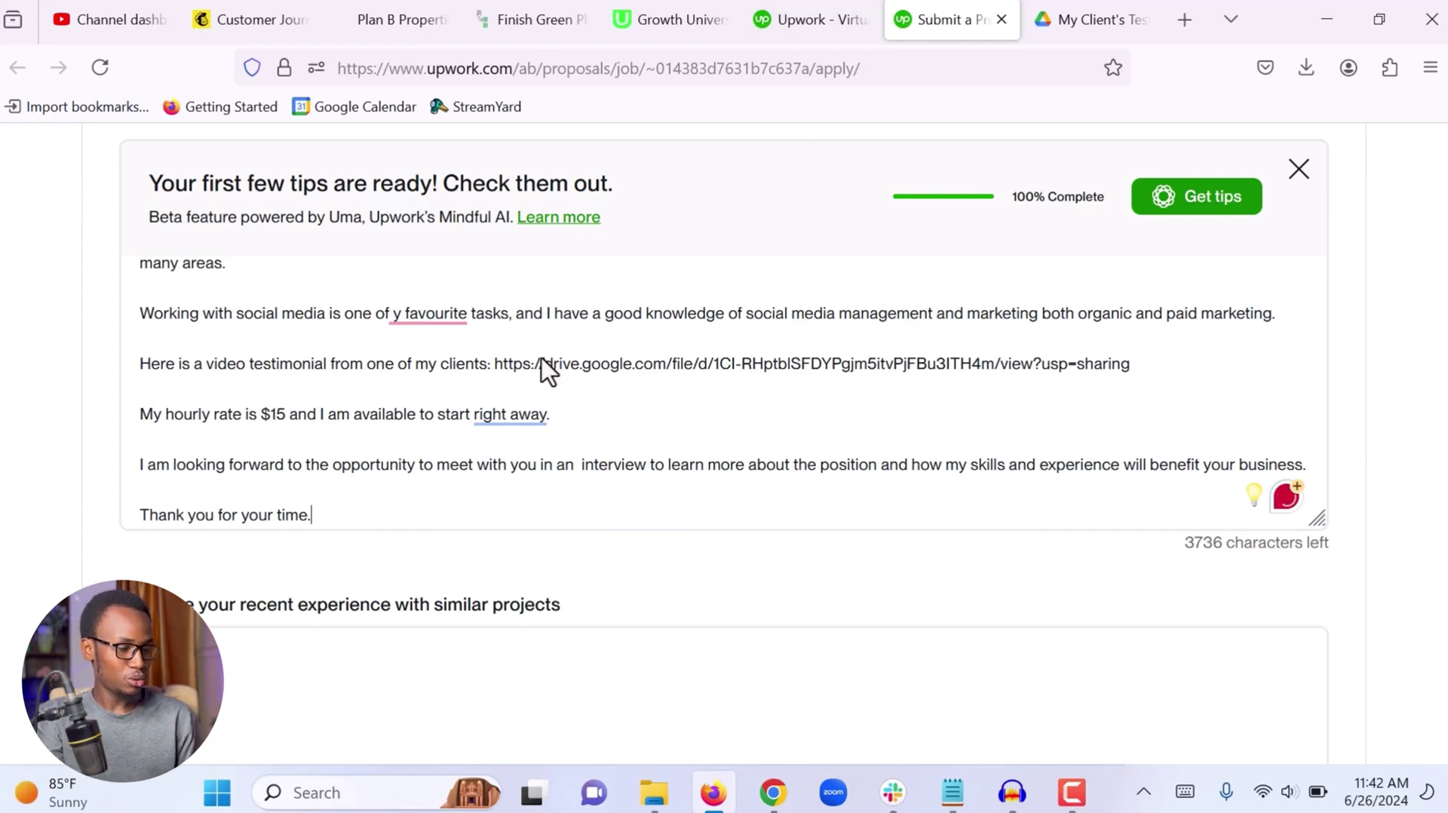
# Accept Grammarly fixes: hyphenate both 'full-time', change the stray 'e' to 'me', and 'y favourite' to 'my favorite'
pyautogui.scroll(2, 542, 362)
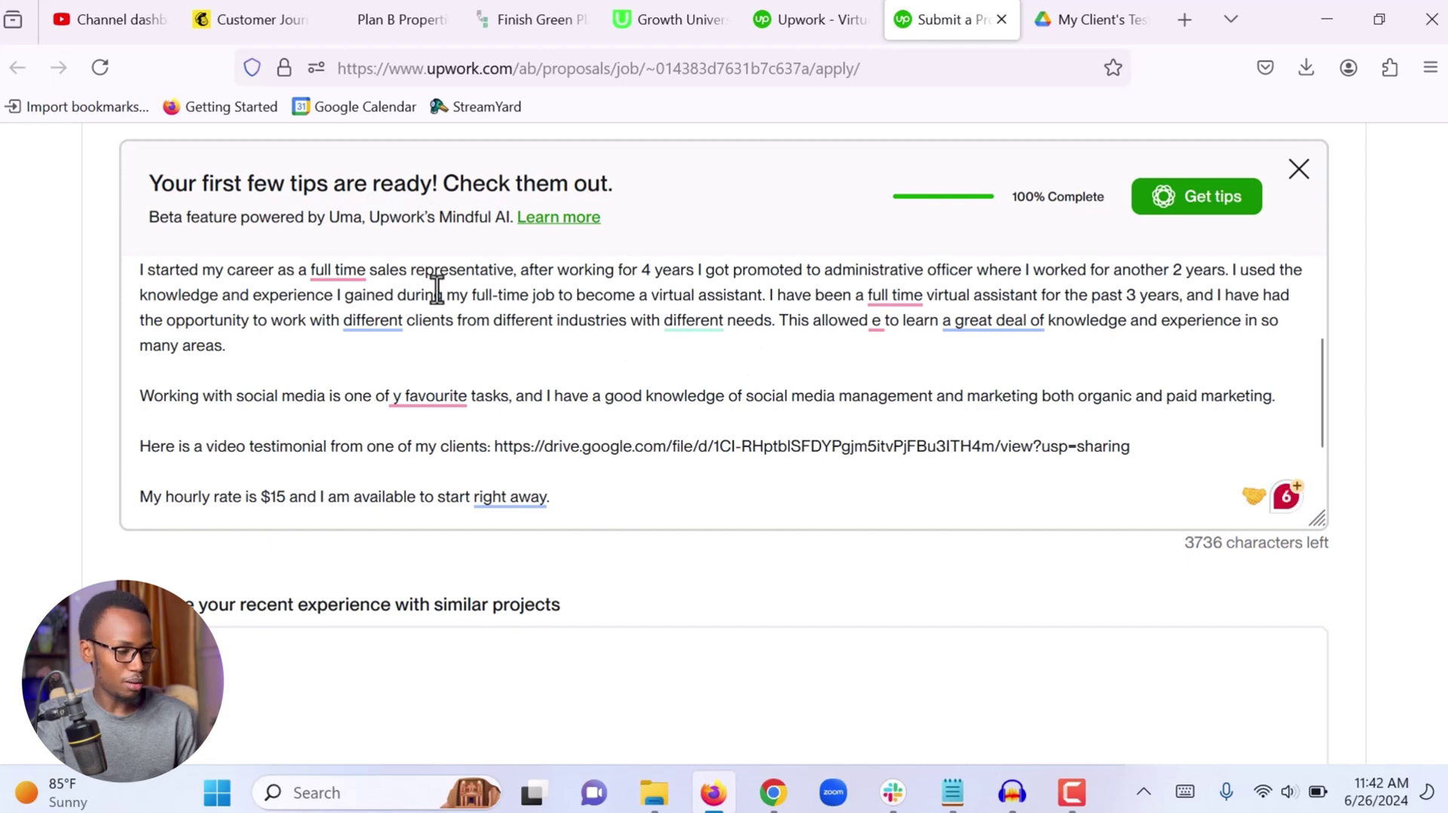
pyautogui.moveTo(330, 273)
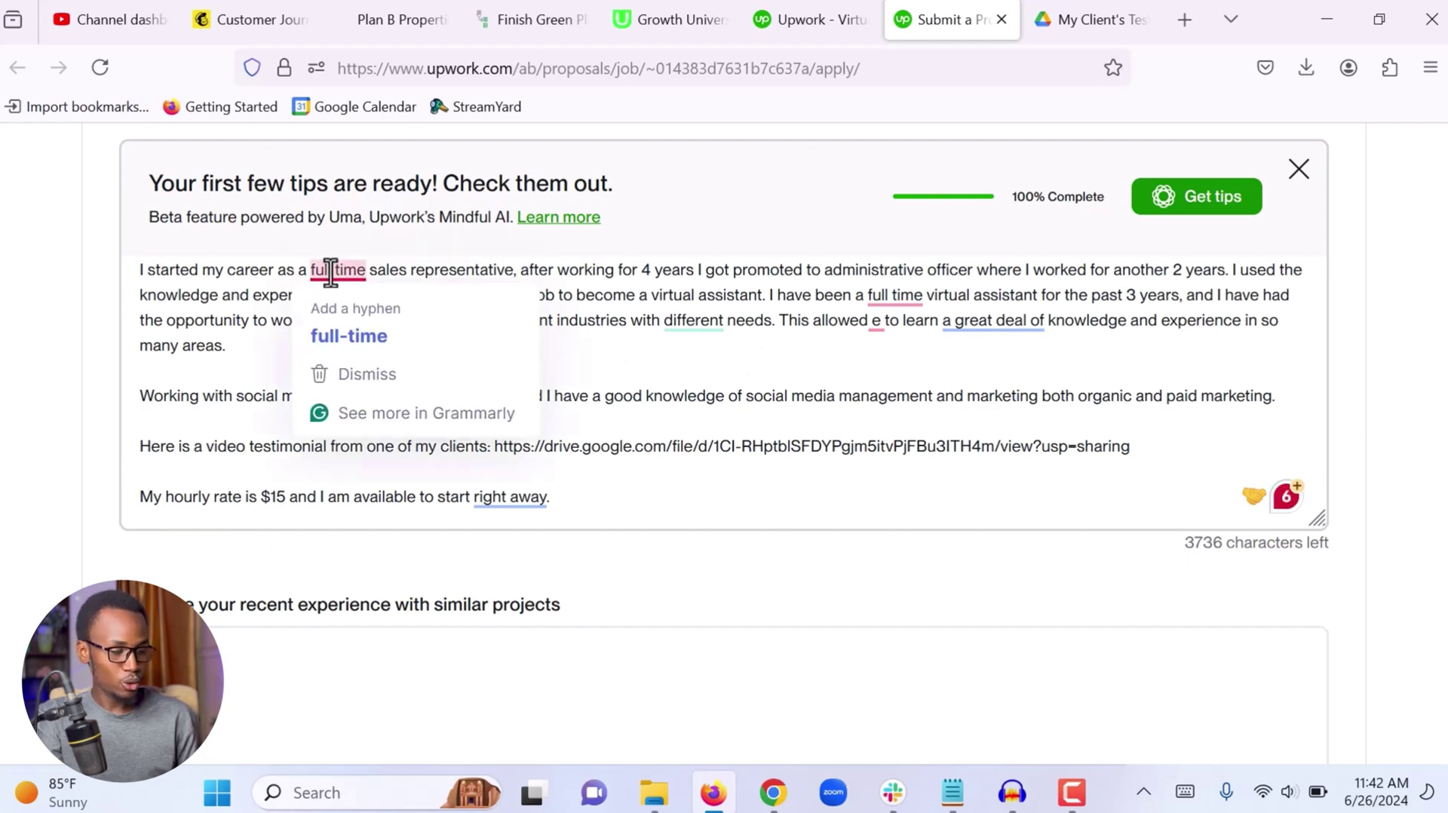
pyautogui.click(349, 334)
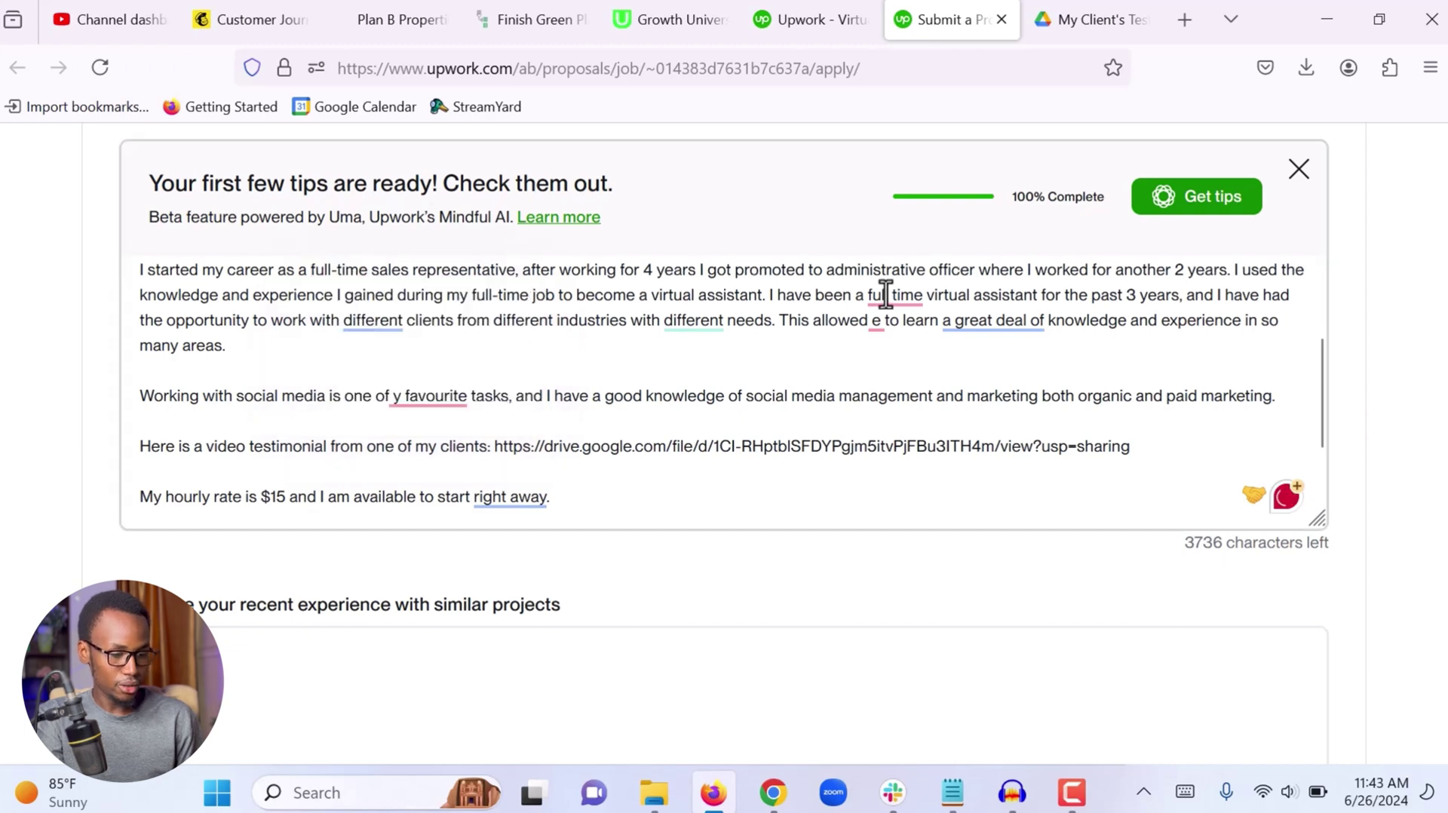
pyautogui.moveTo(894, 296)
pyautogui.click(905, 350)
pyautogui.moveTo(876, 323)
pyautogui.click(893, 385)
pyautogui.click(433, 452)
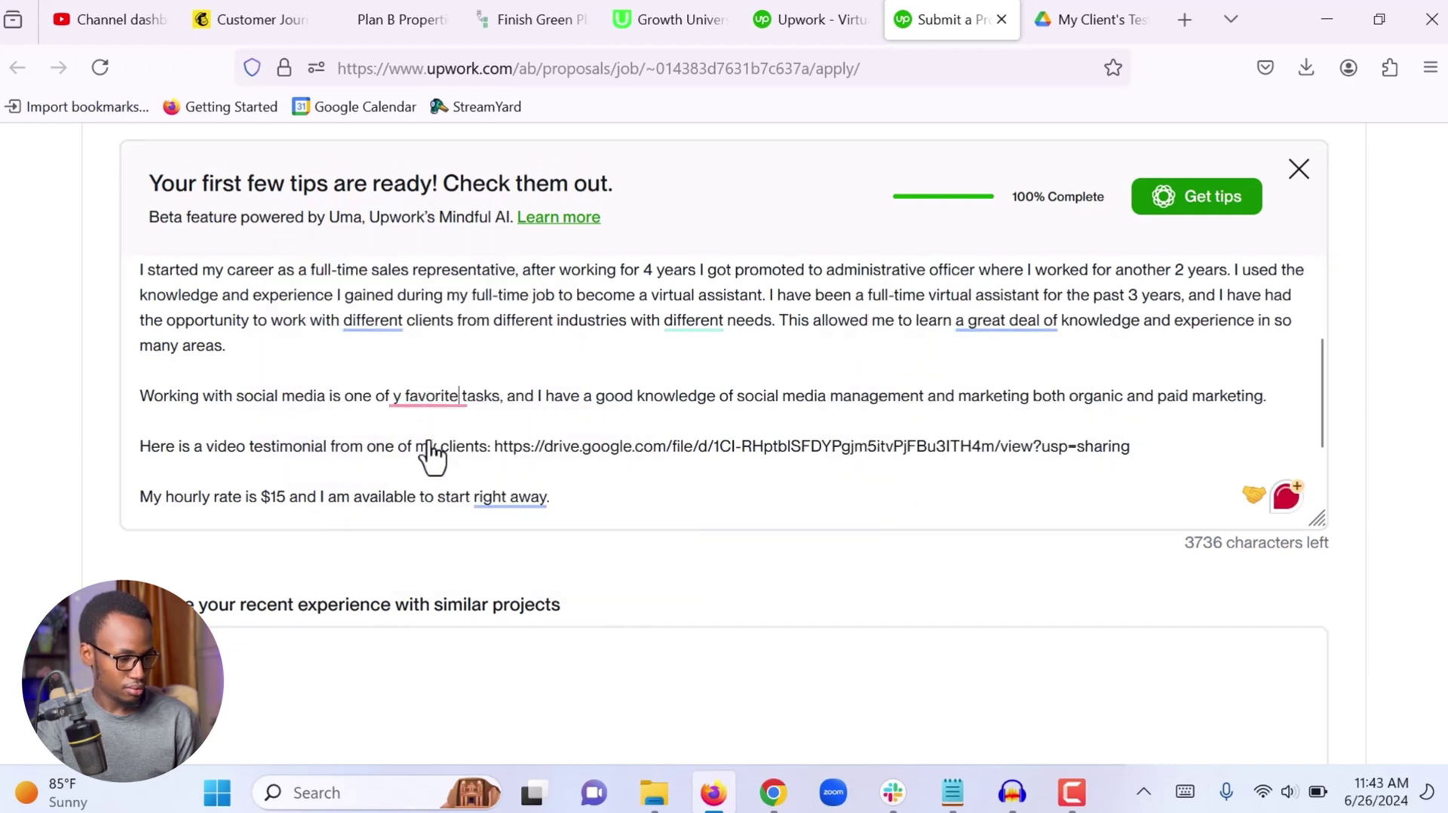
# Accept another wording fix, remove the double space before 'interview', and replace 'learn' with 'gain'
pyautogui.moveTo(382, 401)
pyautogui.click(404, 451)
pyautogui.scroll(-2, 527, 429)
pyautogui.moveTo(592, 455)
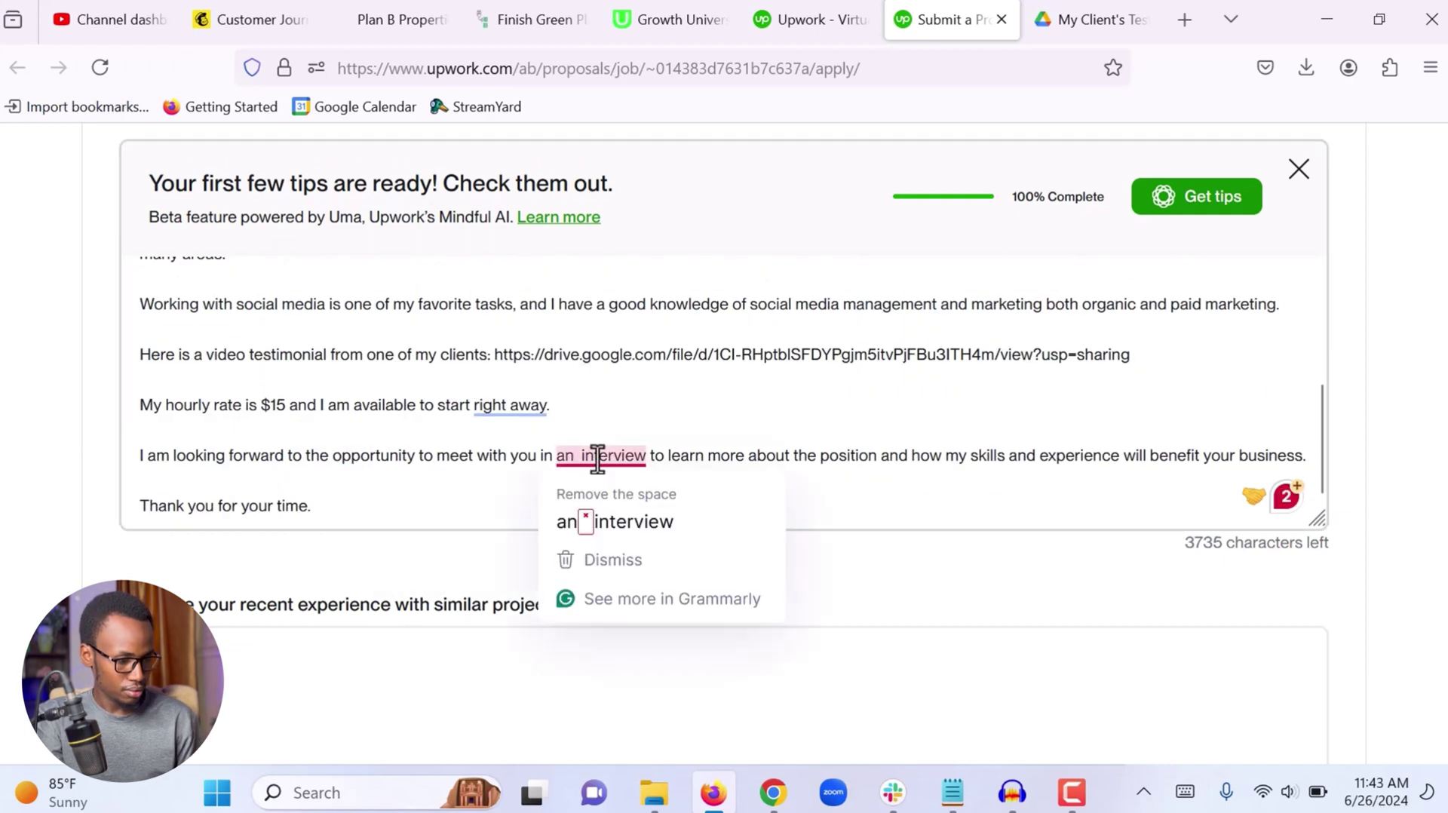
pyautogui.click(614, 520)
pyautogui.scroll(5, 754, 445)
pyautogui.moveTo(935, 460)
pyautogui.click(936, 525)
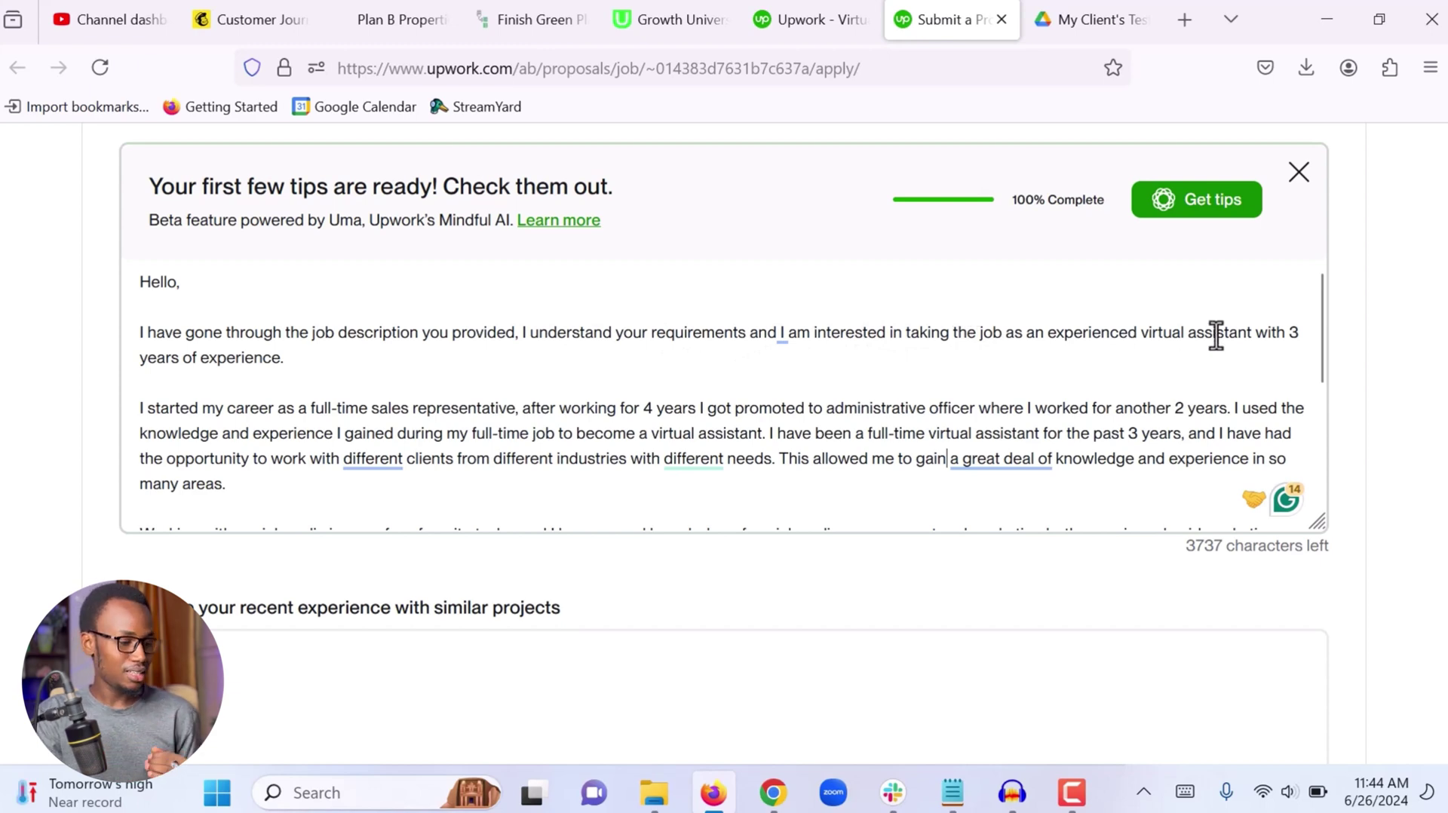
# Review the corrected letter and place the caret in the social media paragraph
pyautogui.scroll(-2, 389, 383)
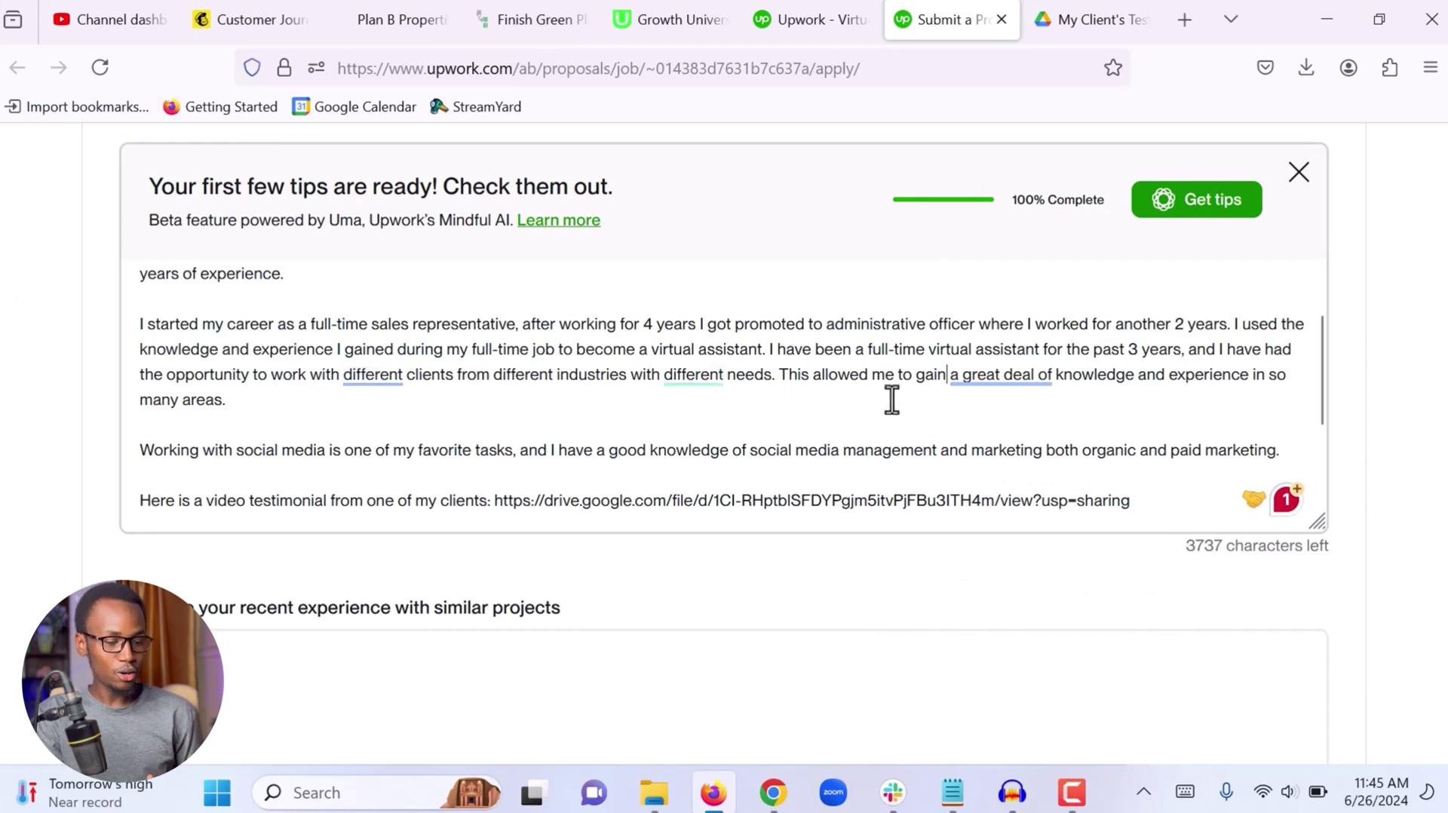
pyautogui.moveTo(1008, 381)
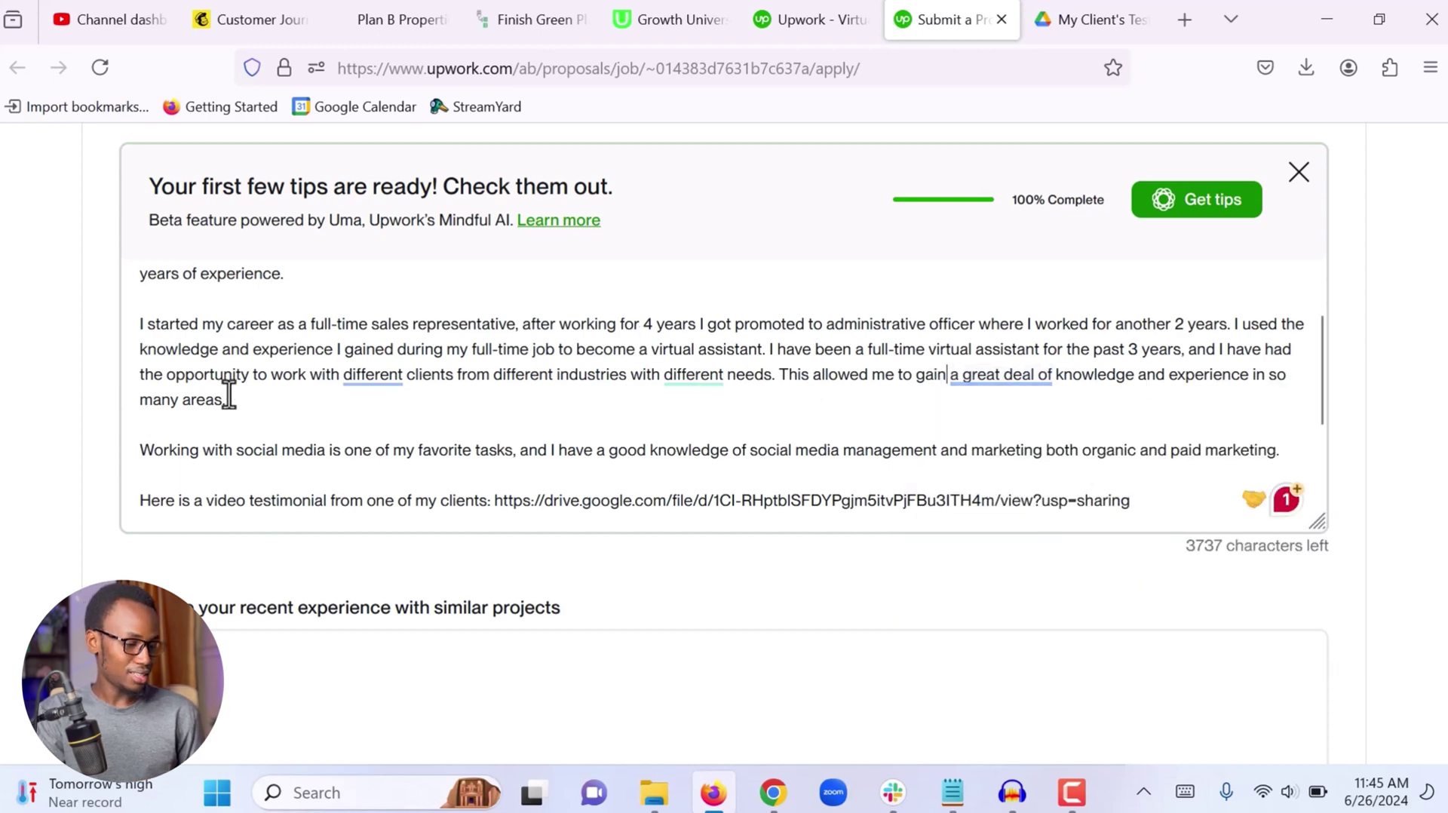
pyautogui.scroll(-2, 228, 393)
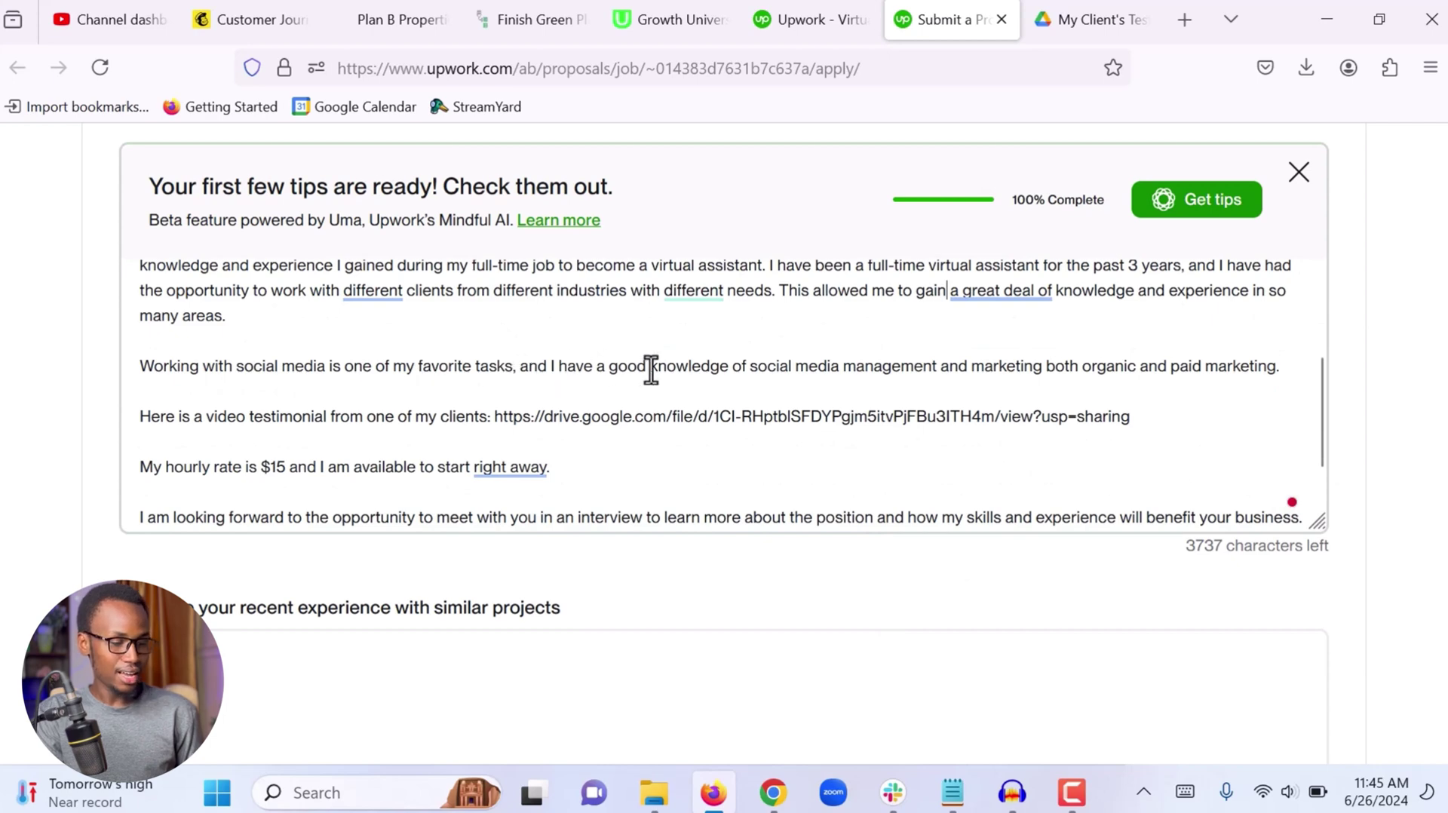
pyautogui.click(968, 367)
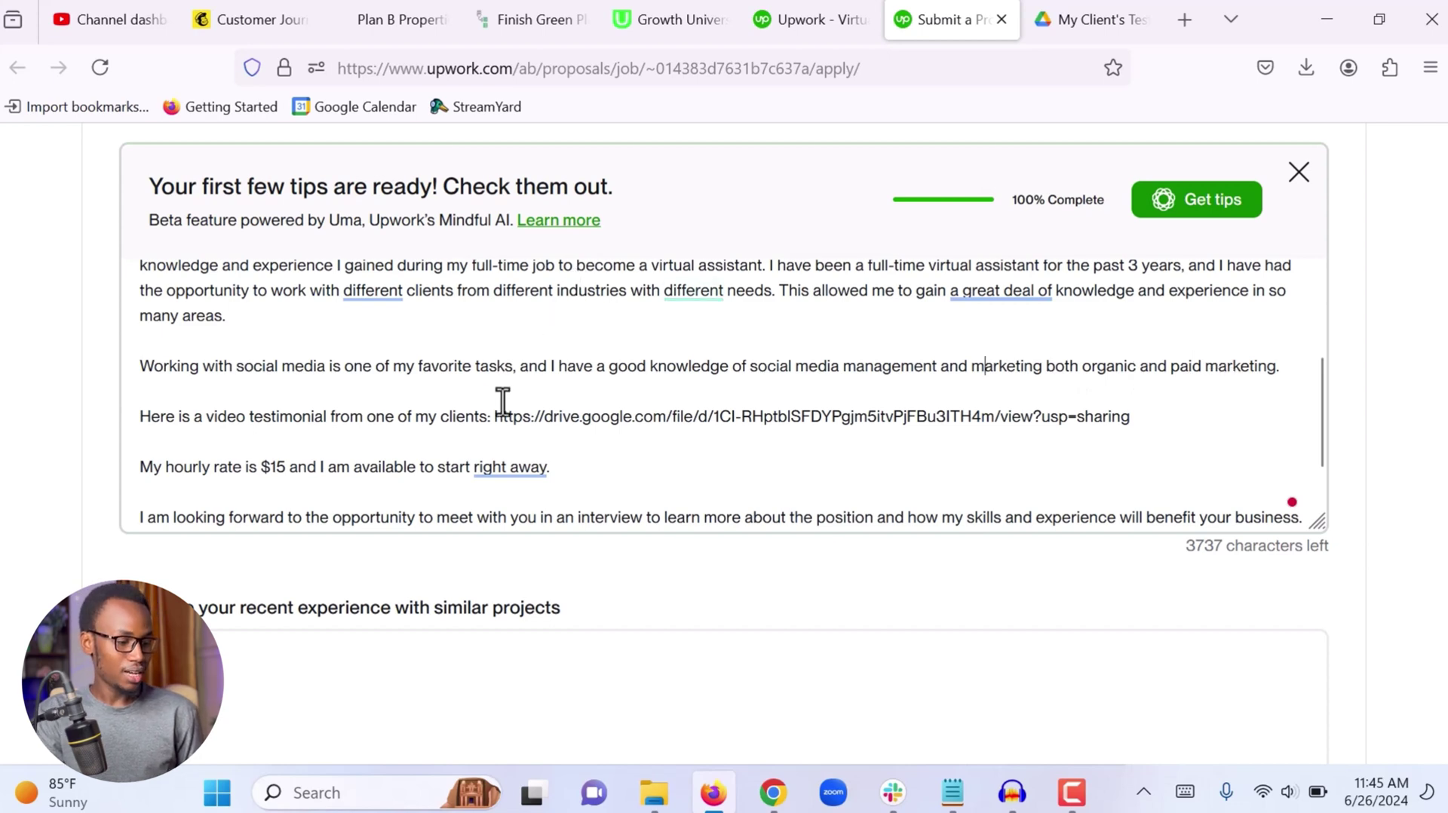
pyautogui.doubleClick(482, 367)
pyautogui.tripleClick(483, 367)
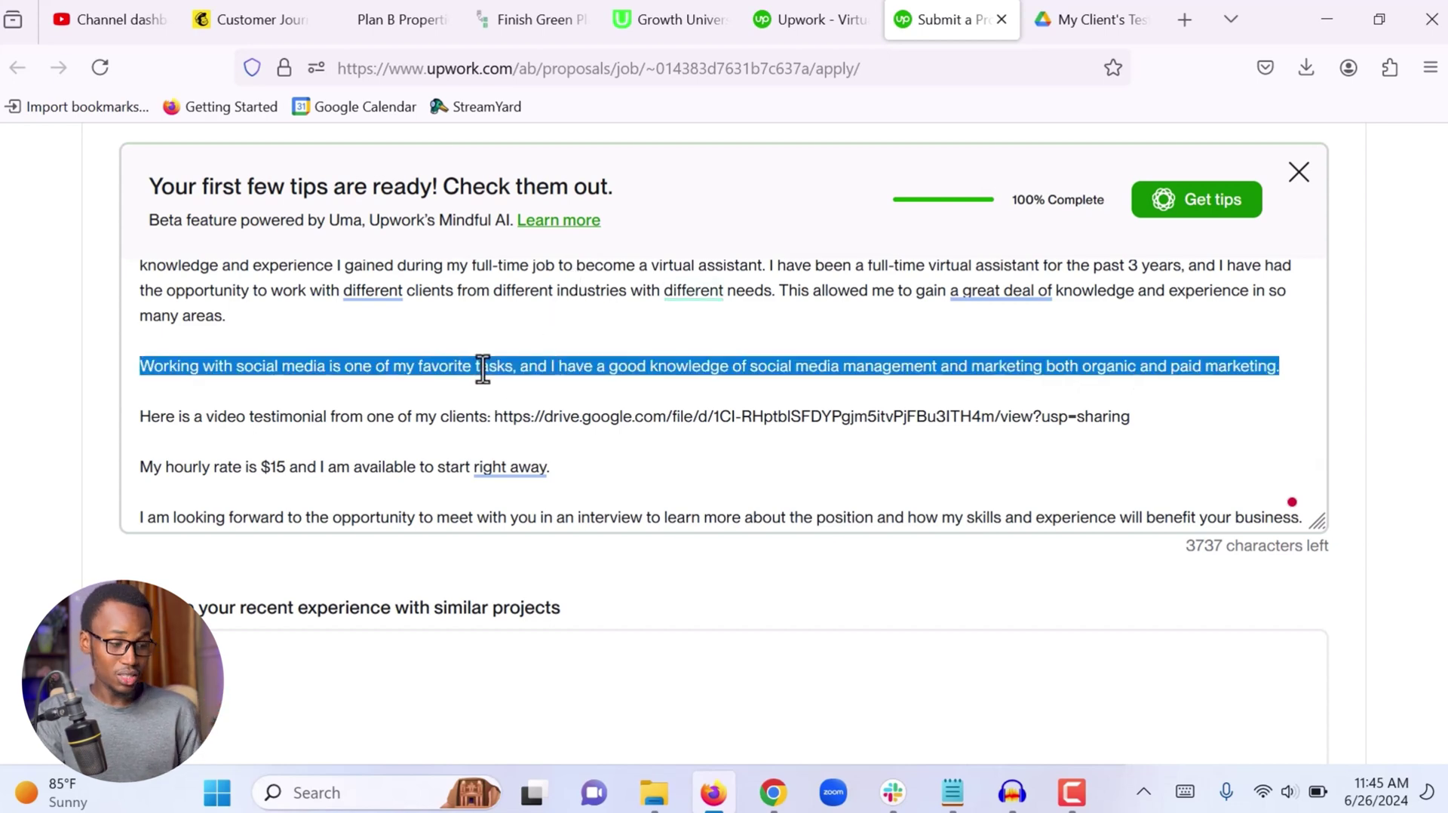
pyautogui.click(483, 368)
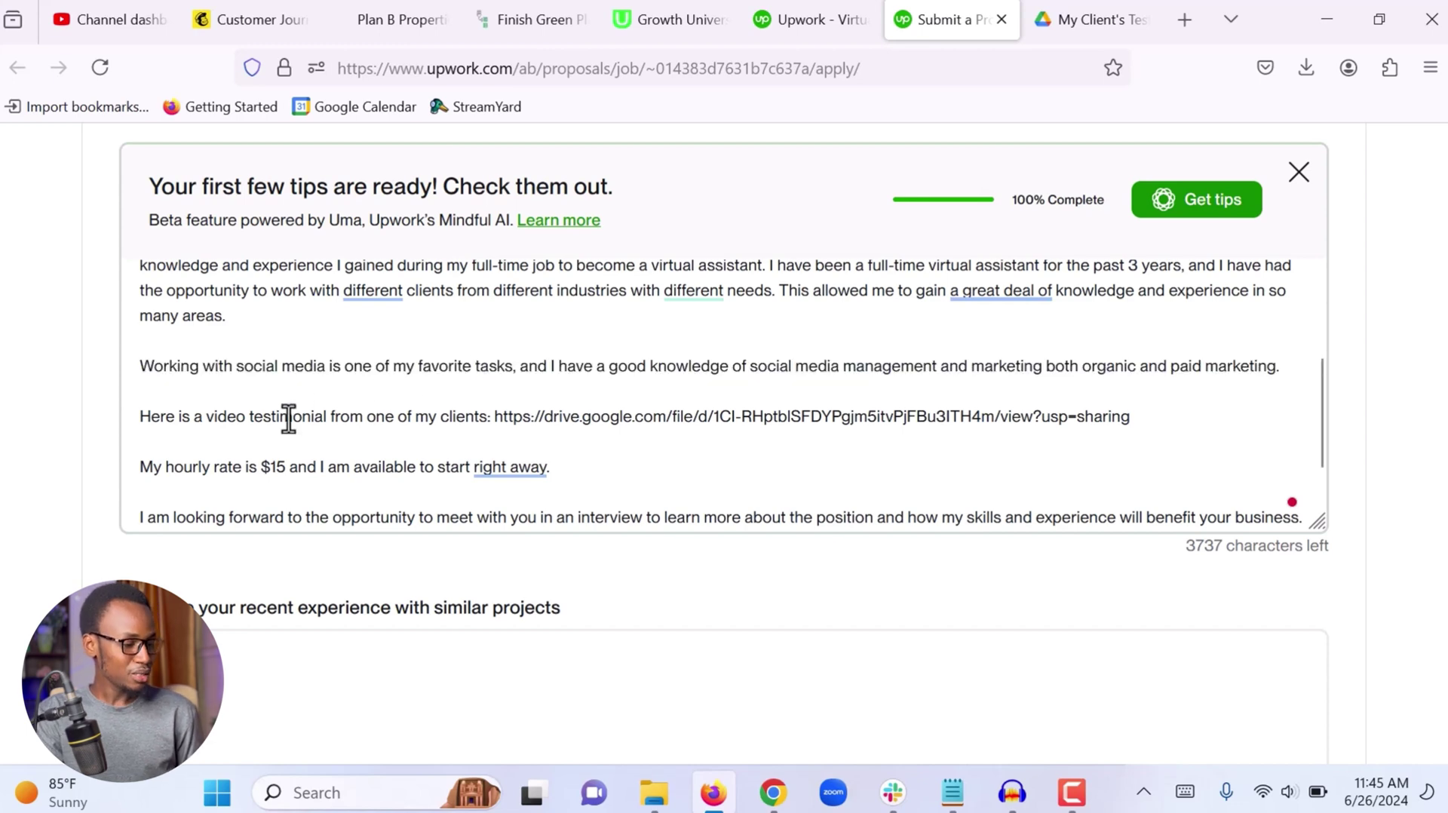
pyautogui.scroll(-1, 288, 414)
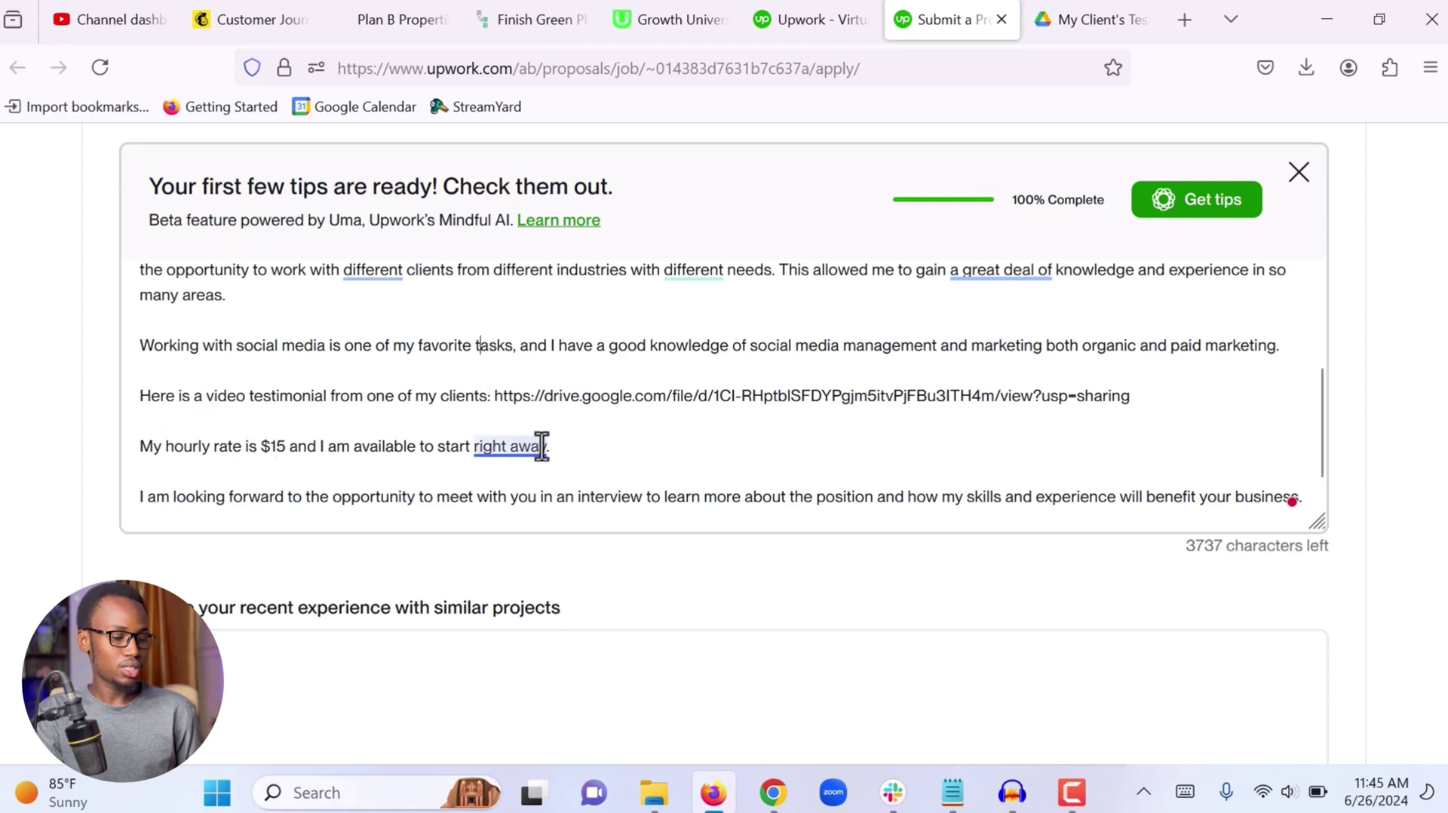
pyautogui.moveTo(539, 446)
pyautogui.scroll(-1, 483, 404)
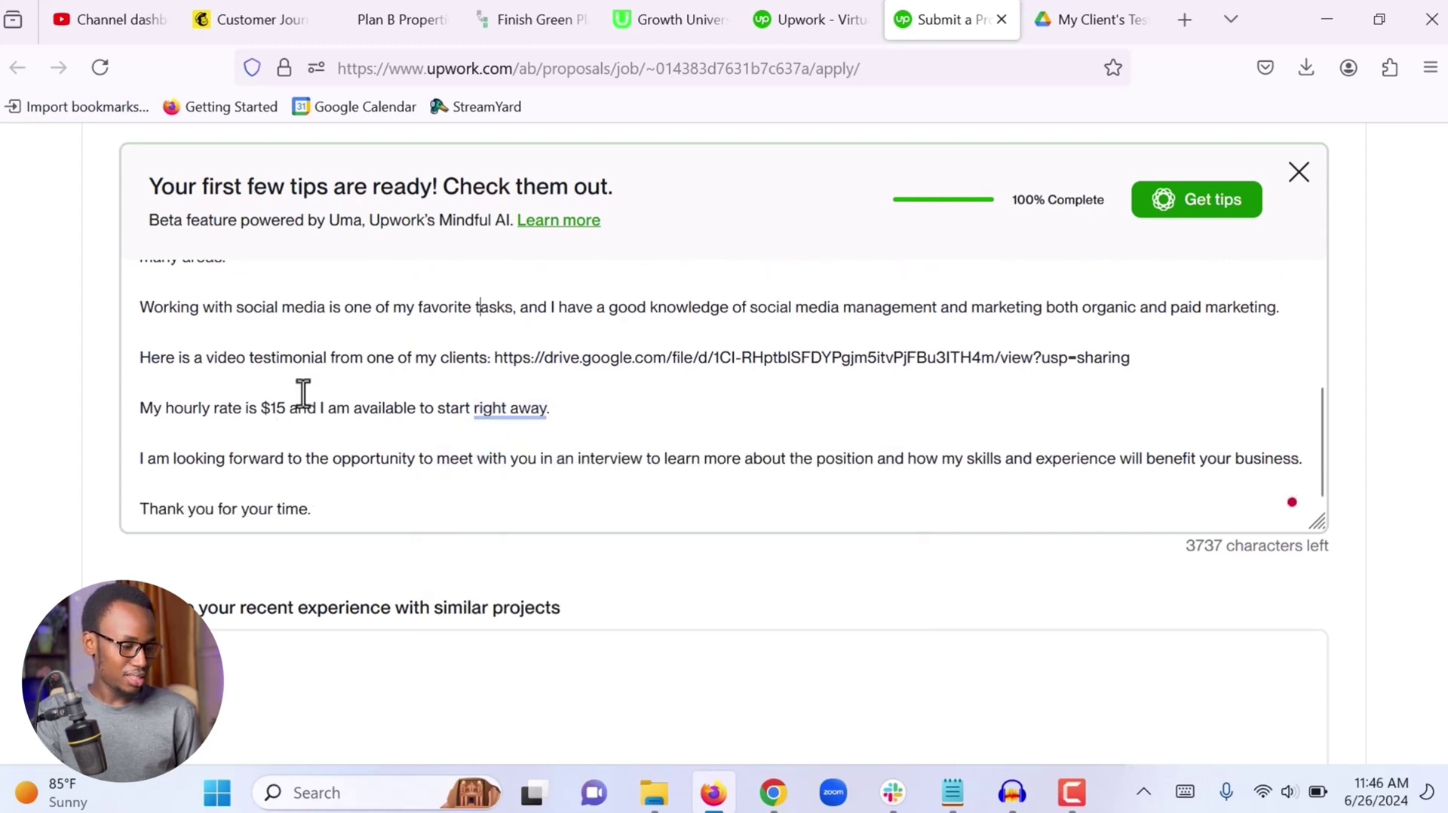
pyautogui.moveTo(285, 407); pyautogui.dragTo(173, 393)
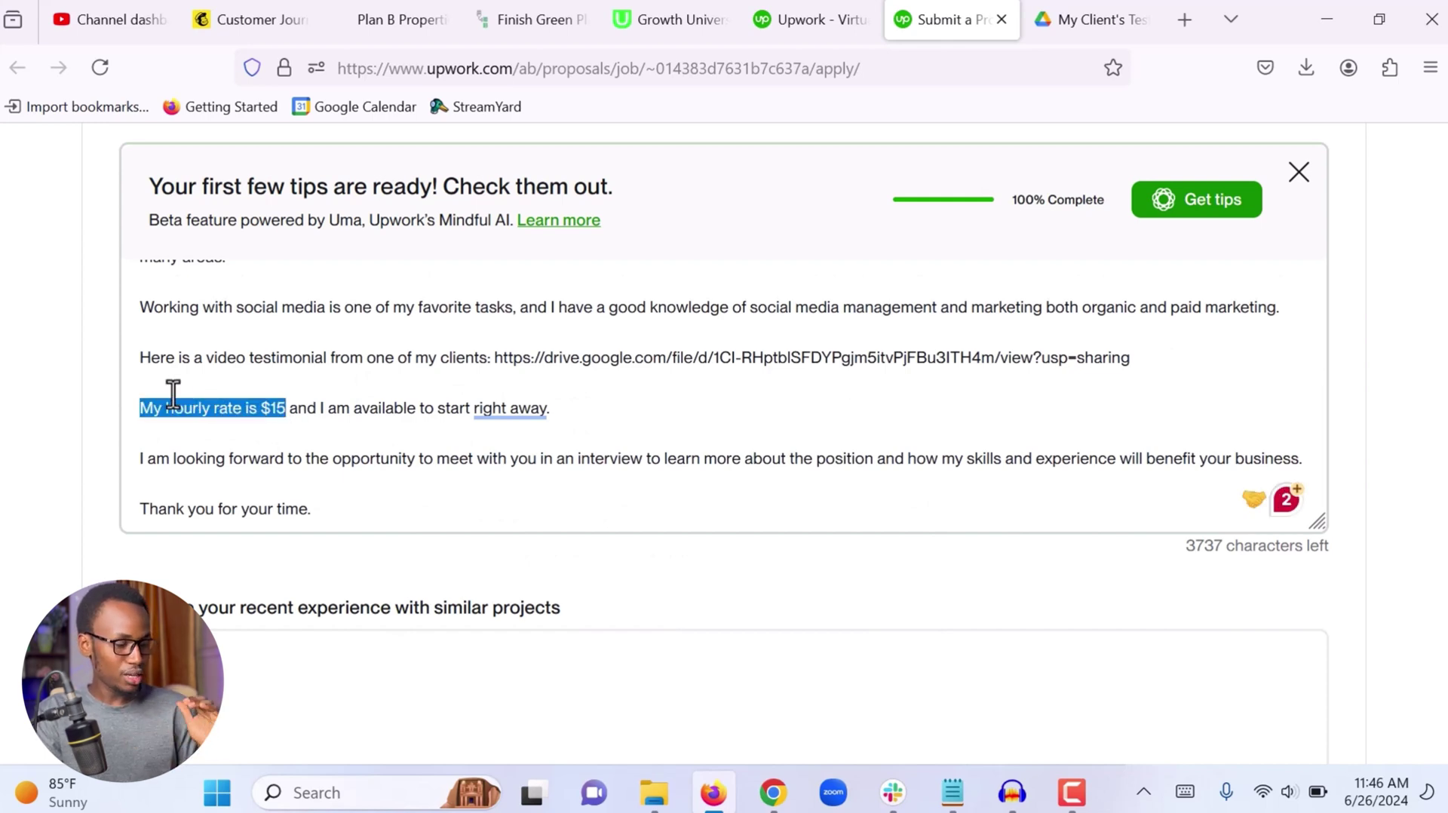
pyautogui.click(245, 381)
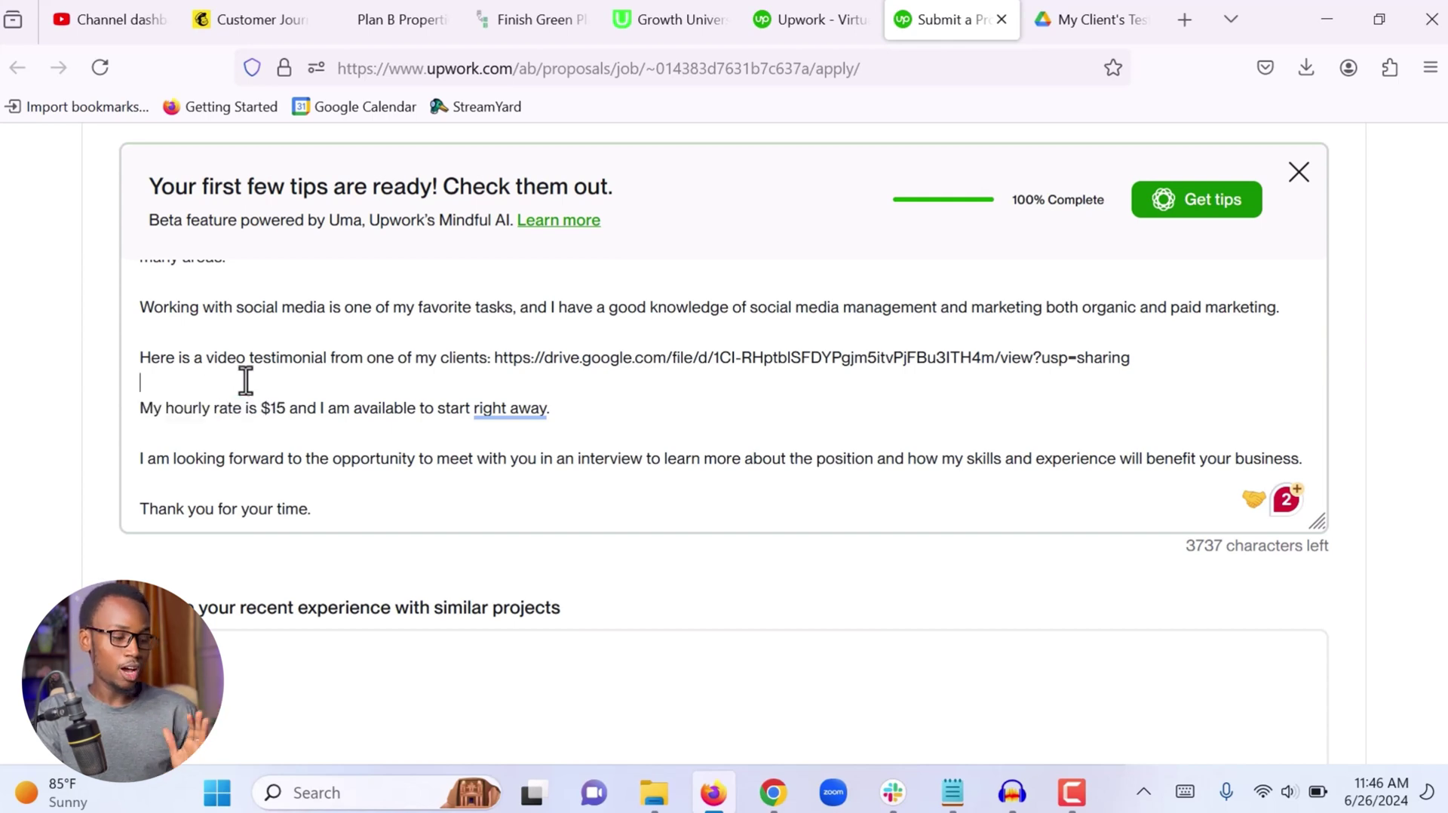
pyautogui.scroll(-1, 285, 398)
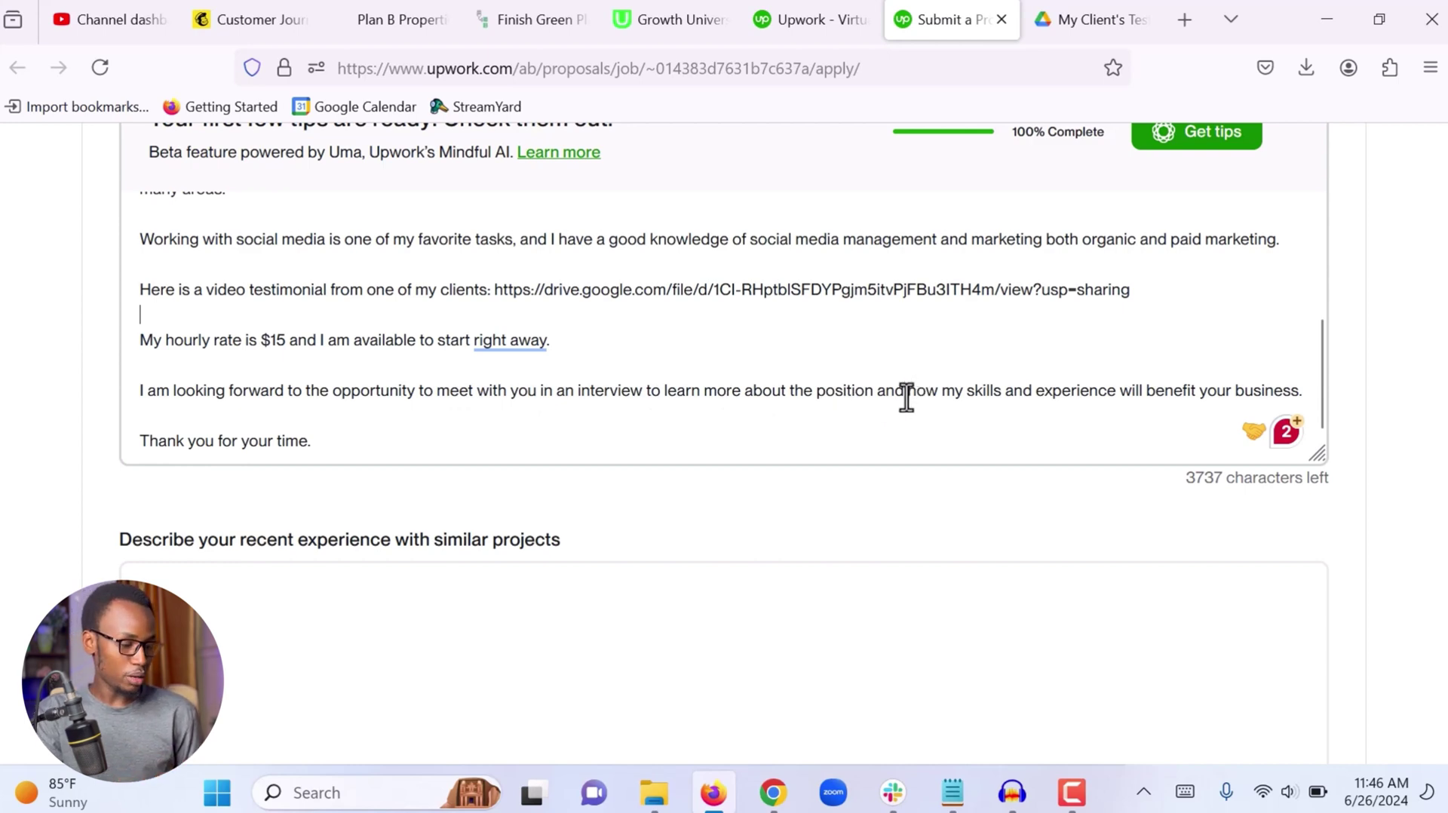
pyautogui.tripleClick(288, 399)
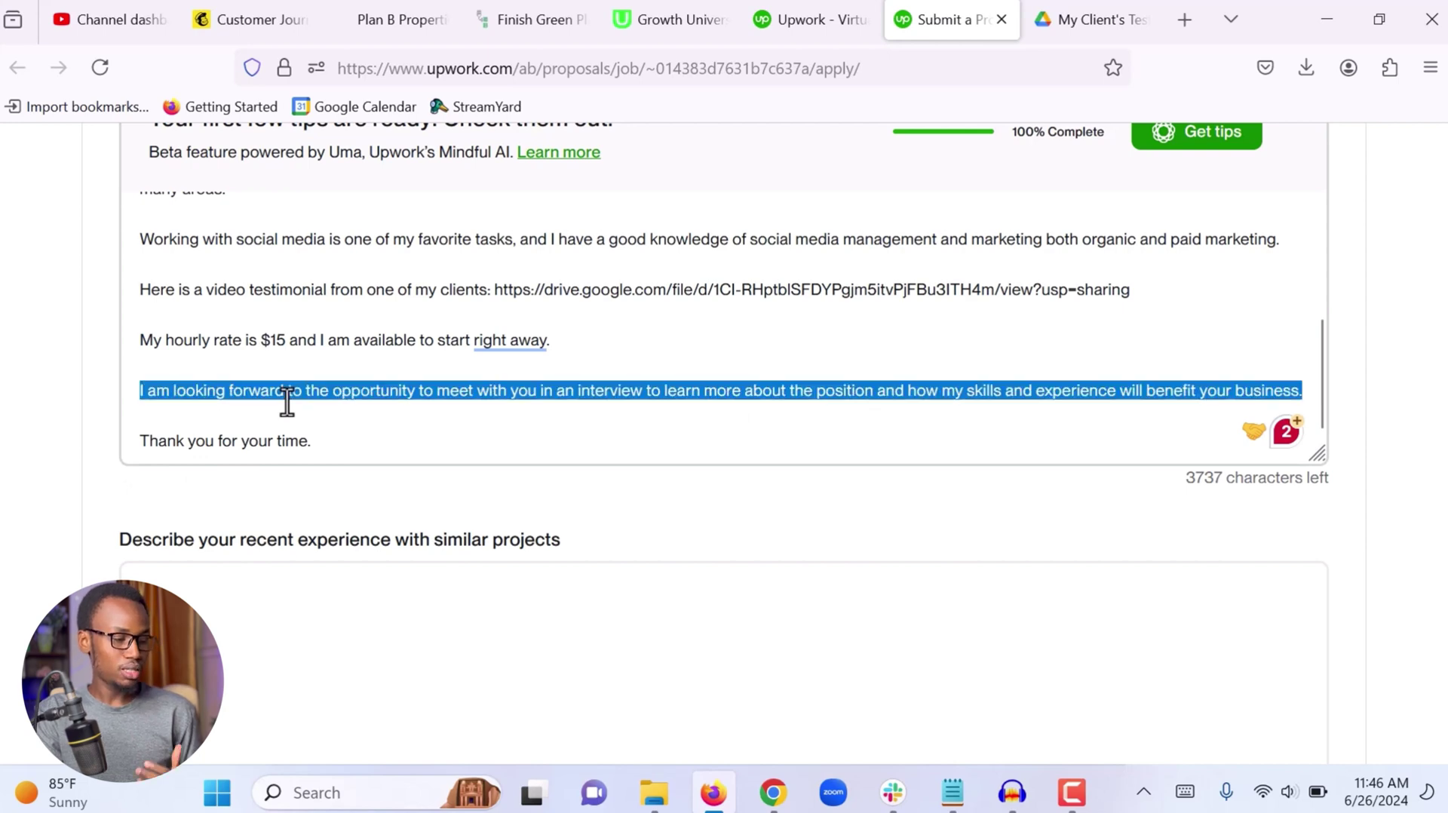
pyautogui.click(287, 399)
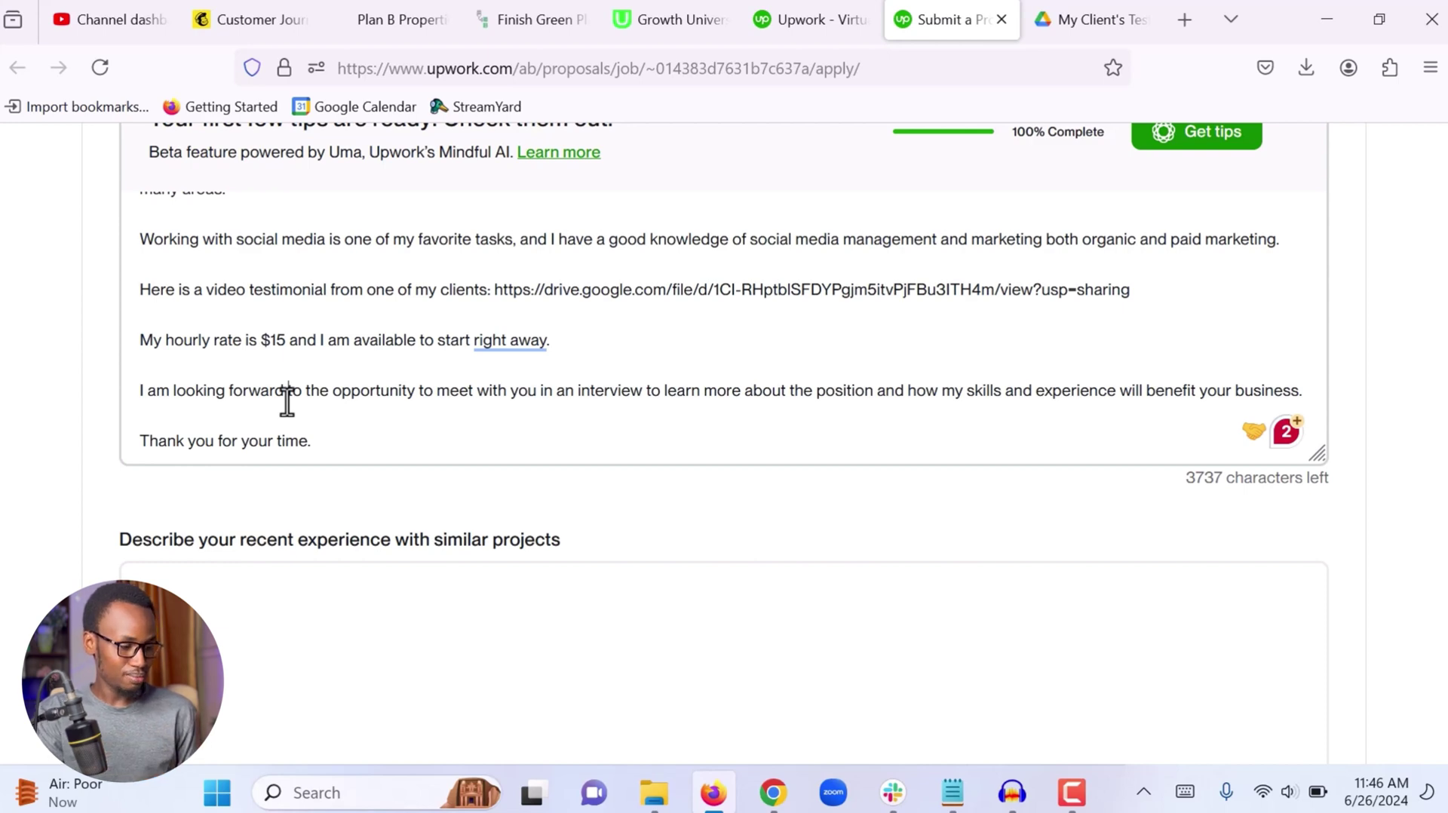
# Click into the 'Describe your recent experience' question without entering an answer
pyautogui.scroll(-2, 288, 401)
pyautogui.scroll(-2, 284, 404)
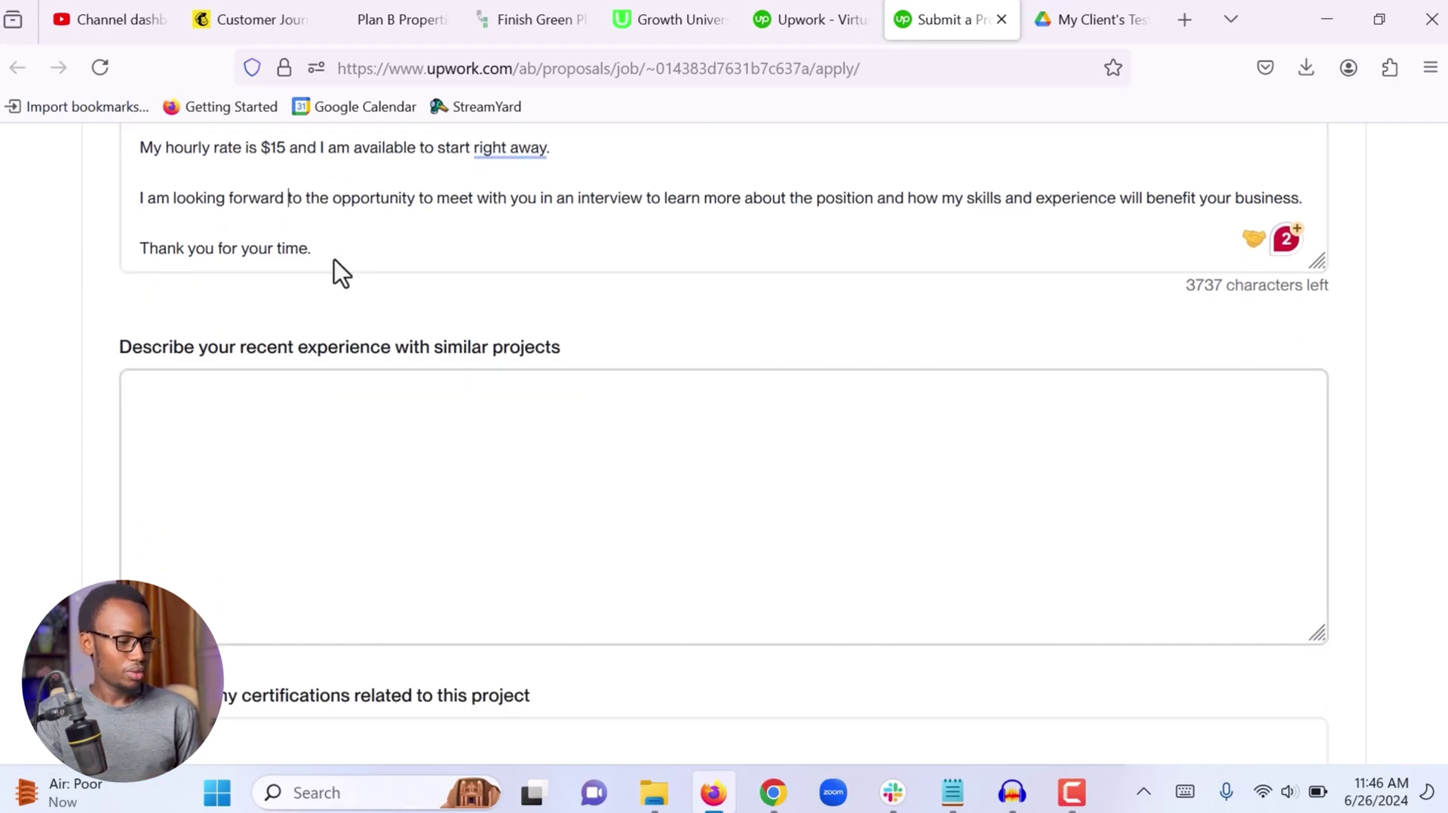
pyautogui.scroll(2, 335, 260)
pyautogui.scroll(-2, 337, 264)
pyautogui.scroll(-1, 337, 264)
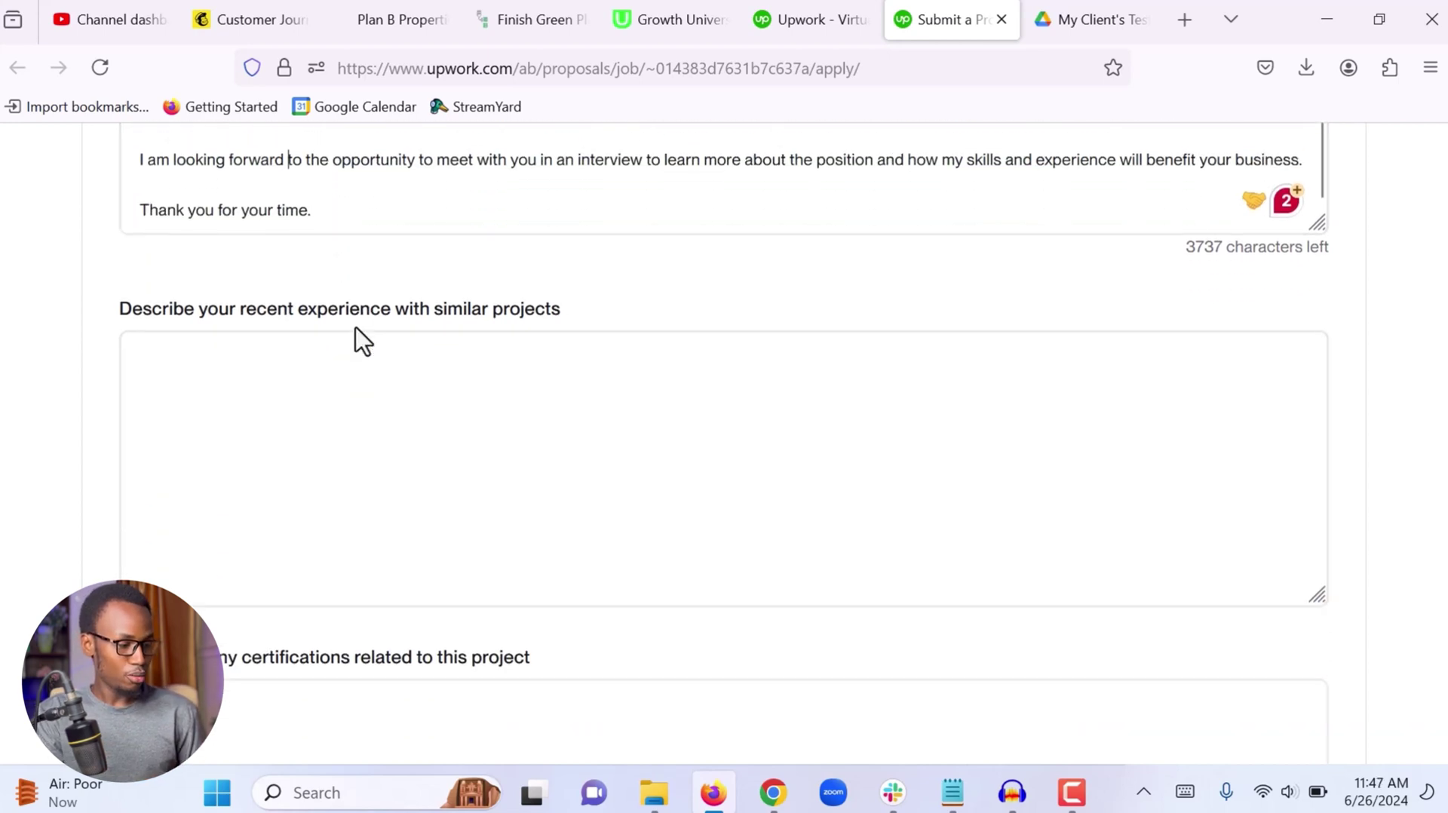
pyautogui.scroll(-1, 361, 340)
pyautogui.click(263, 375)
# Click into the certifications question and leave it empty, so it is flagged as required
pyautogui.scroll(-2, 264, 375)
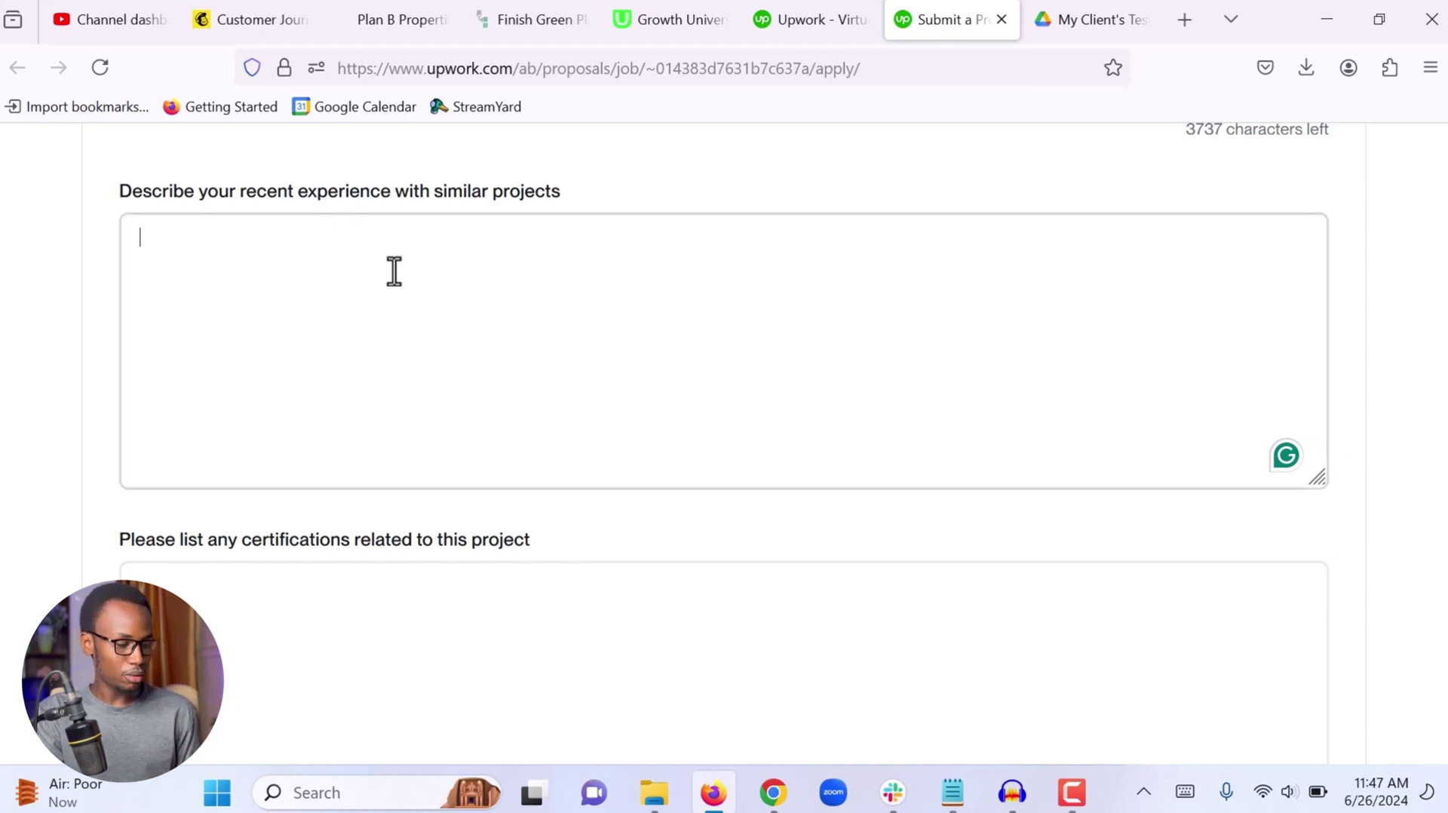
pyautogui.scroll(-2, 394, 271)
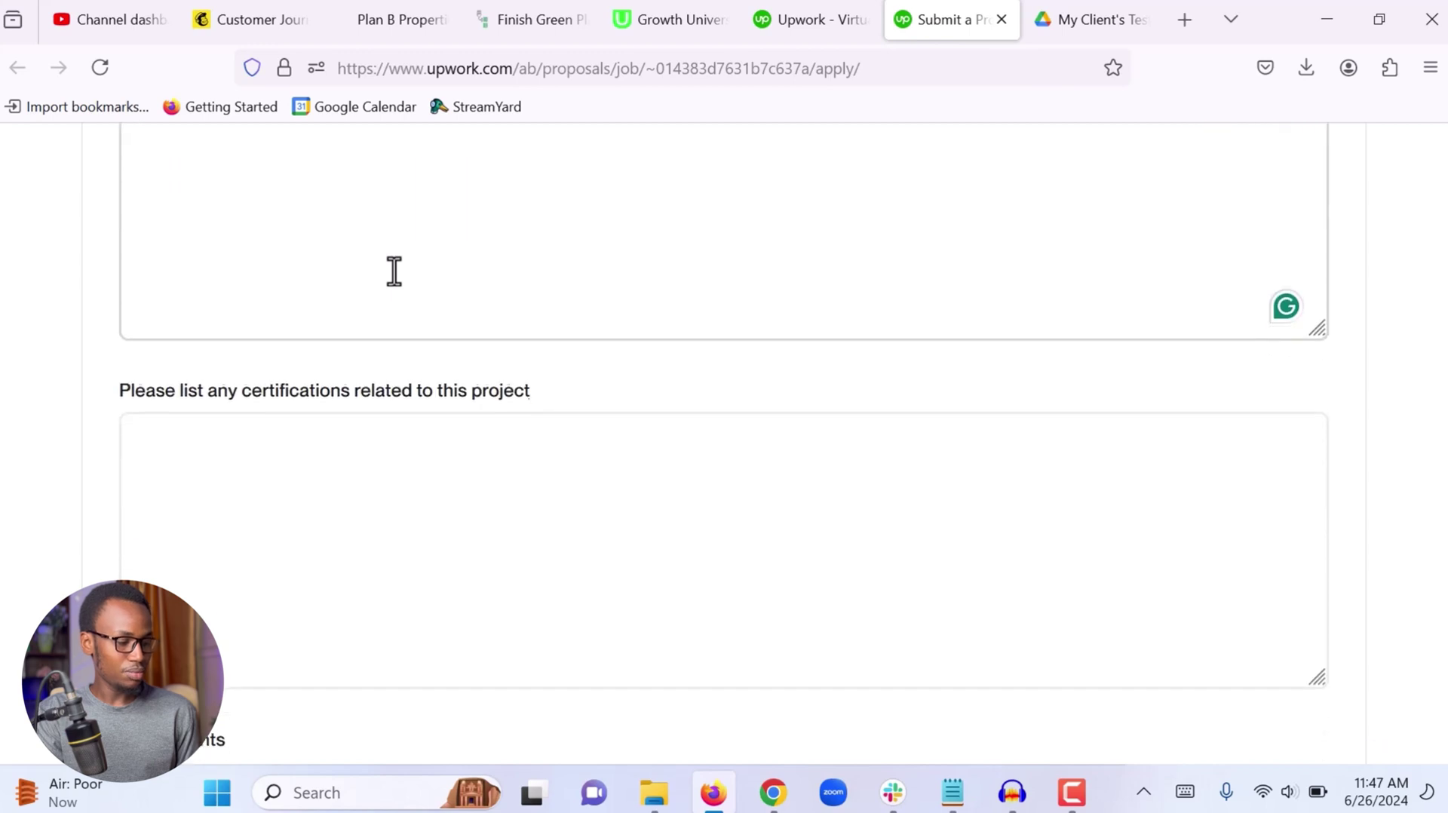
pyautogui.click(364, 461)
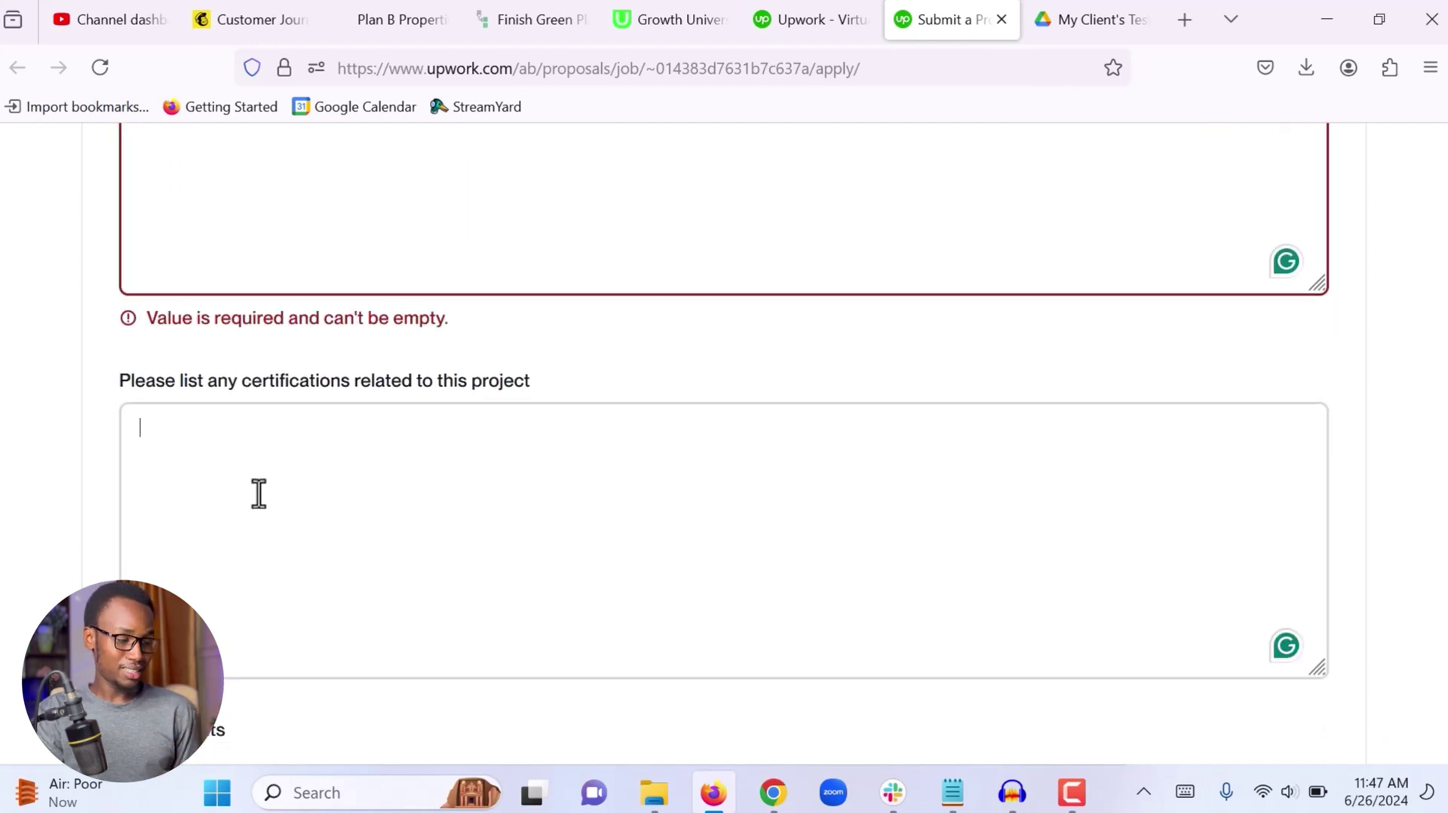
pyautogui.scroll(-1, 216, 471)
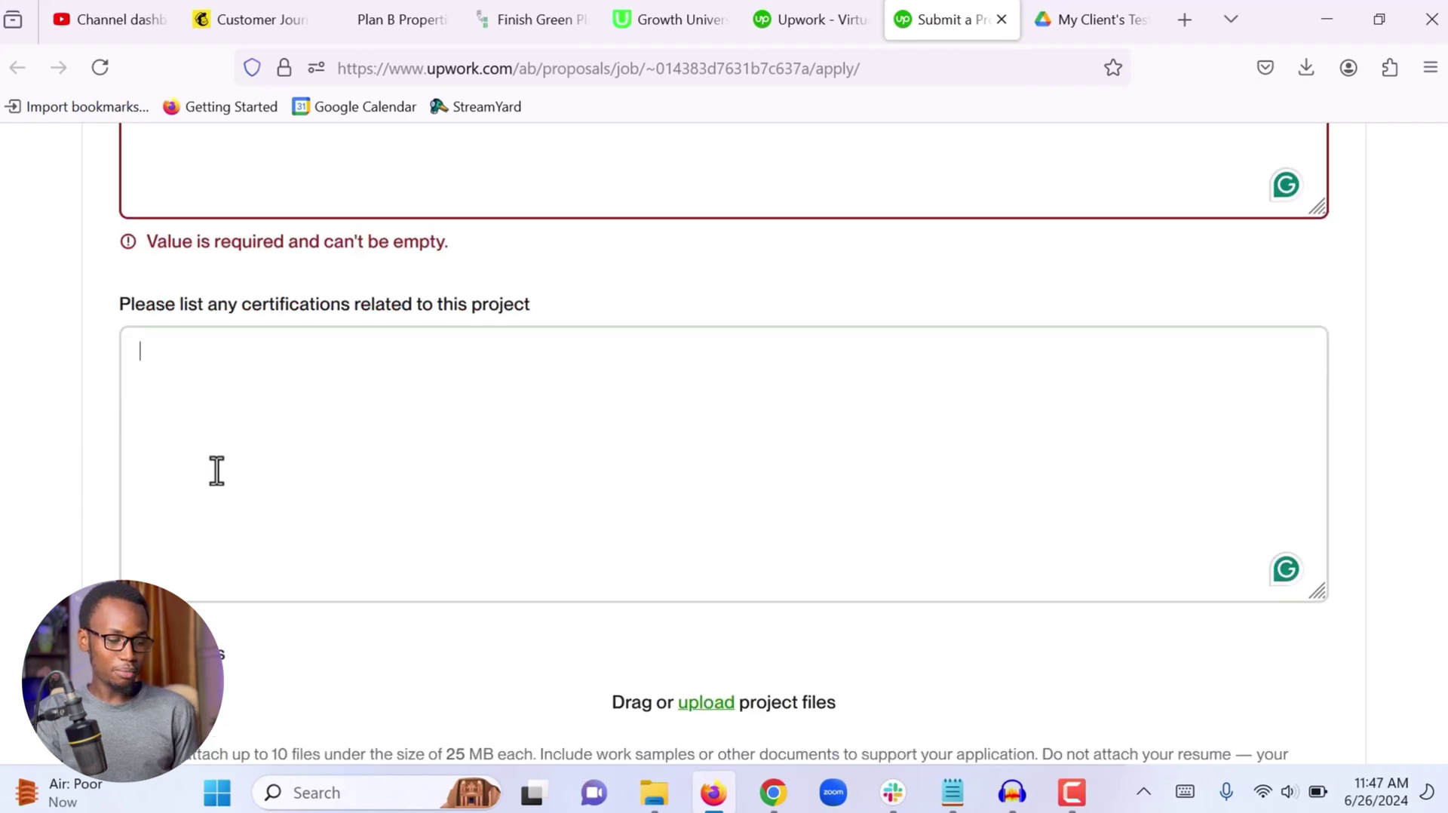
pyautogui.scroll(-2, 377, 466)
pyautogui.click(527, 462)
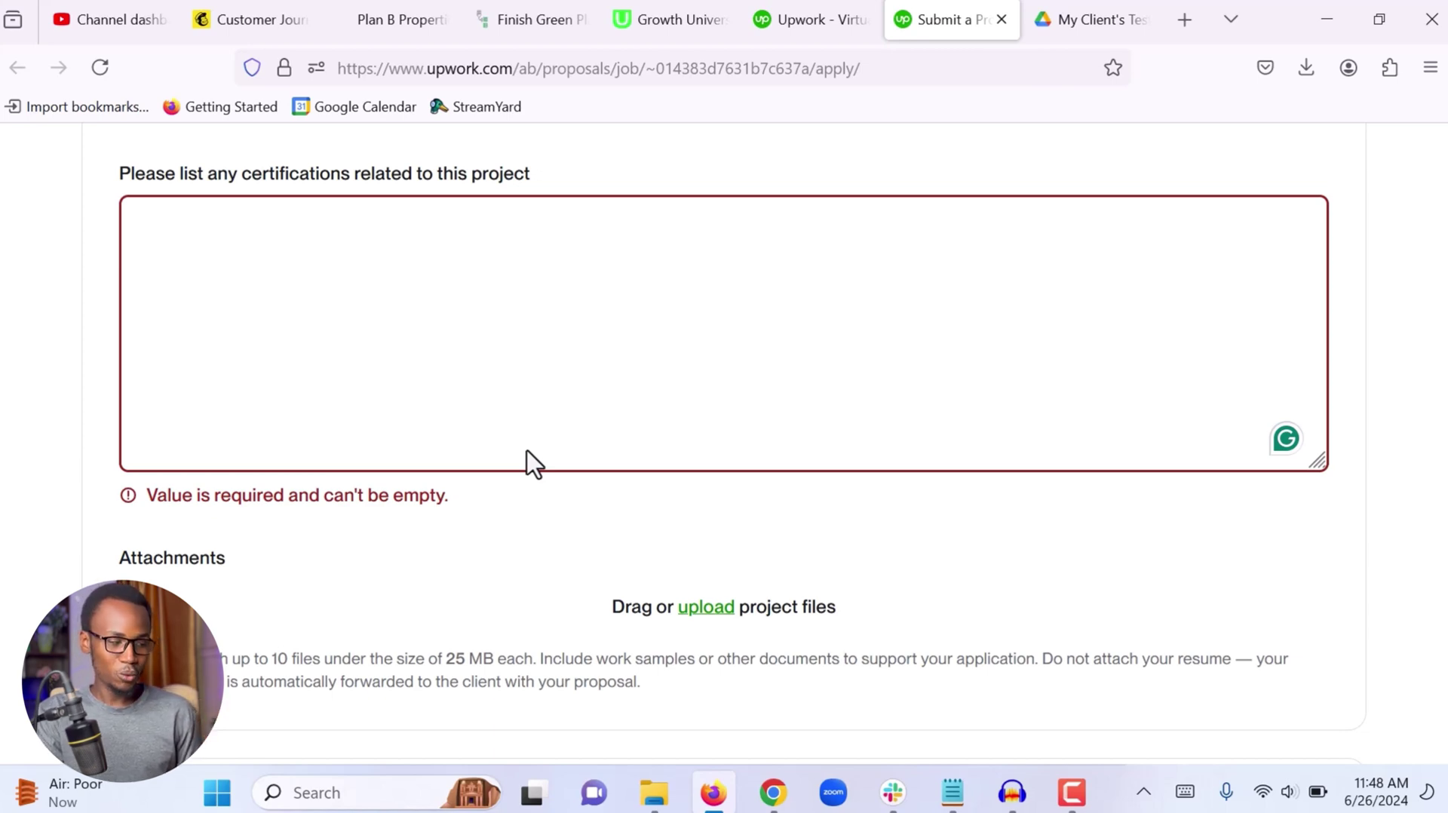
pyautogui.scroll(-3, 528, 461)
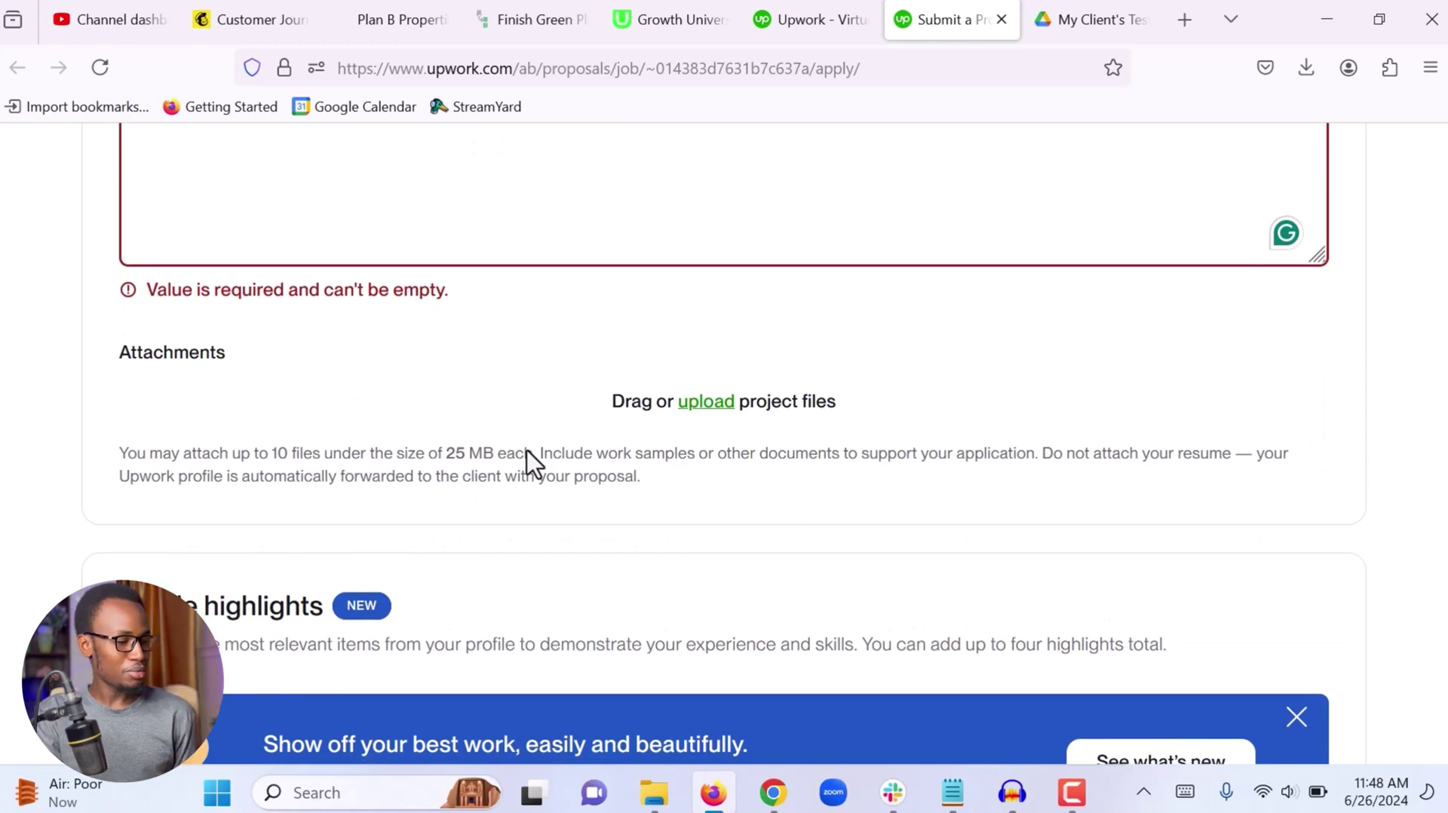
pyautogui.scroll(-2, 526, 451)
pyautogui.scroll(-8, 527, 450)
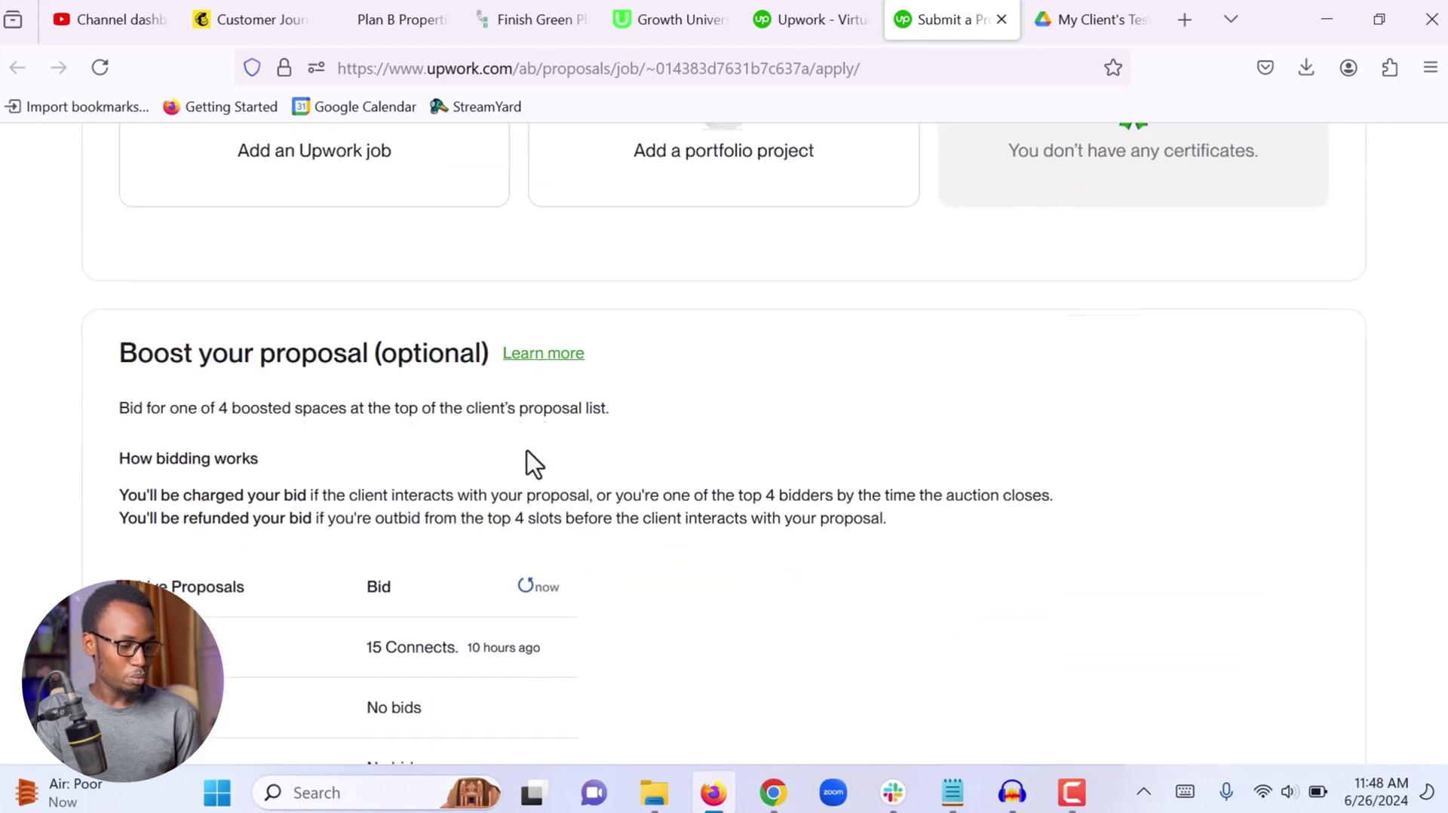
pyautogui.scroll(6, 527, 450)
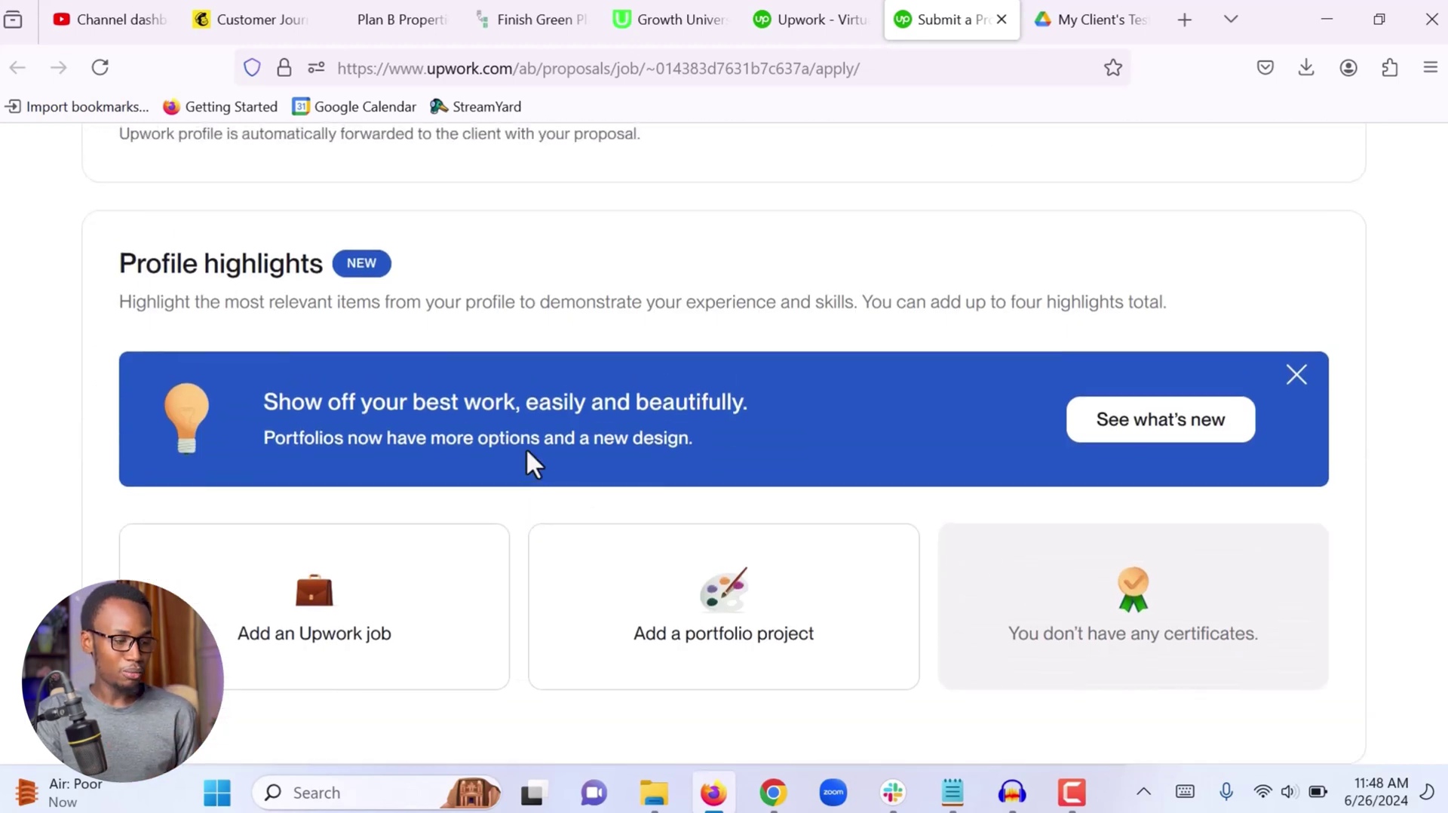
pyautogui.scroll(-10, 527, 450)
pyautogui.scroll(-1, 527, 450)
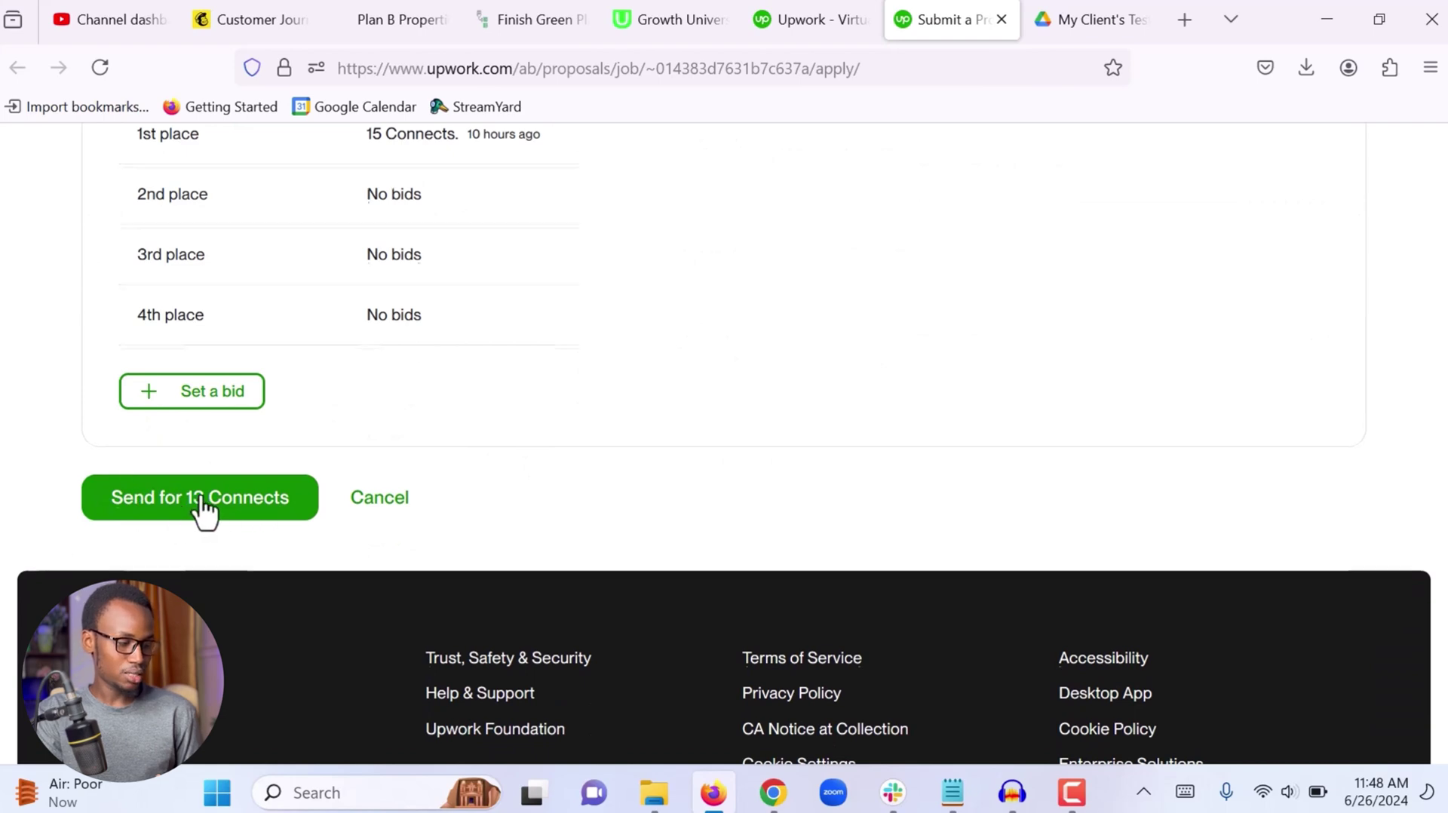
pyautogui.scroll(3, 201, 510)
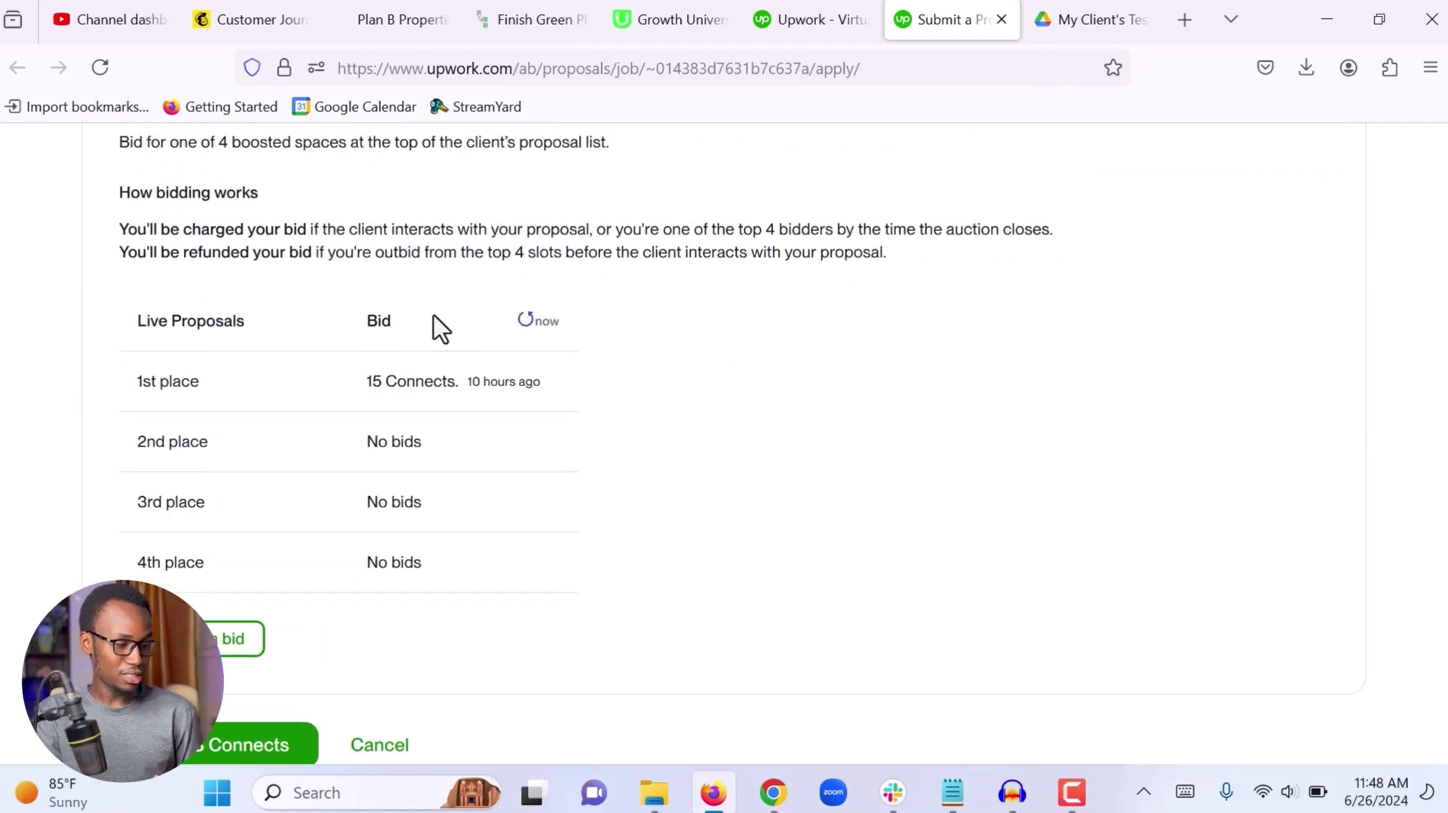
pyautogui.scroll(-3, 317, 323)
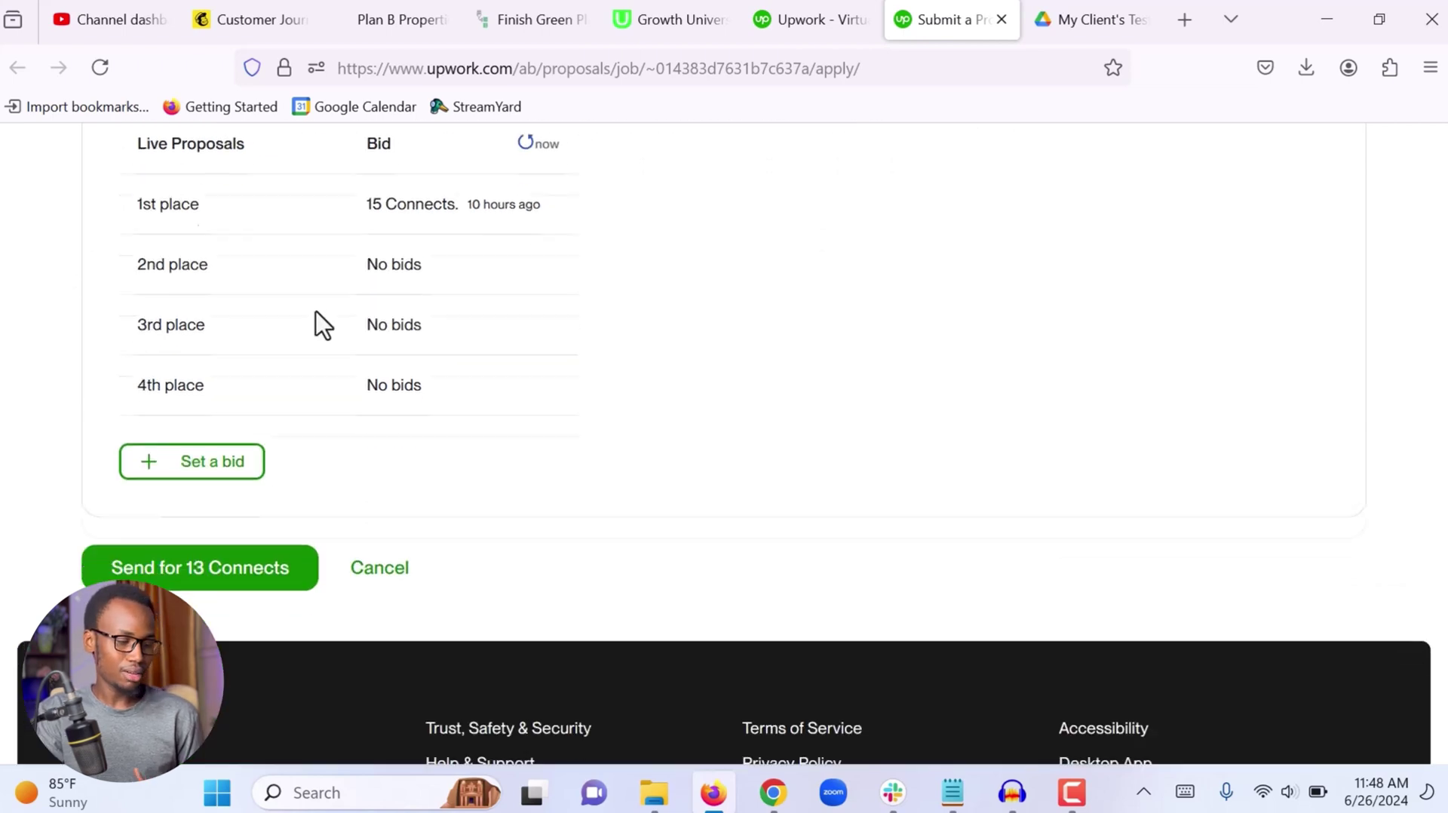